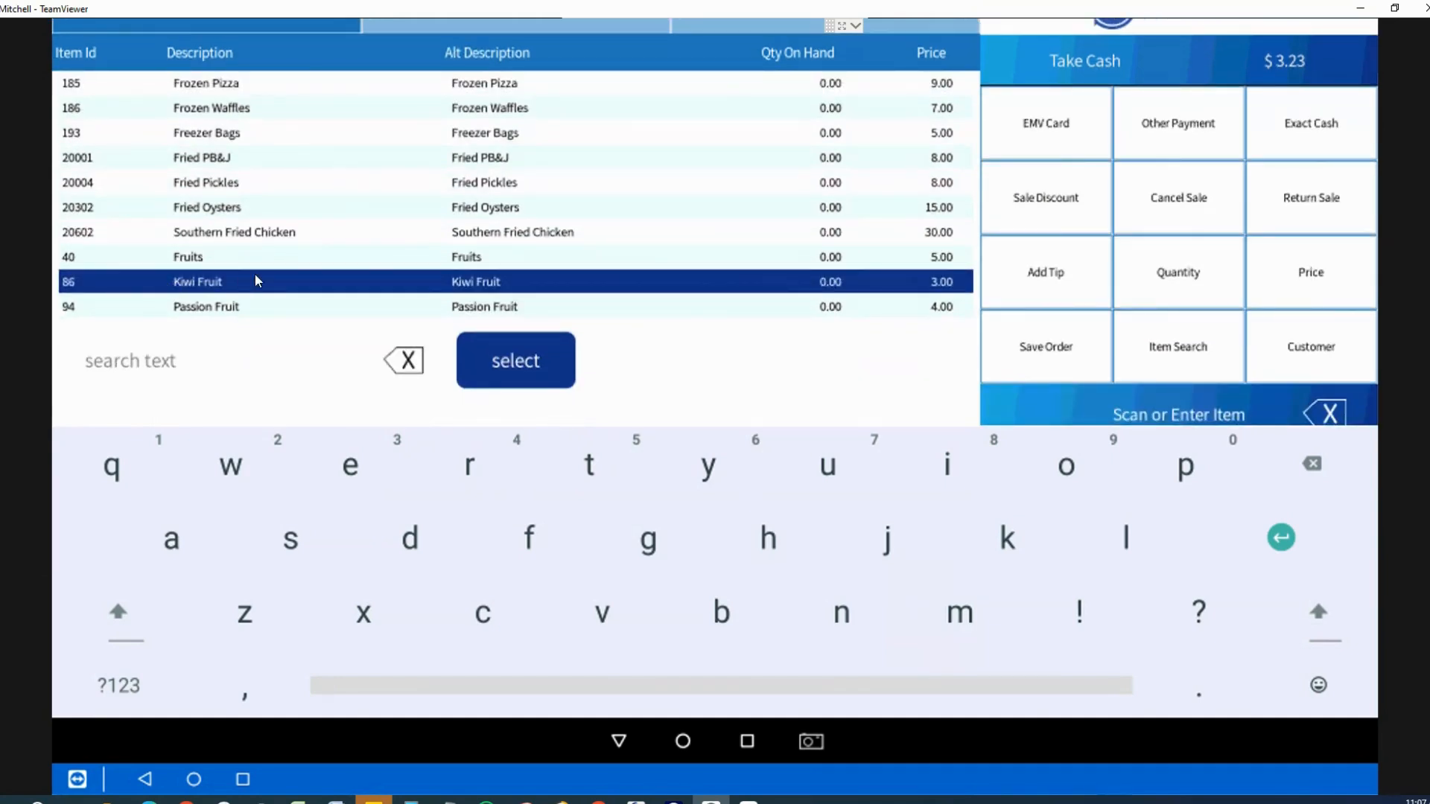
Step: Add Kiwi Fruit at 3.000 to the invoice after Papaya, bringing the total to $6.45
click(500, 357)
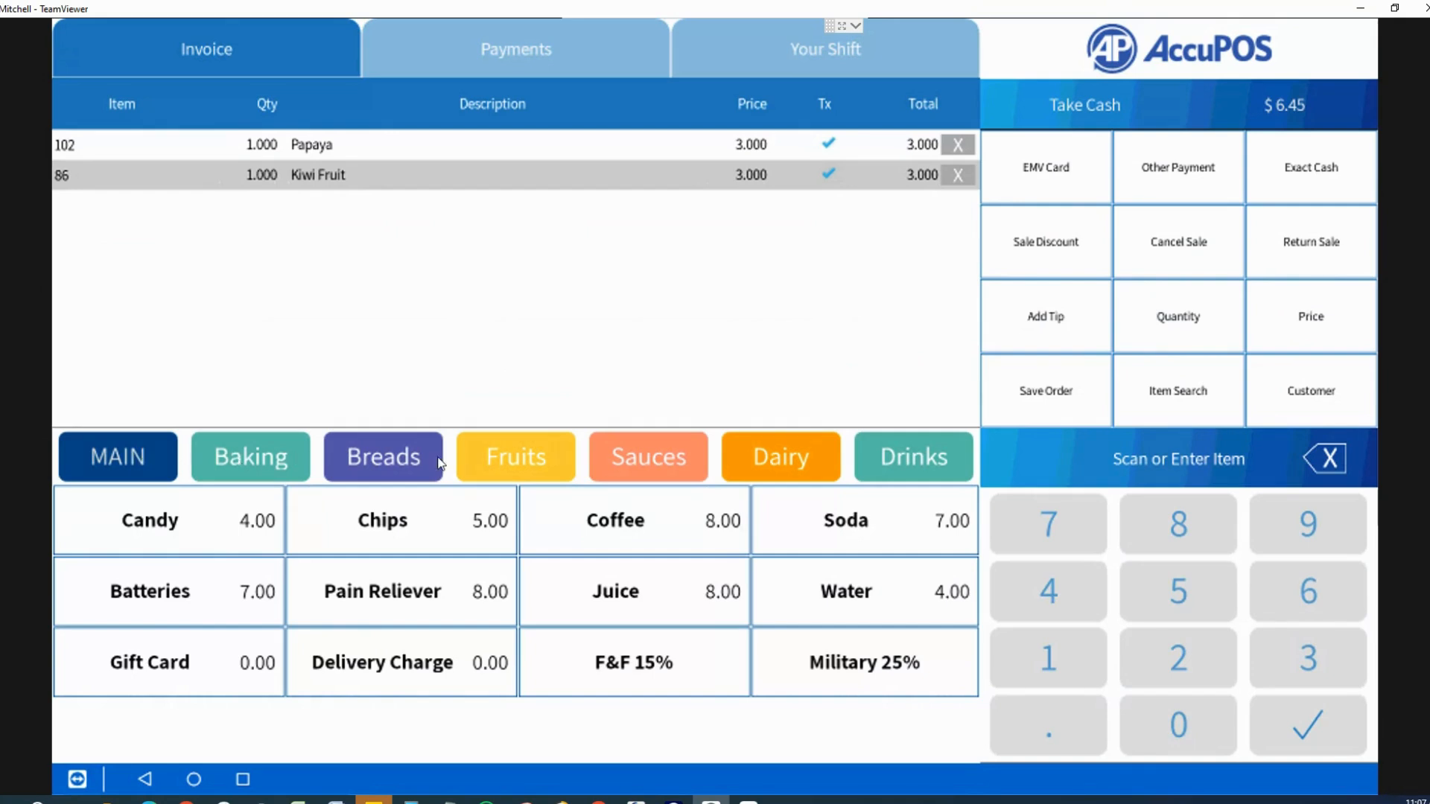
Step: Browse the Baking, Breads and Fruits categories, dismissing the Mangos price prompt without adding it
drag(891, 458, 1043, 450)
click(241, 467)
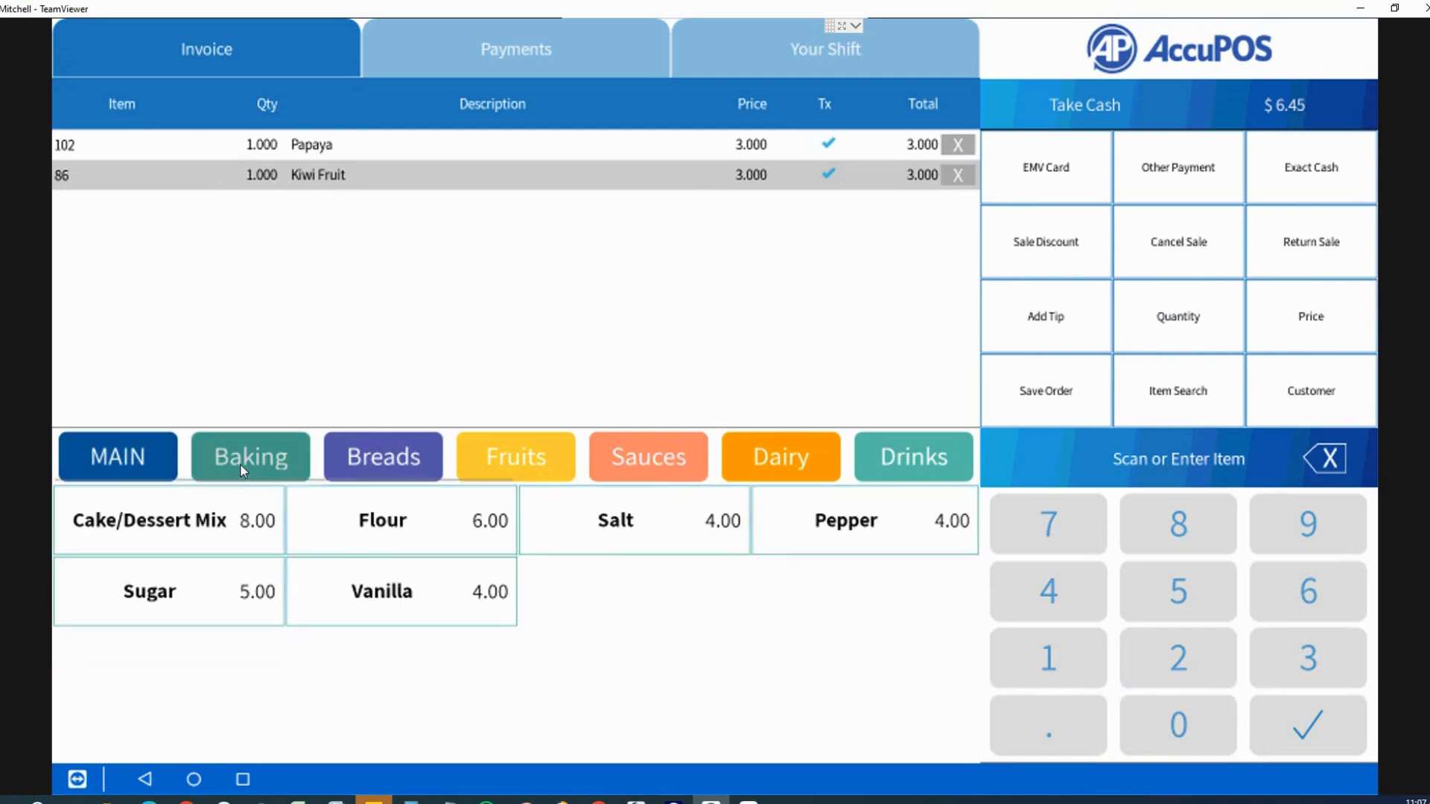
click(381, 463)
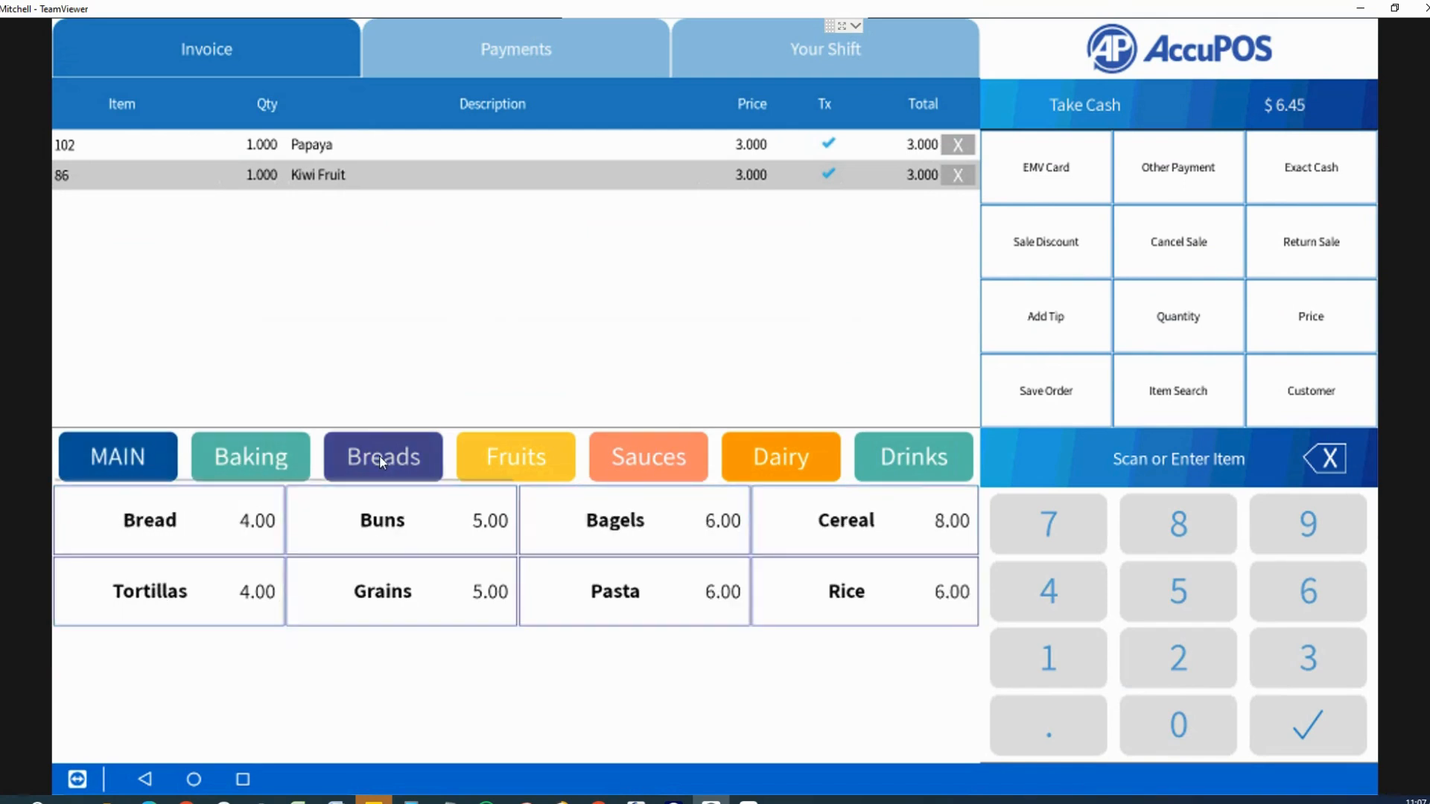
click(475, 469)
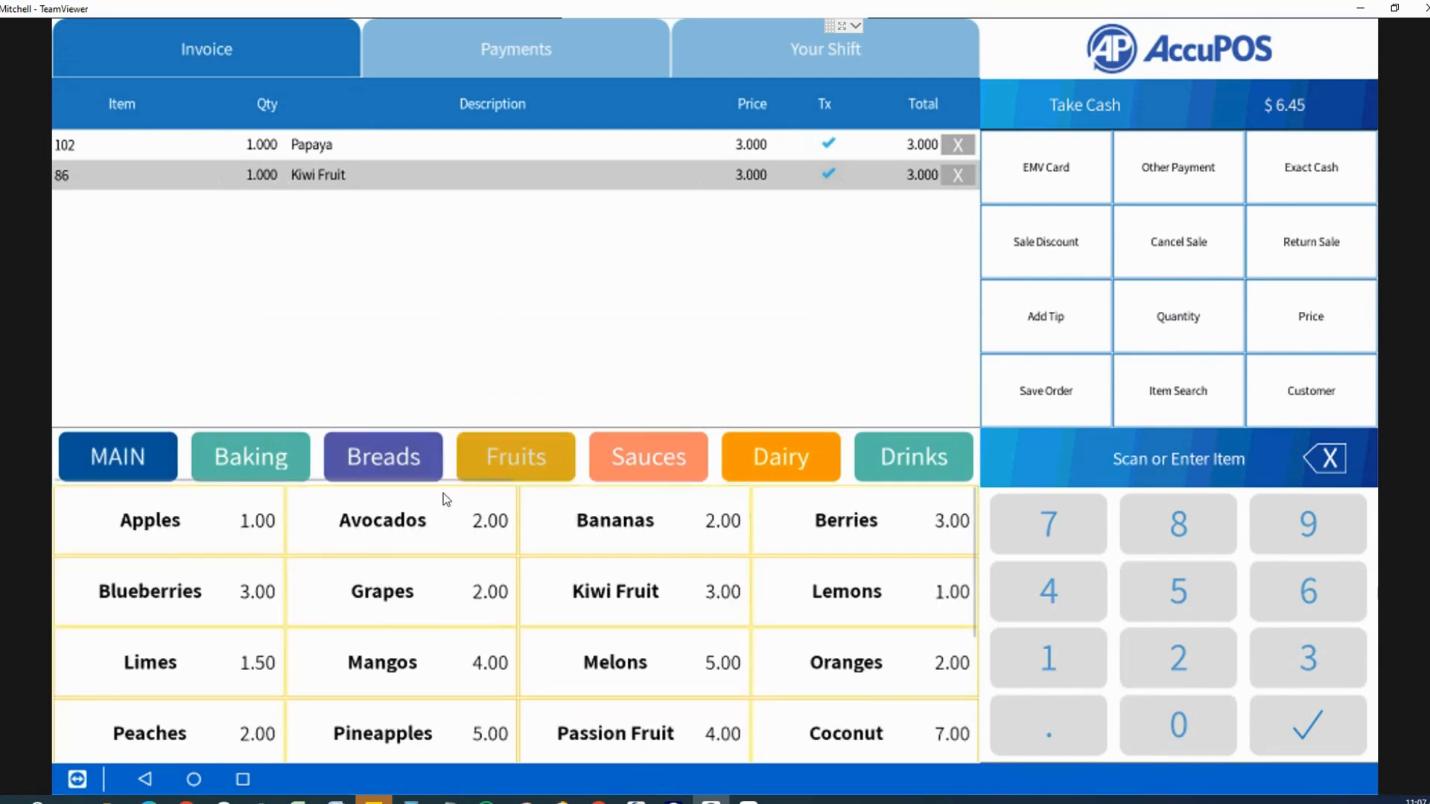
click(442, 655)
click(297, 539)
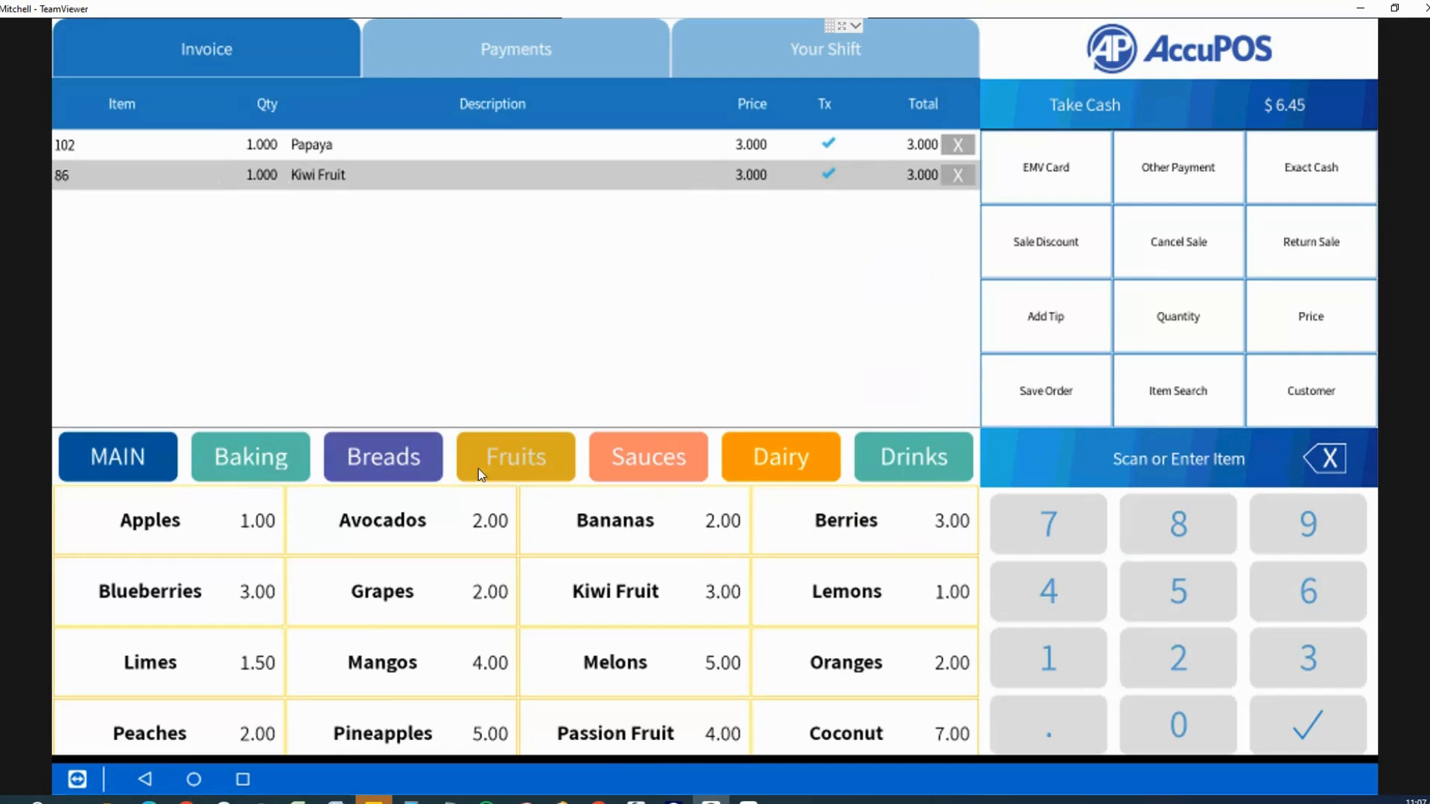
drag(361, 636, 401, 665)
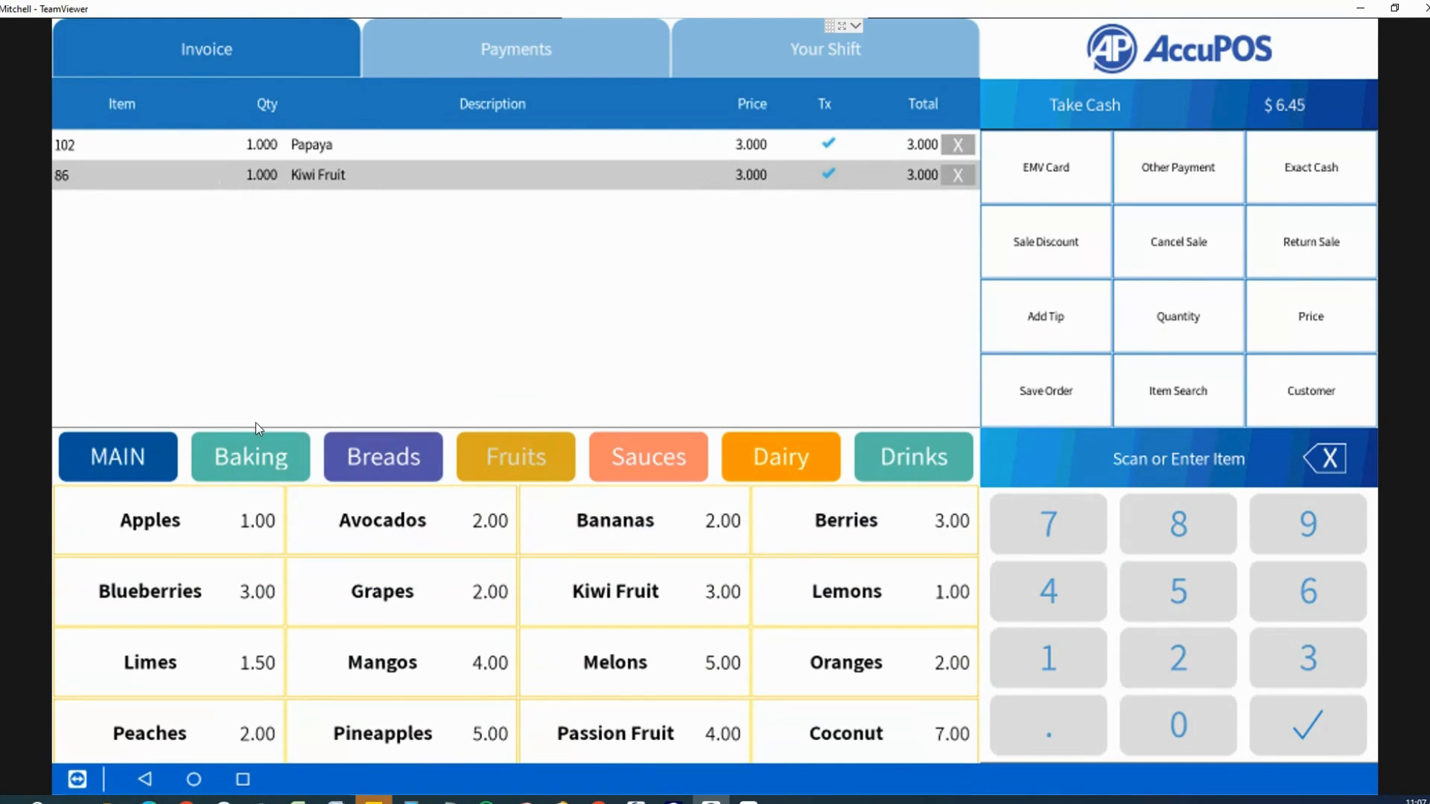
Step: Add Coffee, Hot Tea, Hot Chocolate and Hot Apple Cider from Drinks > Hot Drinks
click(886, 454)
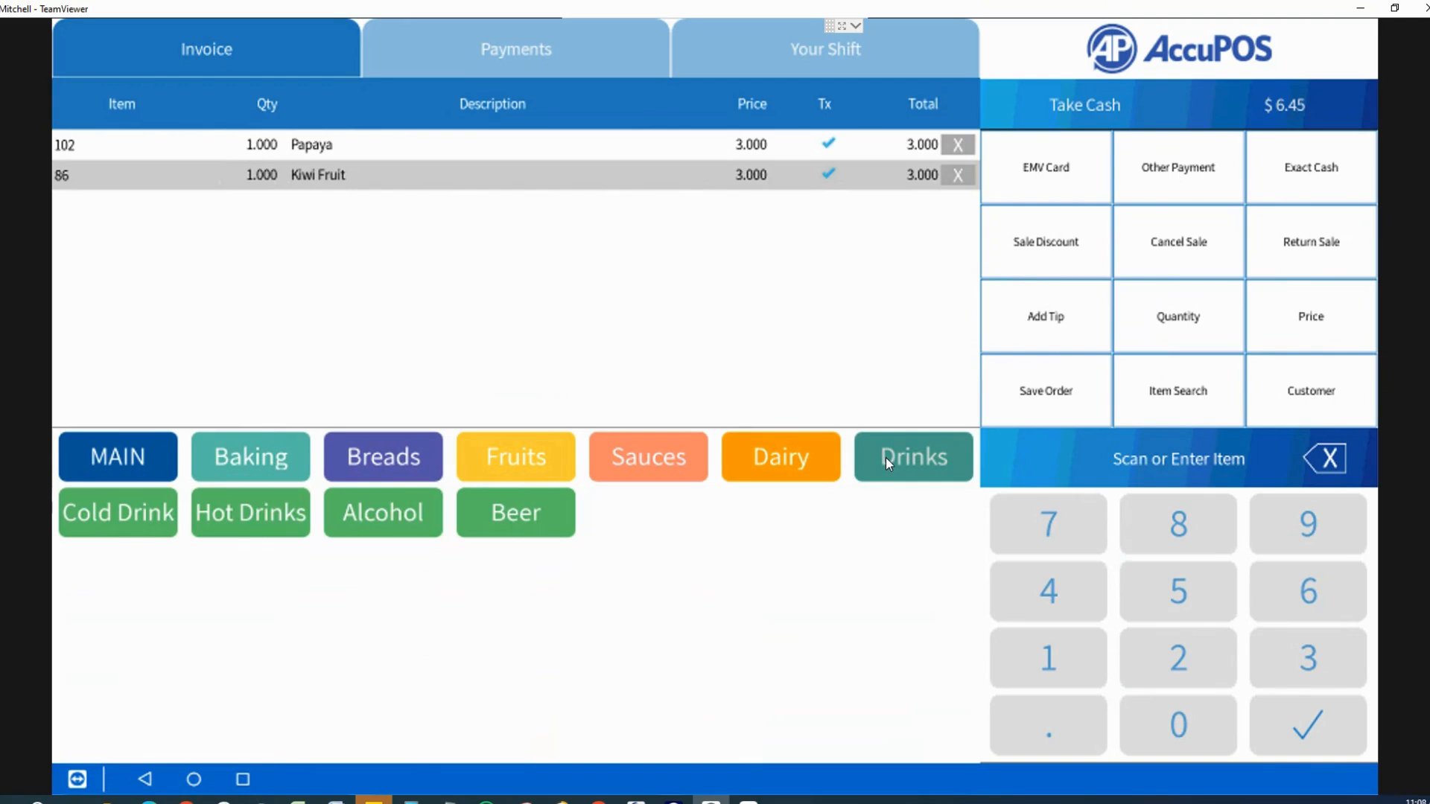
click(489, 511)
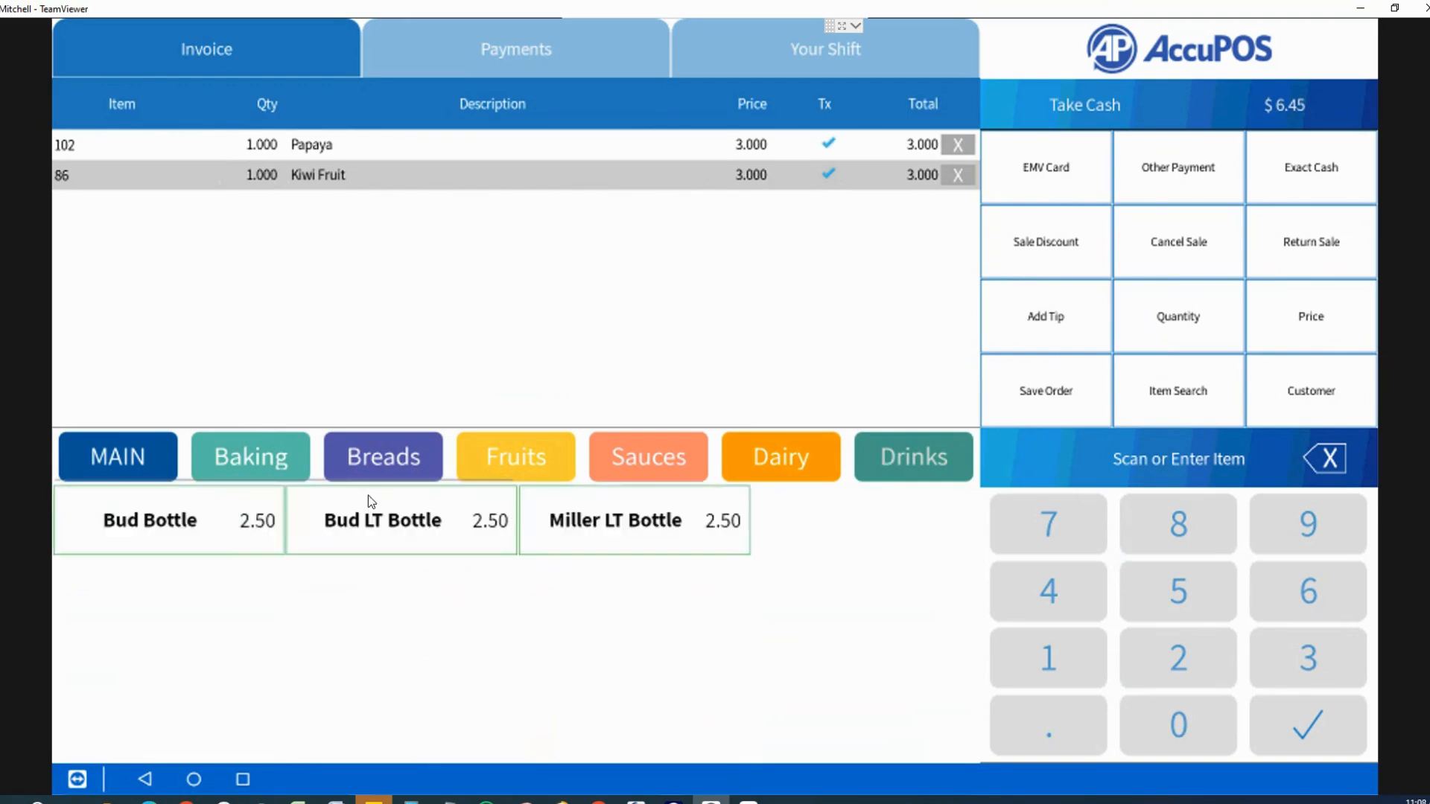
click(879, 458)
click(244, 516)
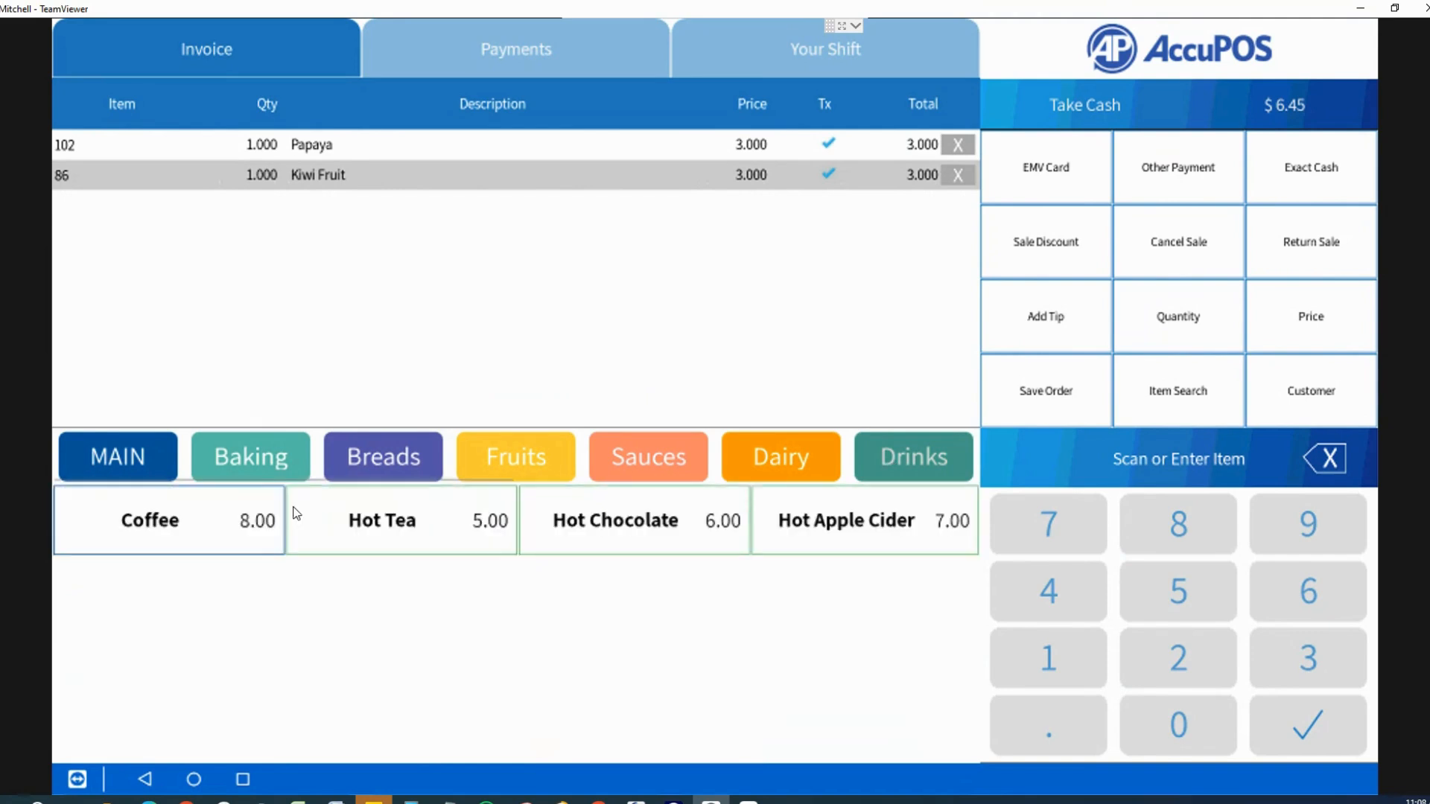
click(171, 520)
click(495, 532)
click(634, 521)
click(808, 535)
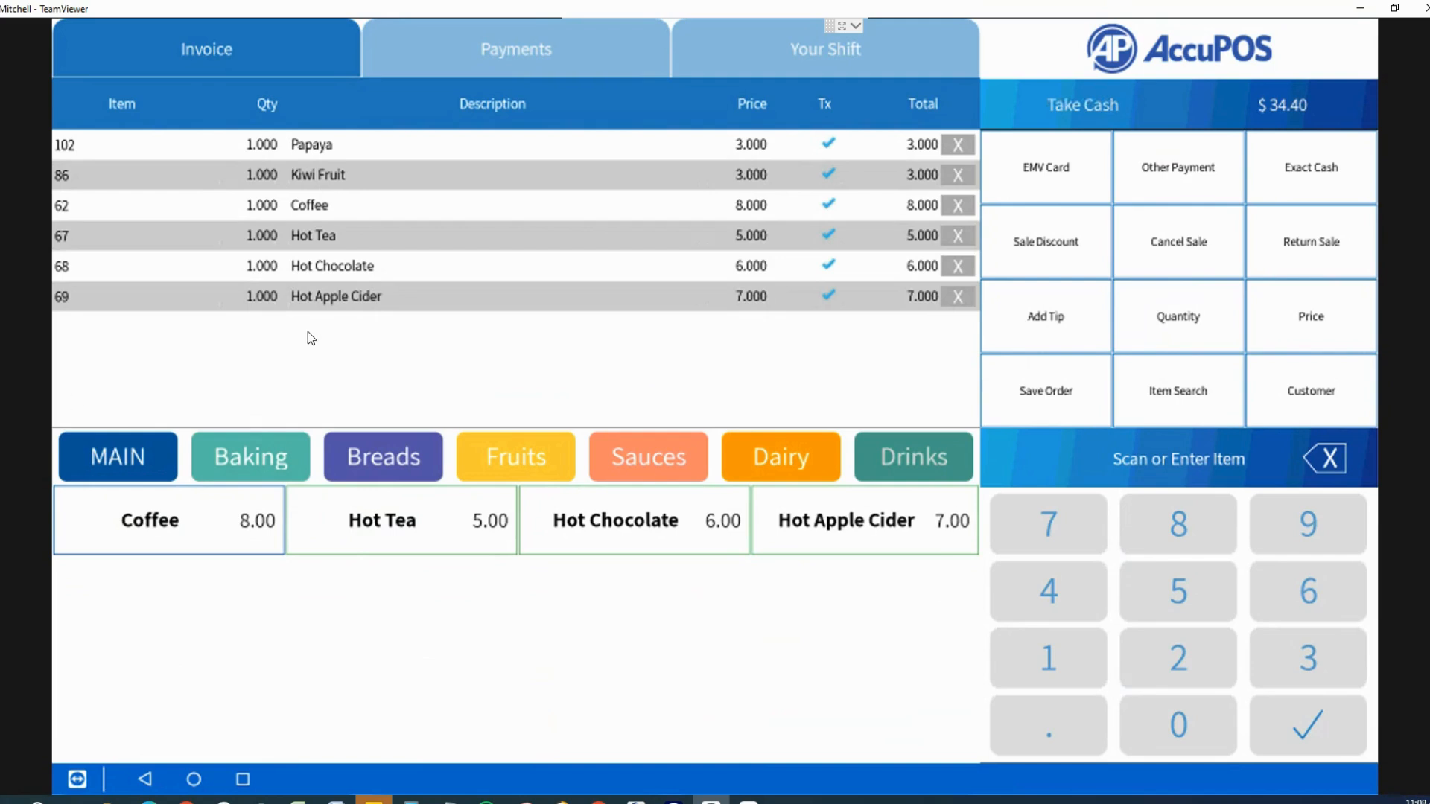
Step: Change the Hot Apple Cider quantity to 10, making the line 70.000
click(268, 296)
click(1049, 657)
click(1173, 721)
click(1303, 737)
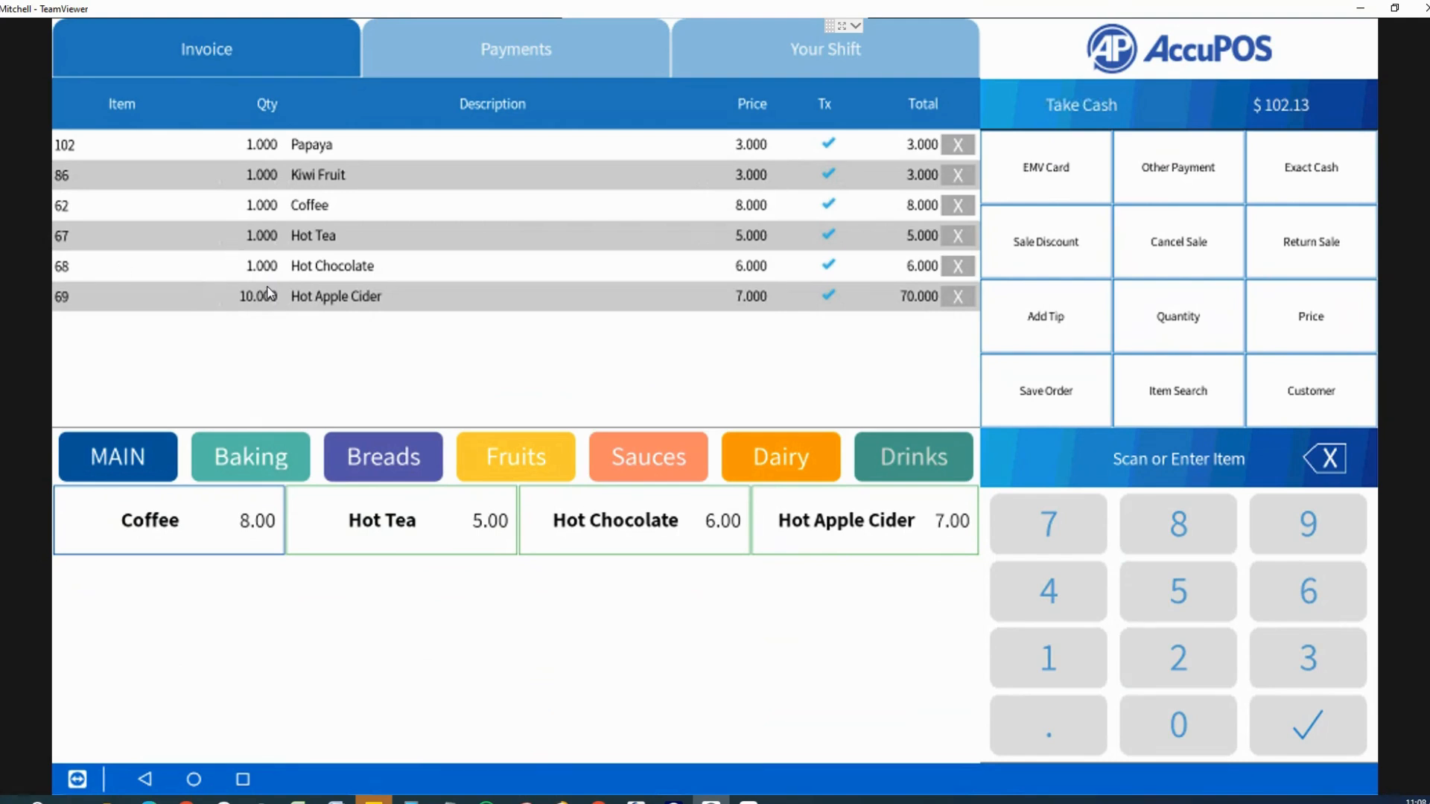
Step: Edit the Hot Apple Cider description and price fields, and make the item non-taxable
click(313, 298)
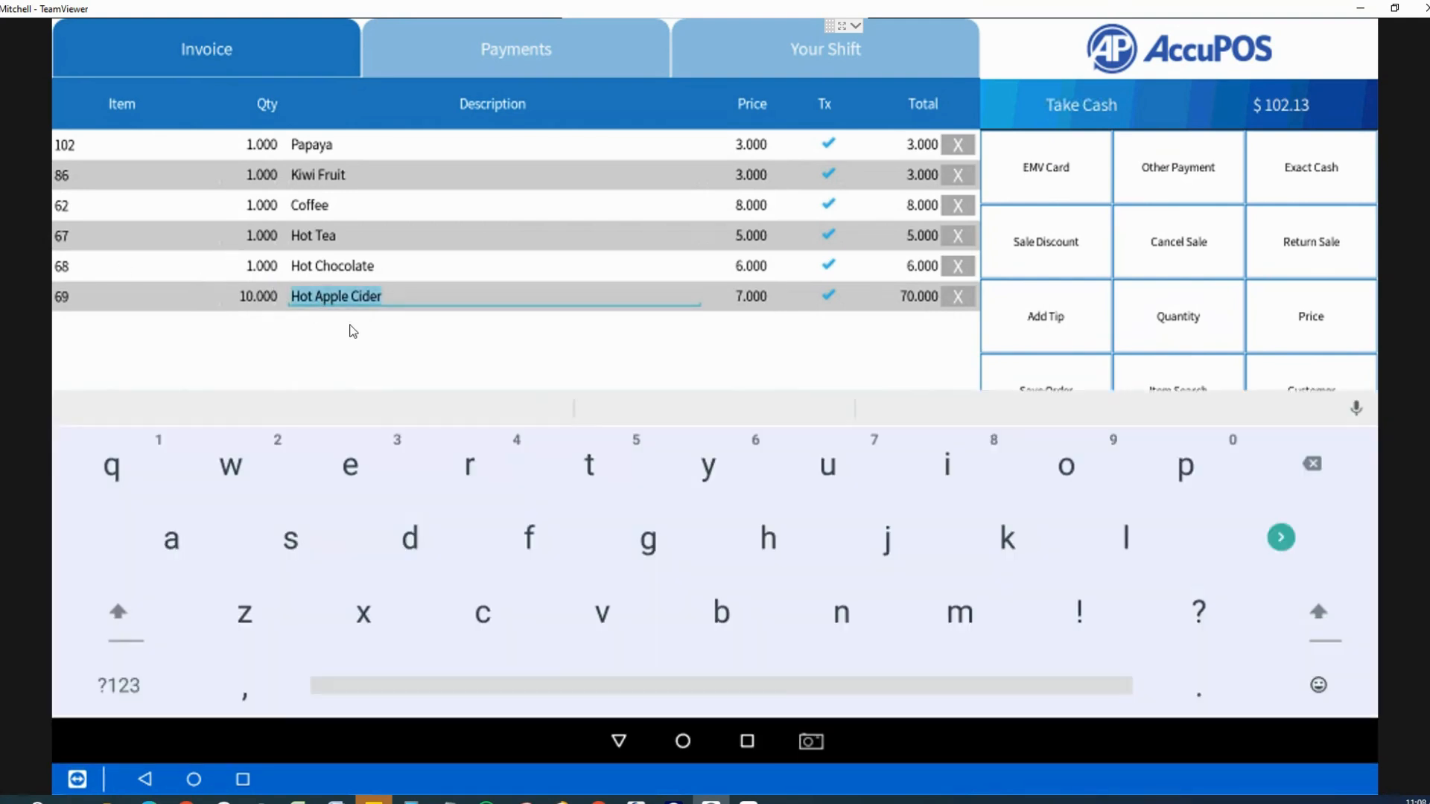
click(754, 298)
click(827, 296)
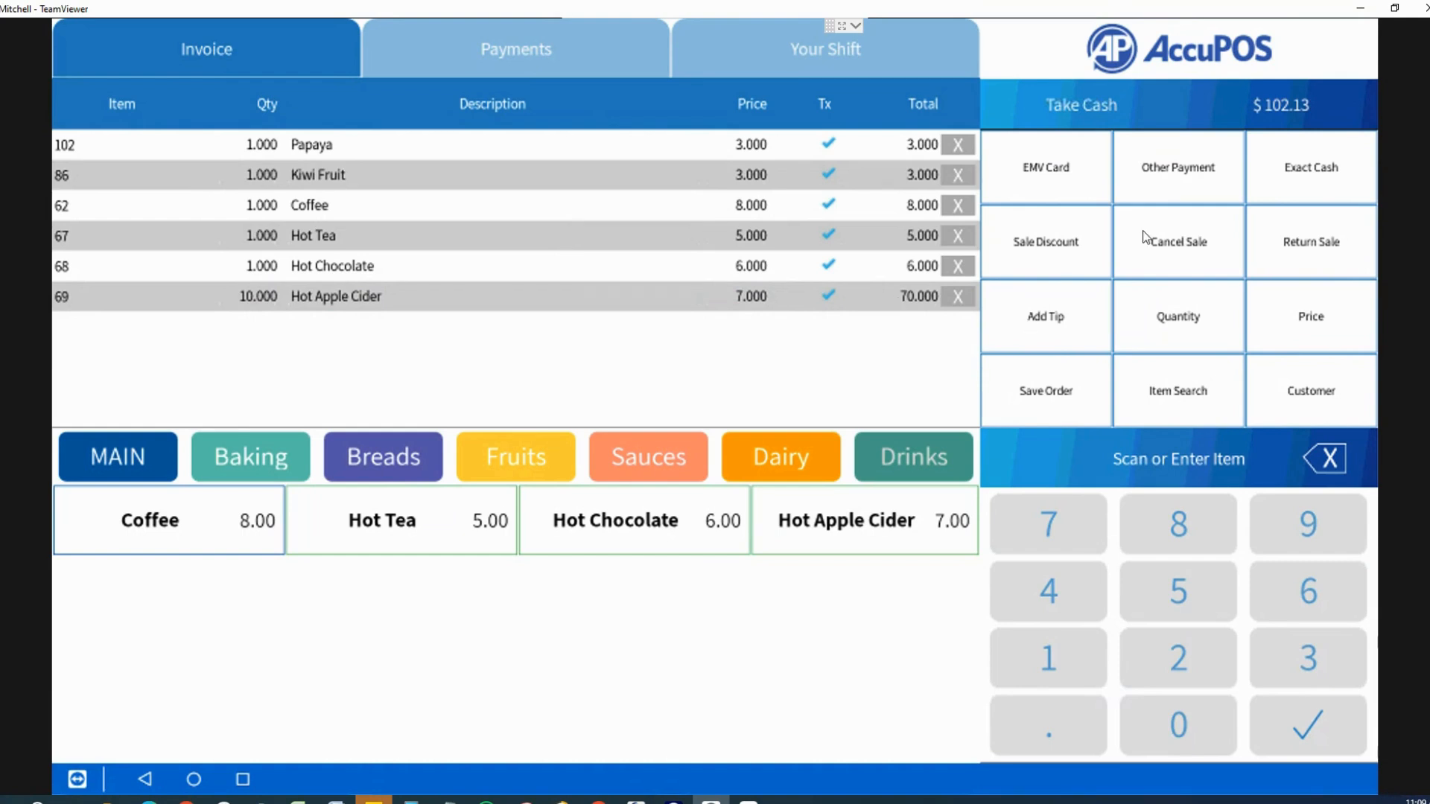
Step: Save the sale as an order under a typed Order ID, then reload the $102.13 order
click(1049, 399)
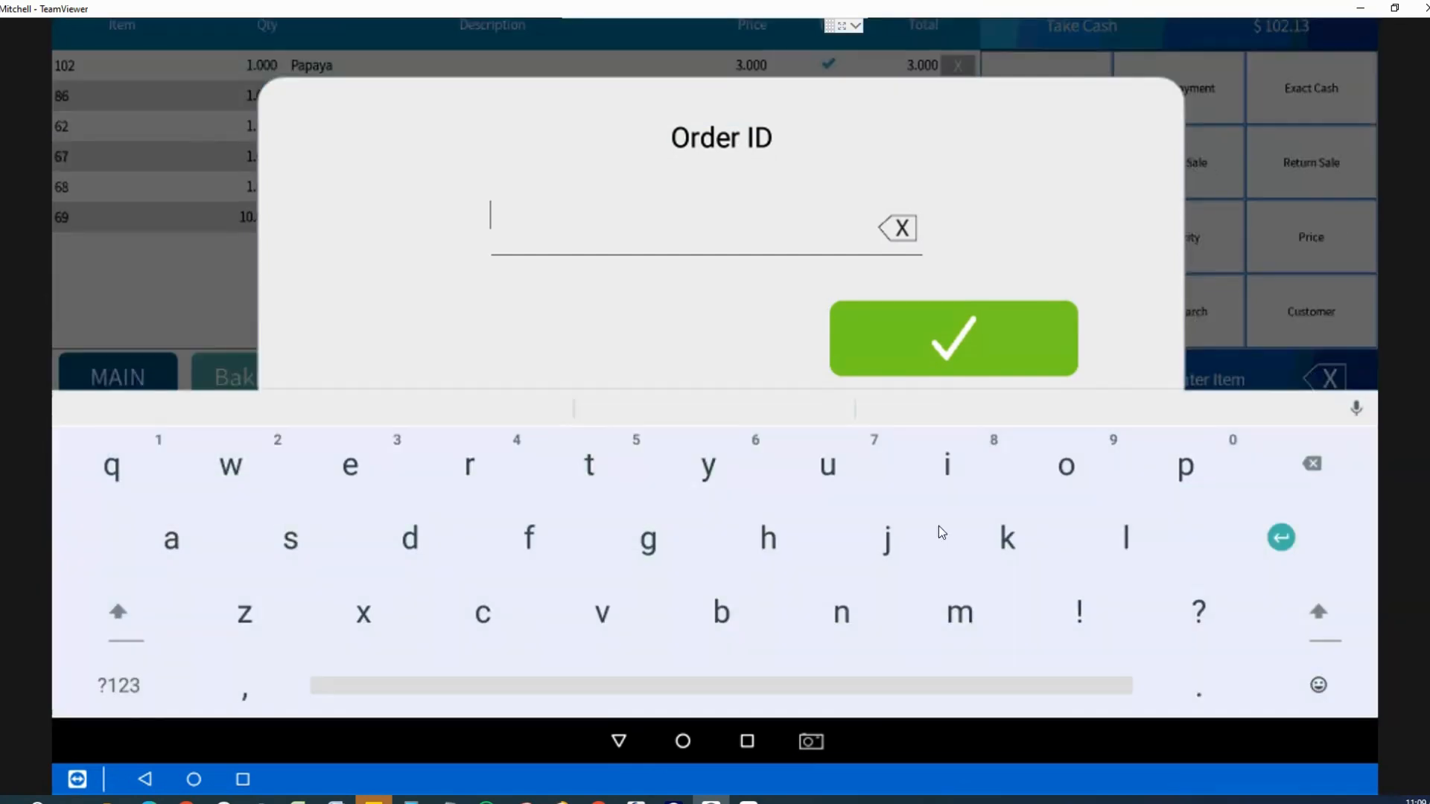
click(937, 528)
click(1079, 479)
click(402, 472)
click(879, 351)
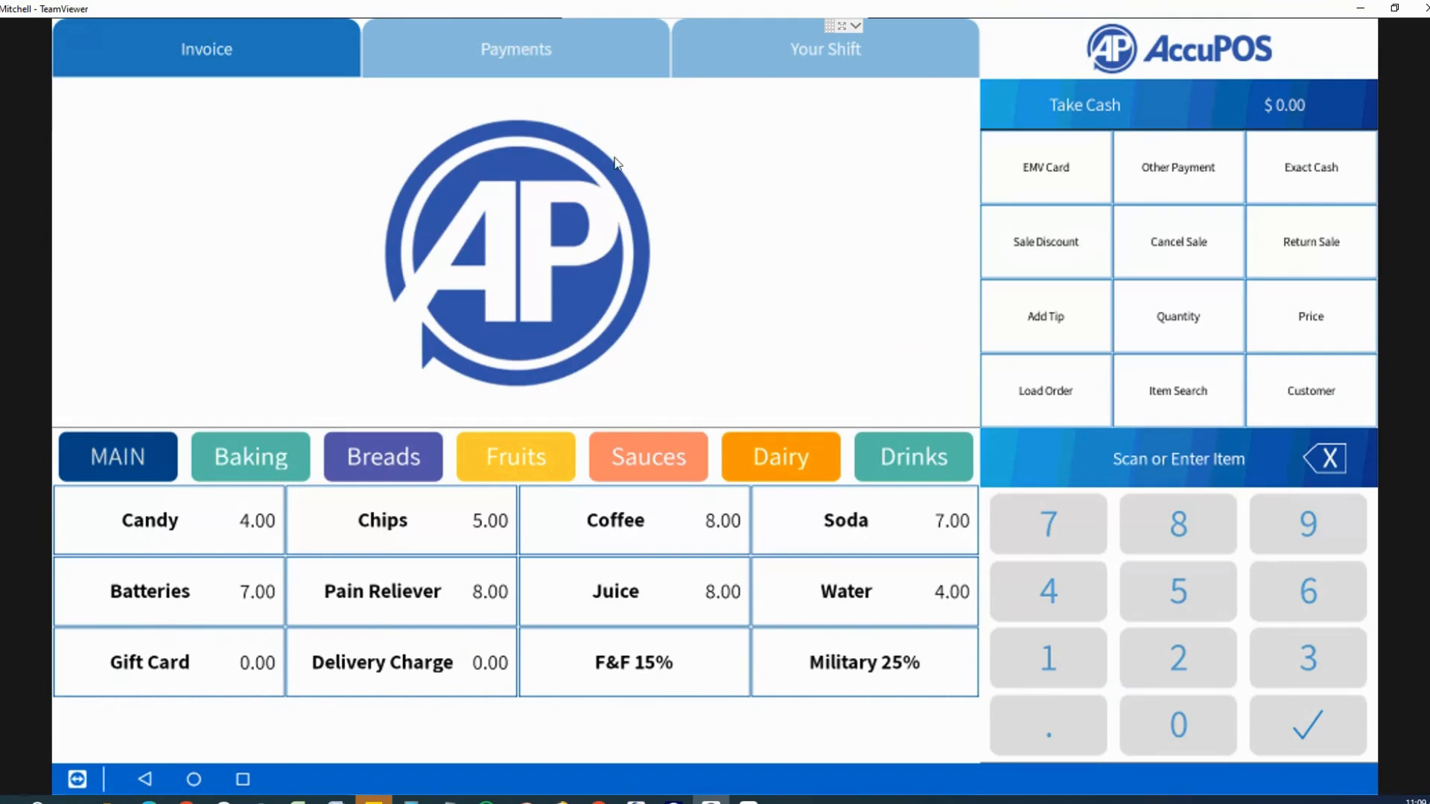
click(1041, 414)
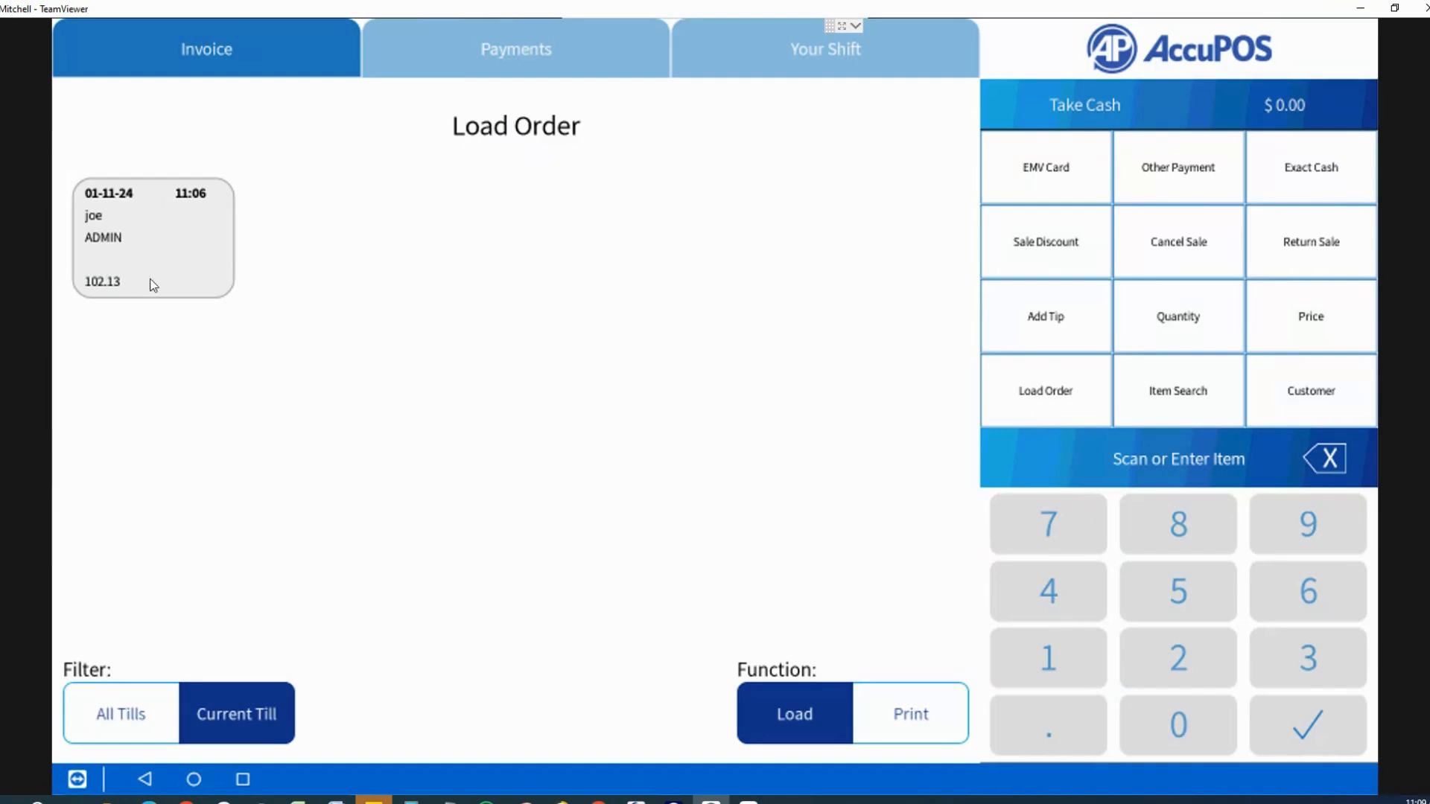
click(141, 247)
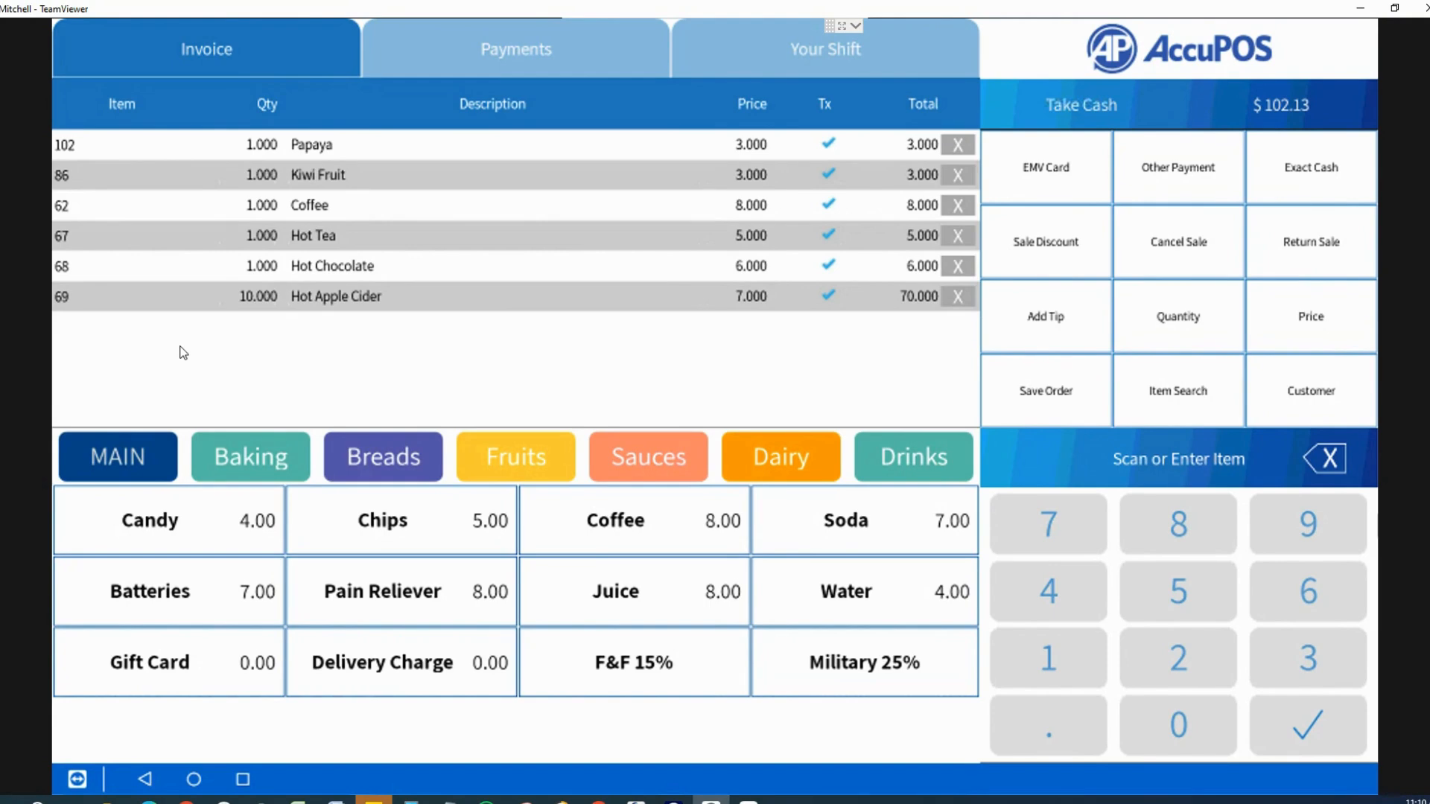
click(1319, 402)
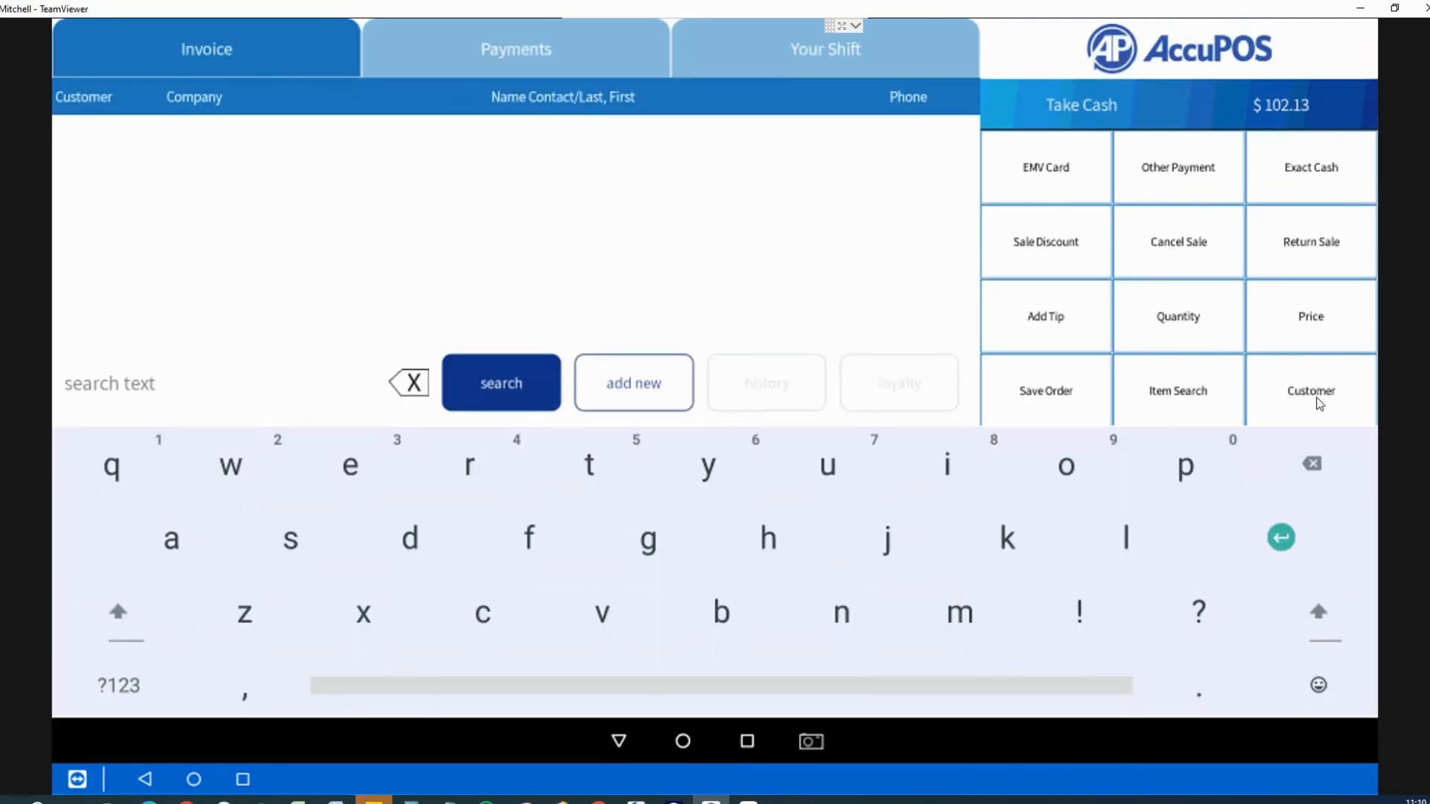
click(644, 400)
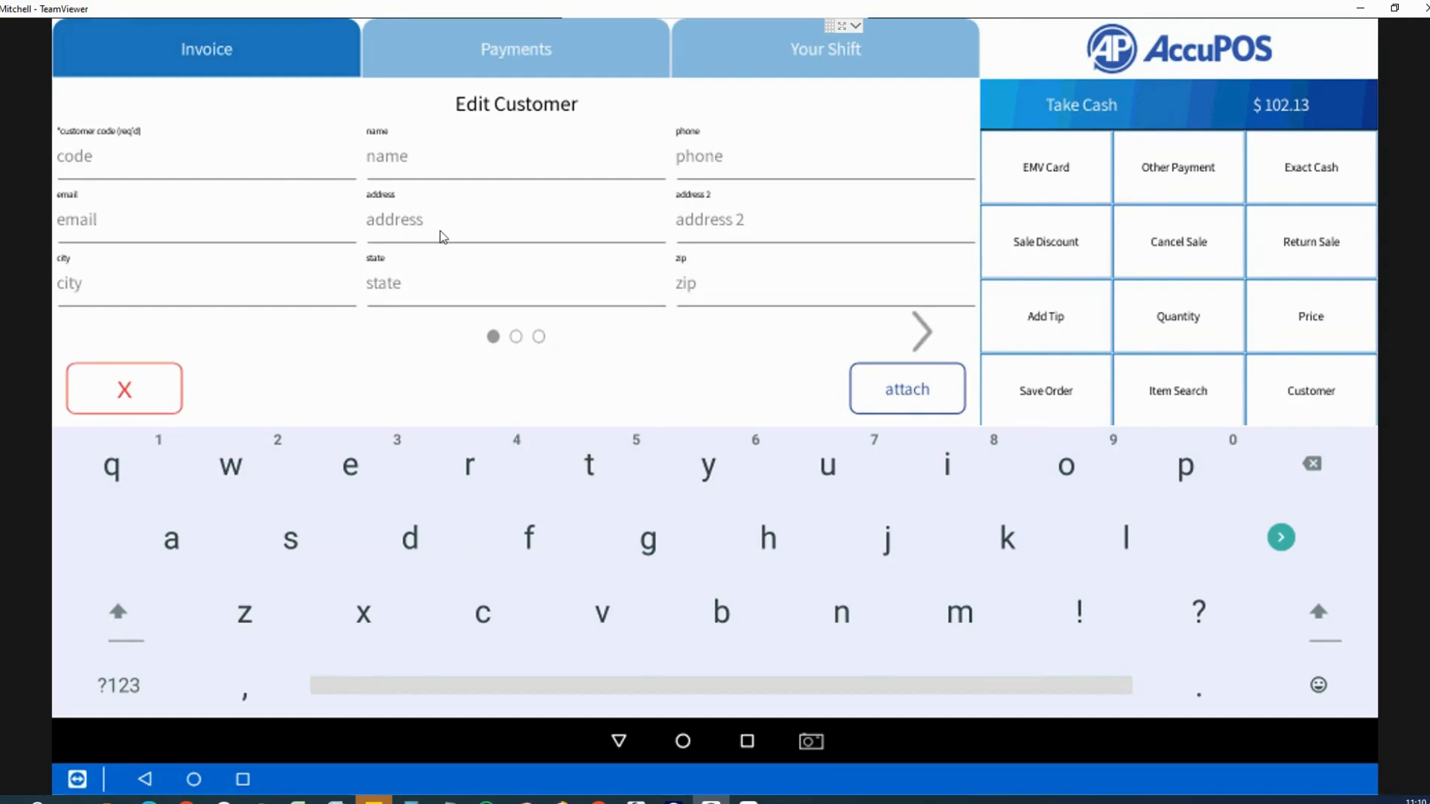
click(913, 340)
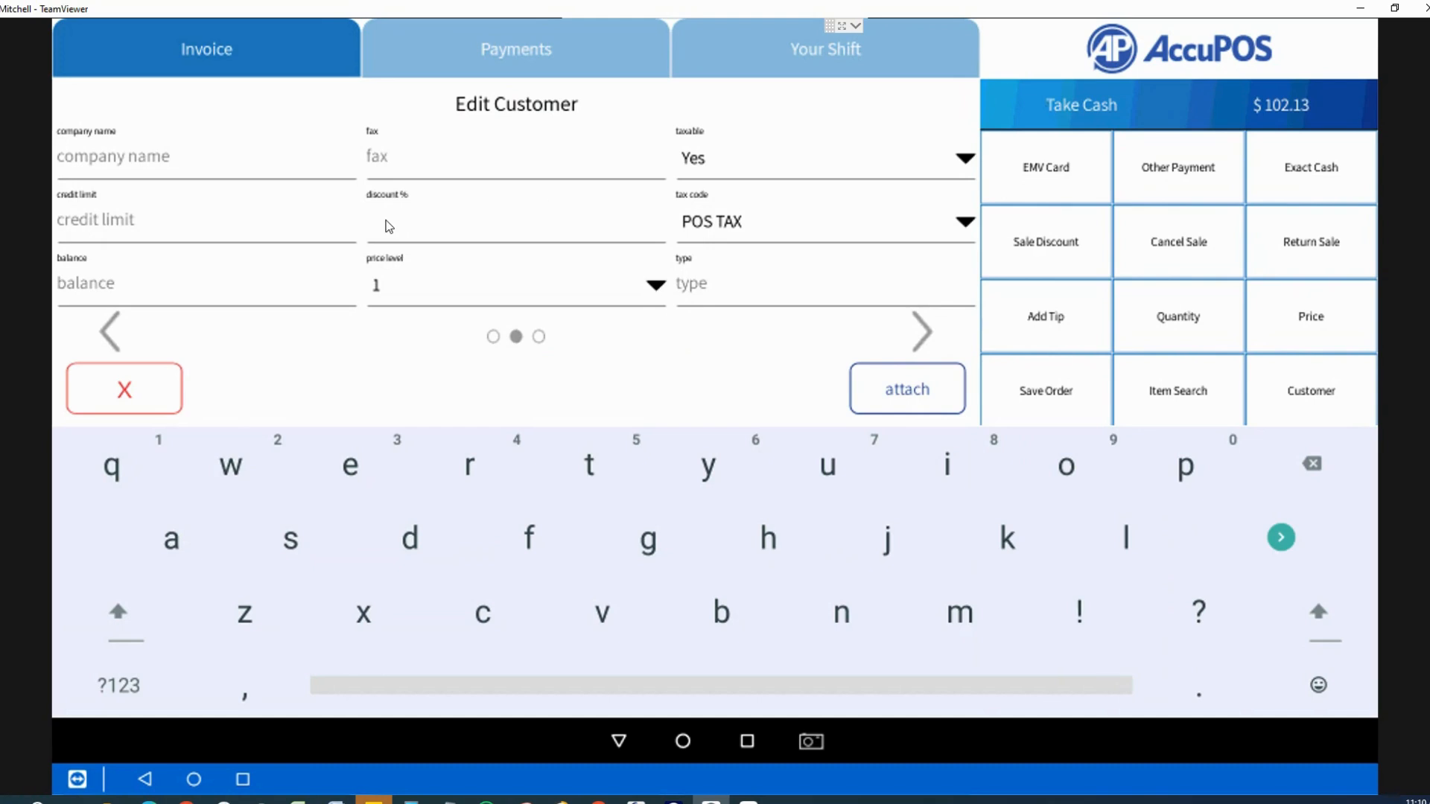
click(965, 163)
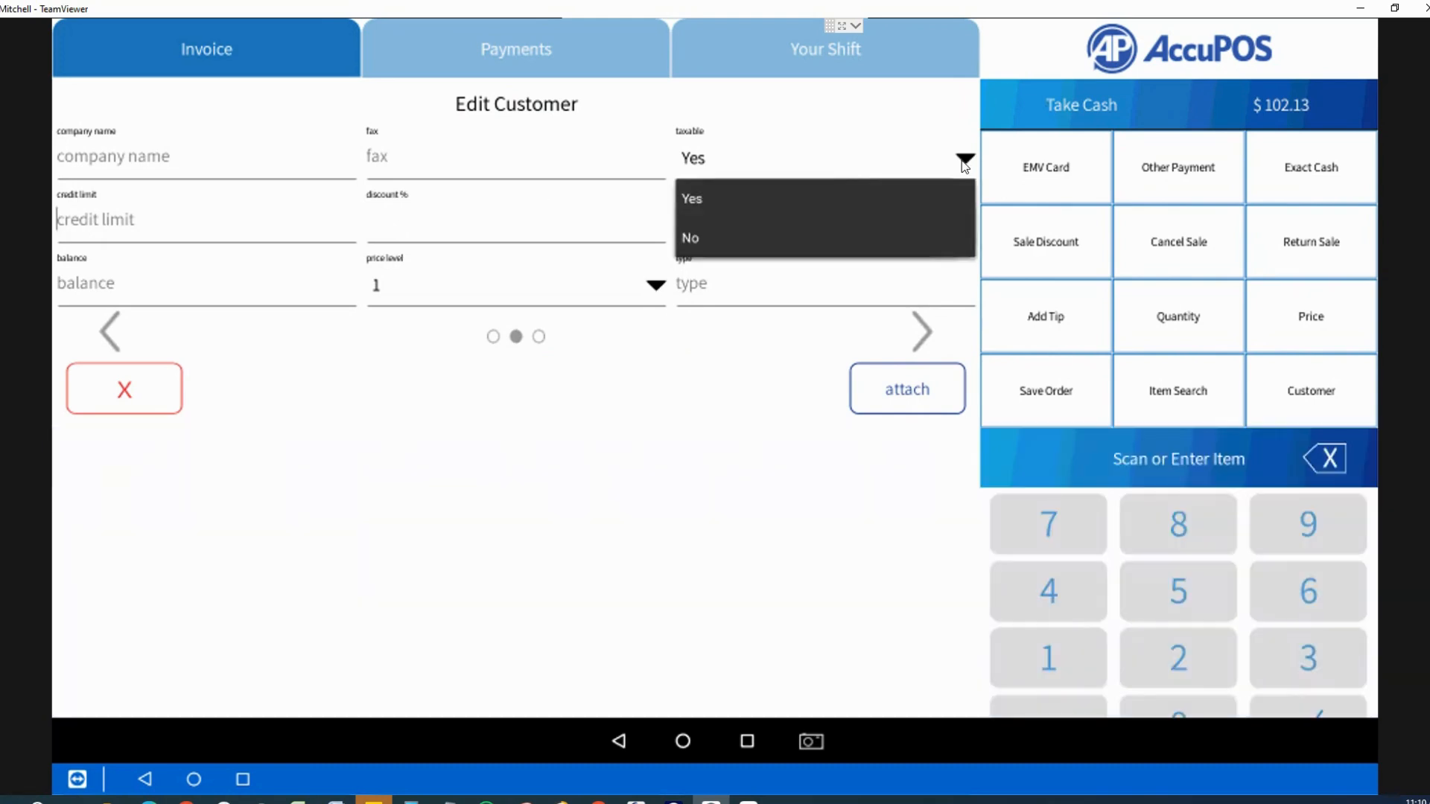
click(961, 198)
click(924, 332)
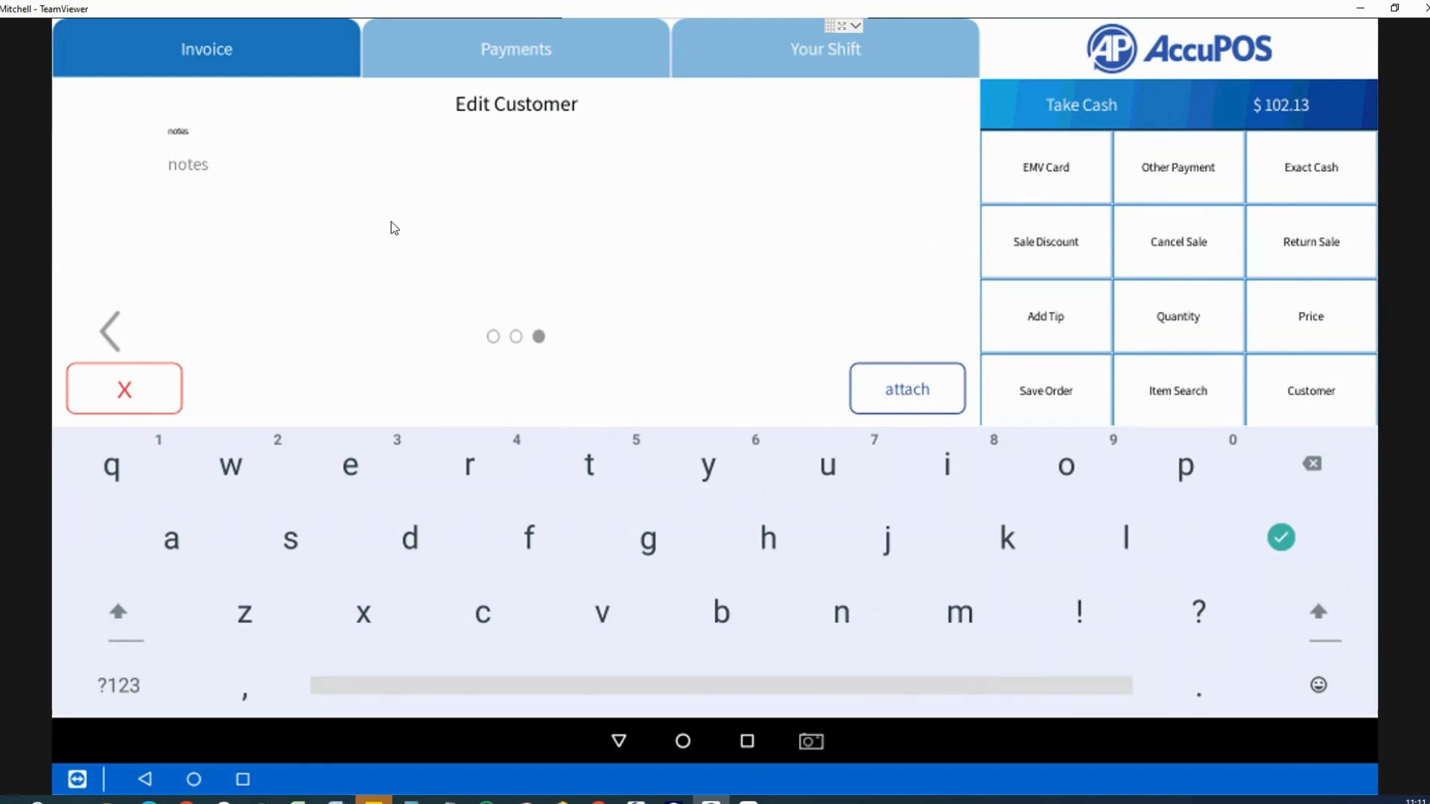
click(142, 373)
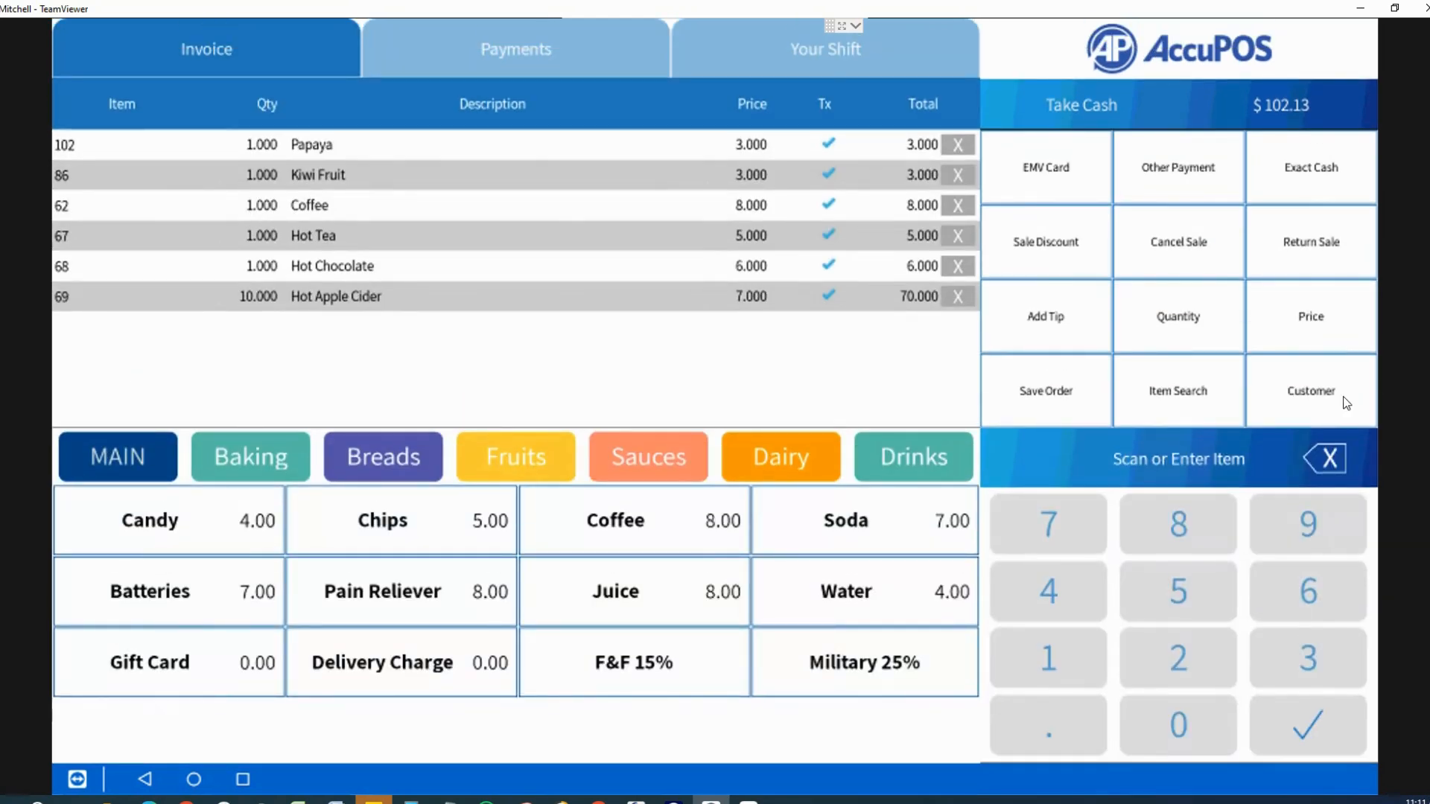
Step: Search for a customer and open their purchase history
click(1344, 400)
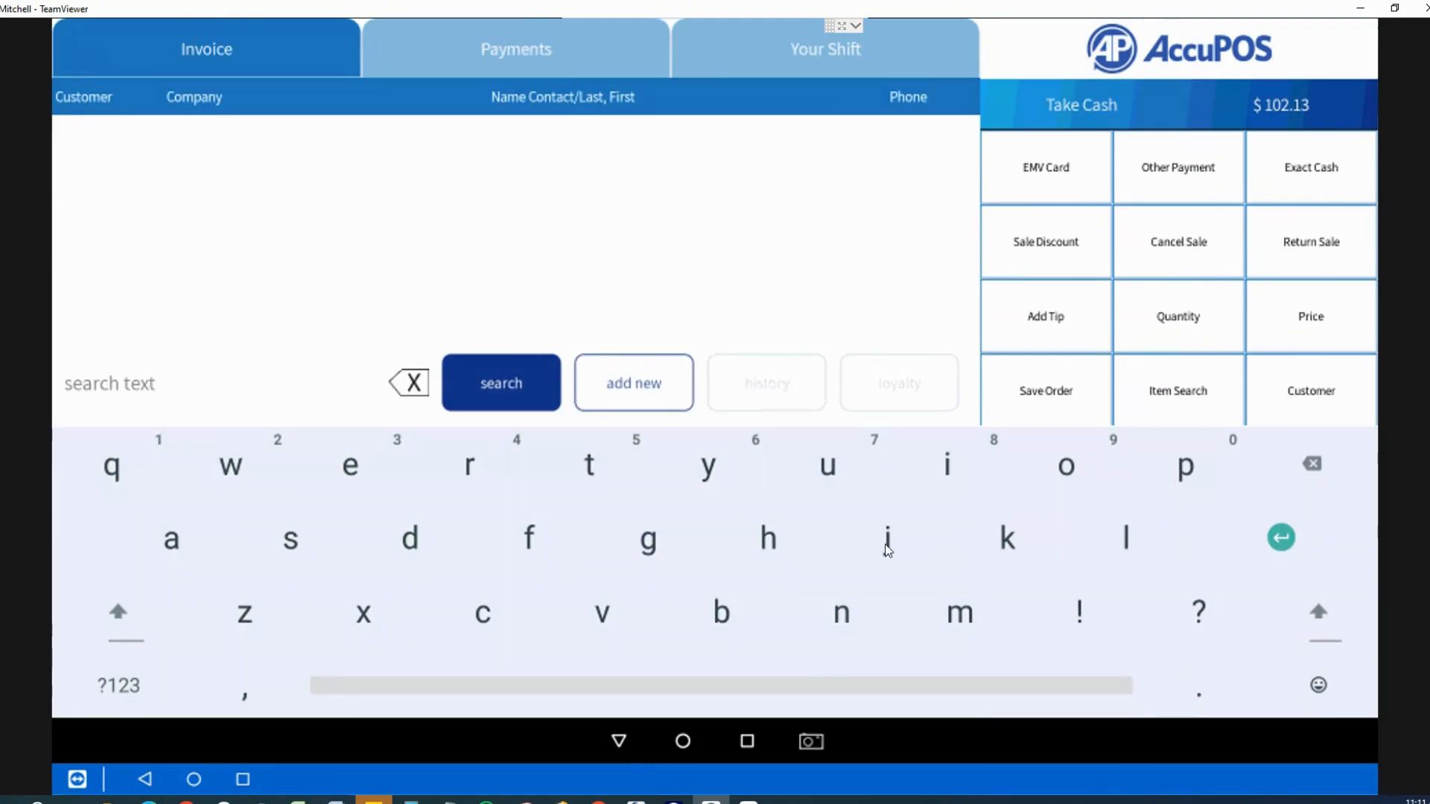
click(886, 549)
click(1072, 471)
click(517, 383)
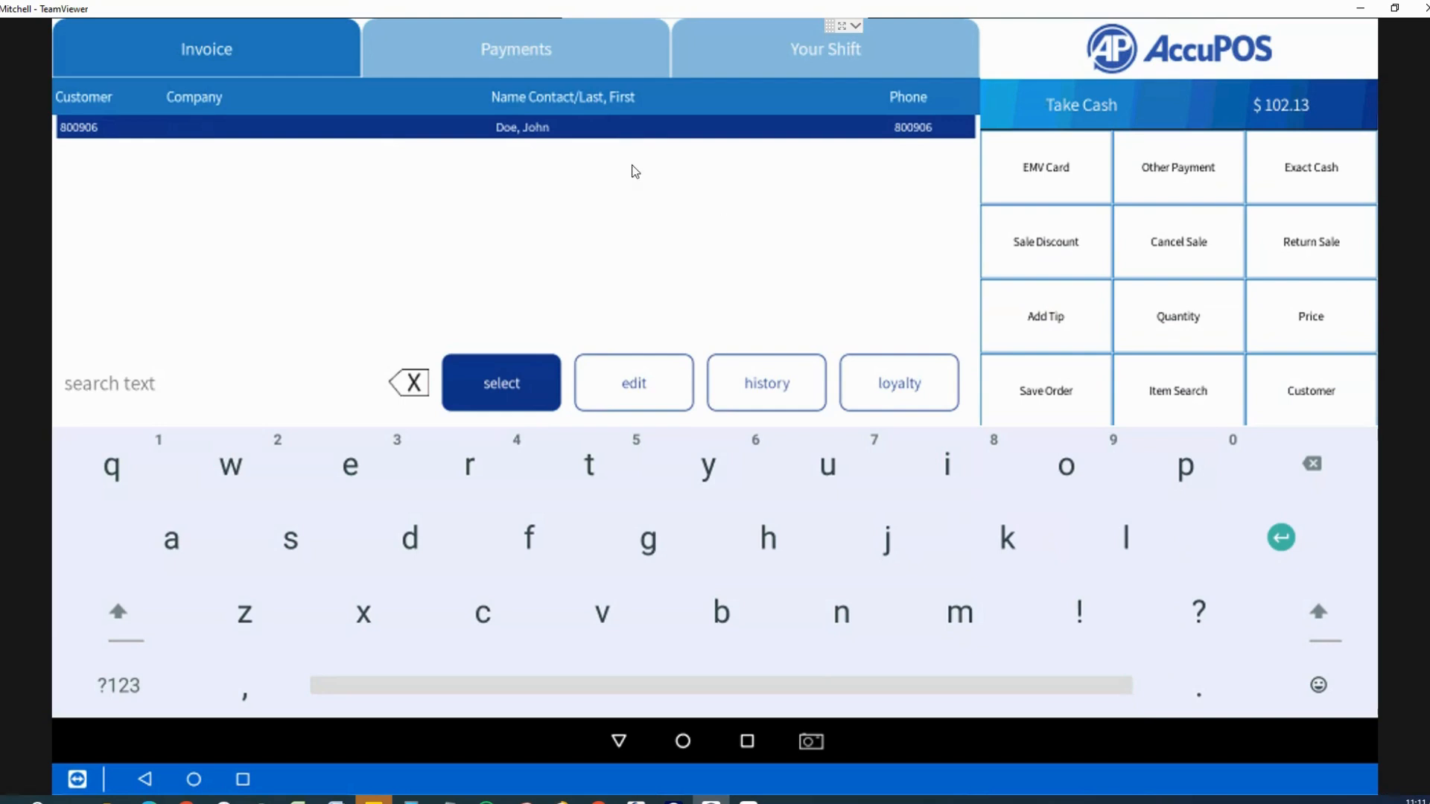
click(765, 396)
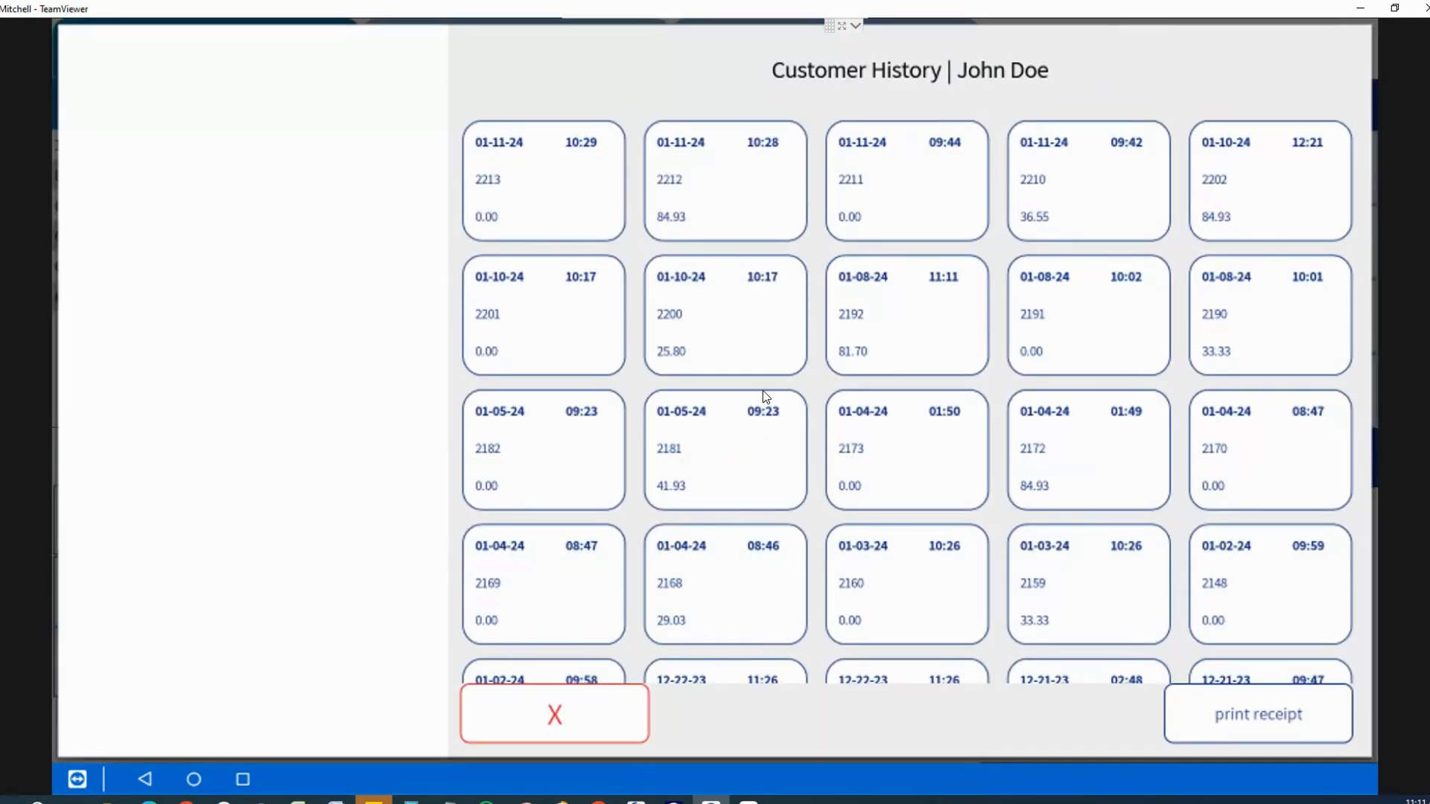
Step: Review receipts 2212, 2202 and 2190, then close the purchase history
click(774, 222)
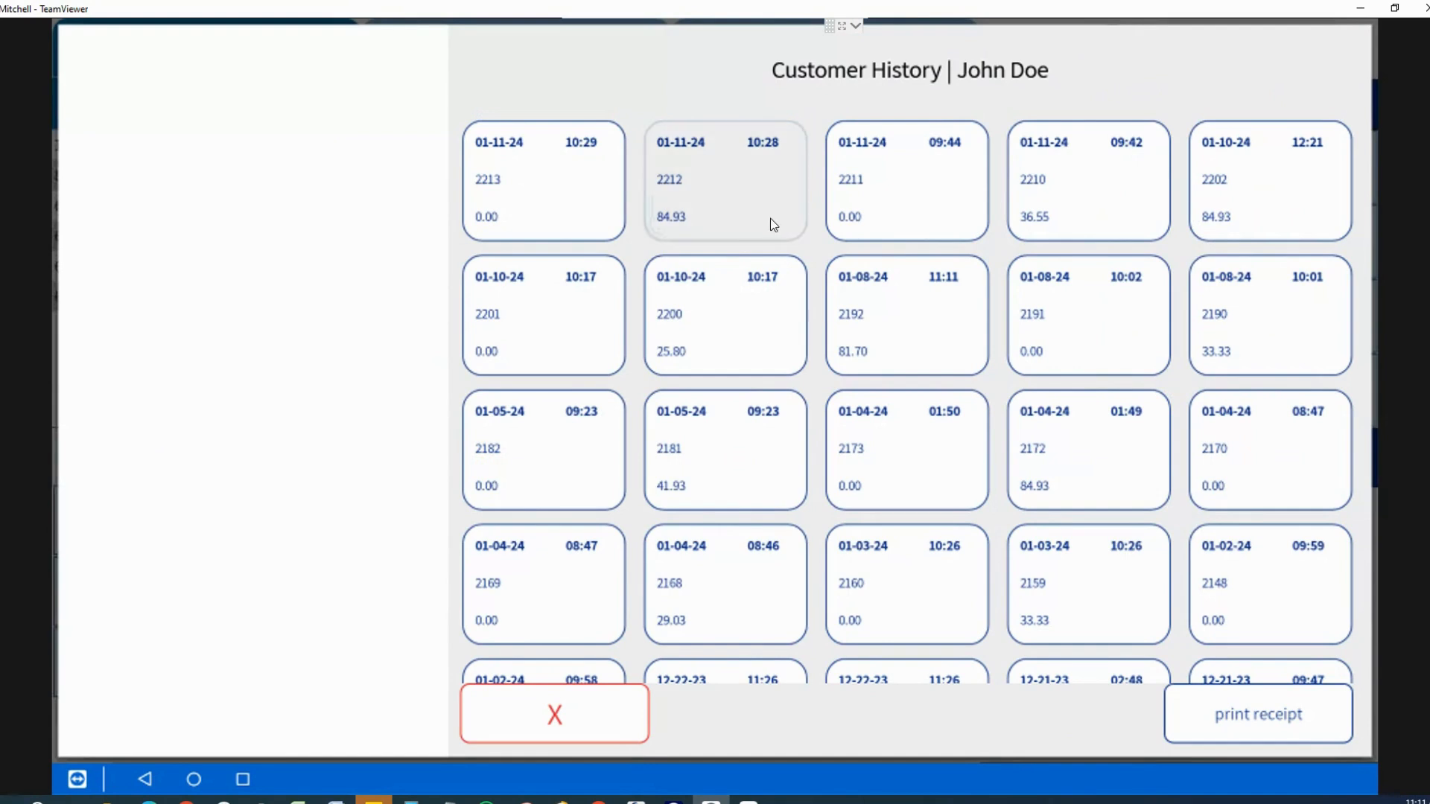
click(1282, 201)
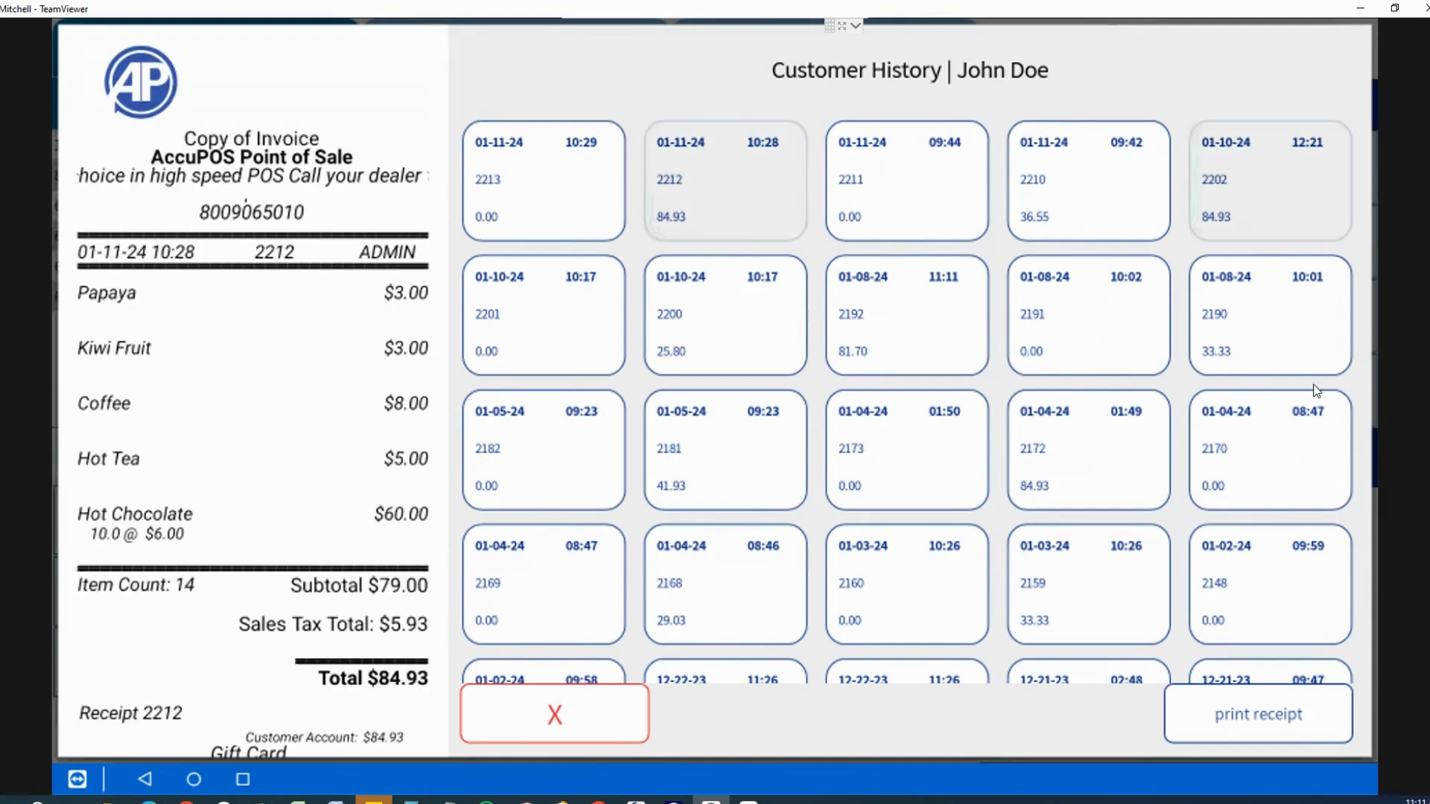
click(1245, 324)
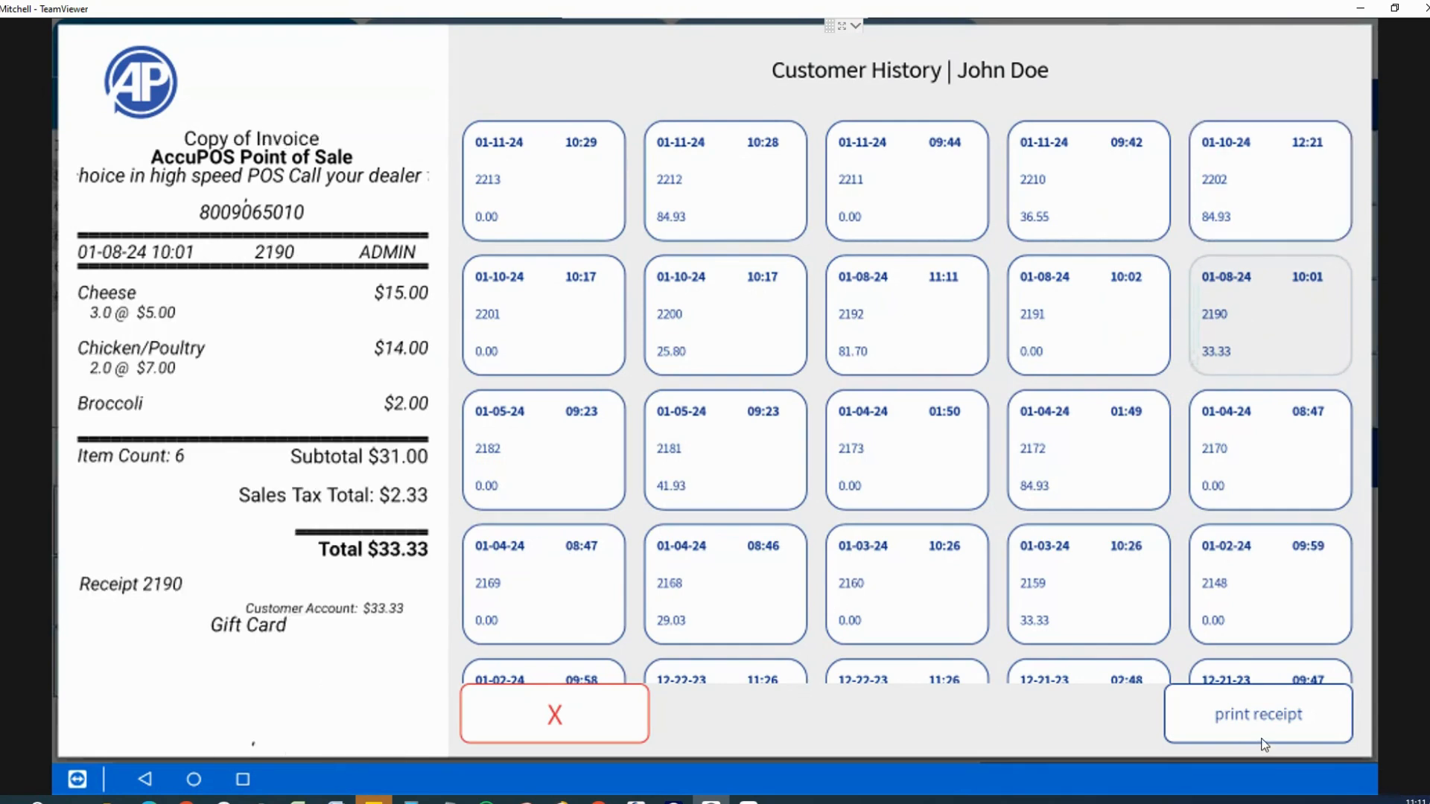
click(539, 722)
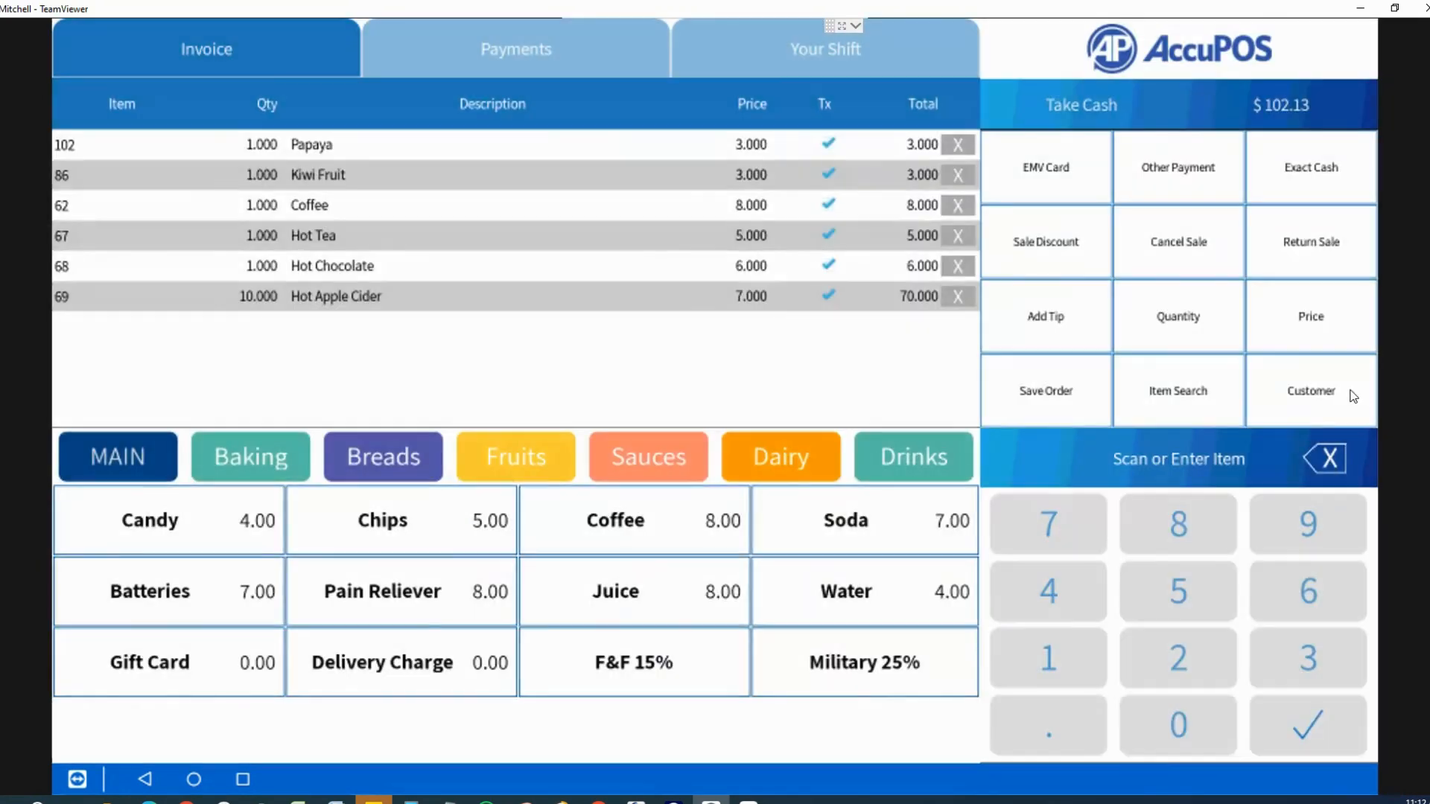
Step: Search customers by name and attach the matching customer to the $102.13 sale
click(1361, 387)
click(897, 553)
click(1072, 473)
click(537, 396)
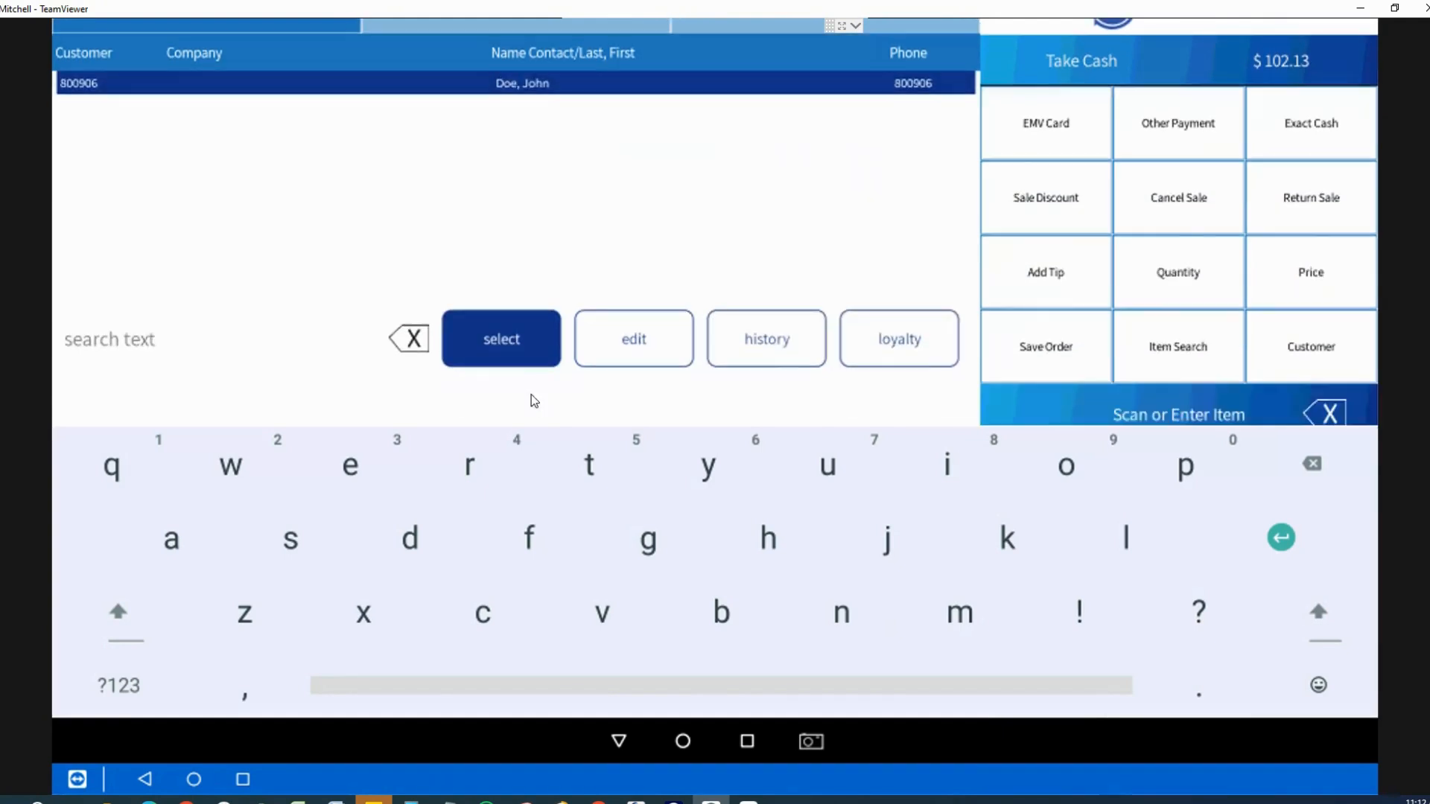
click(471, 377)
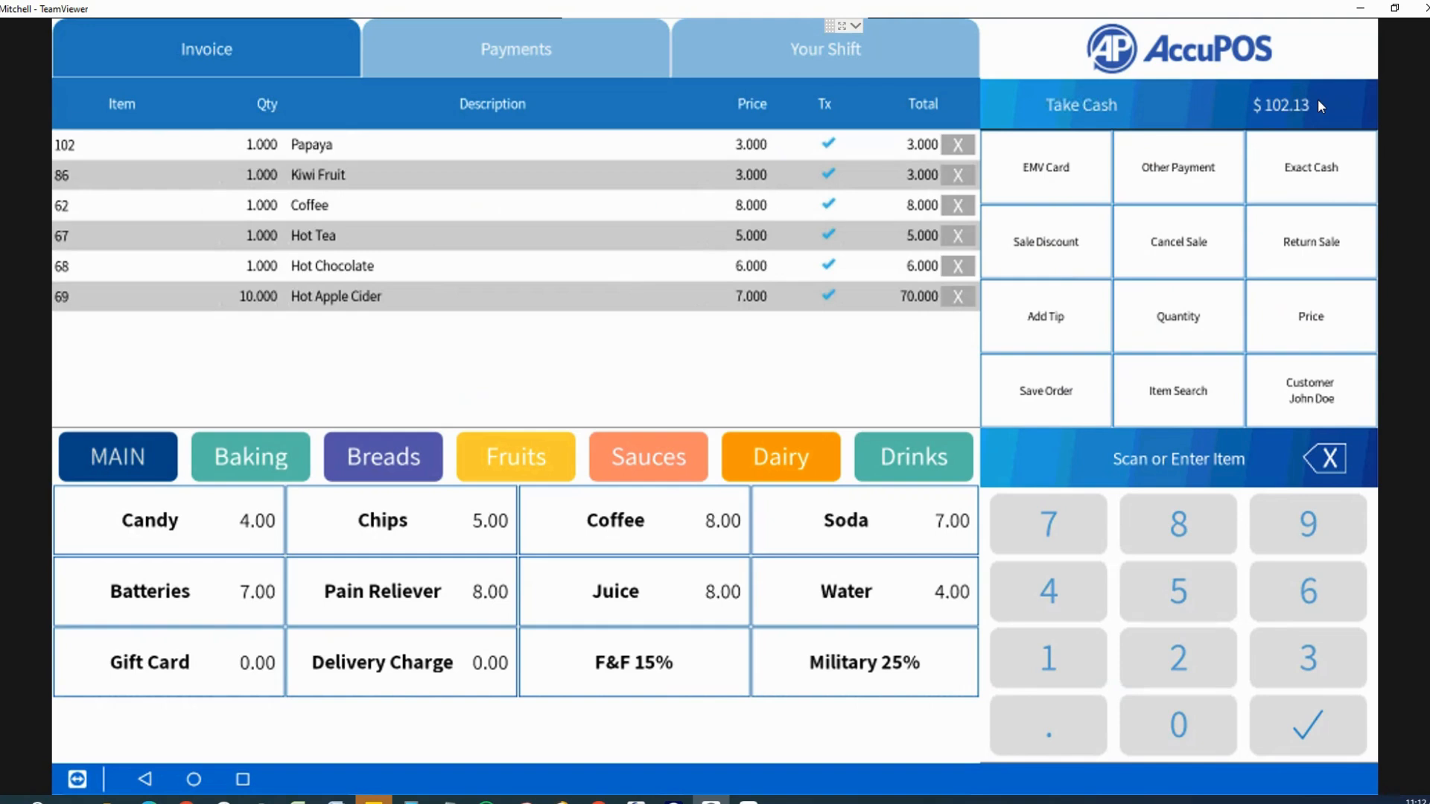
Step: Enter 20. as a cash tender and accept it, reducing the total to $82.13
click(1058, 98)
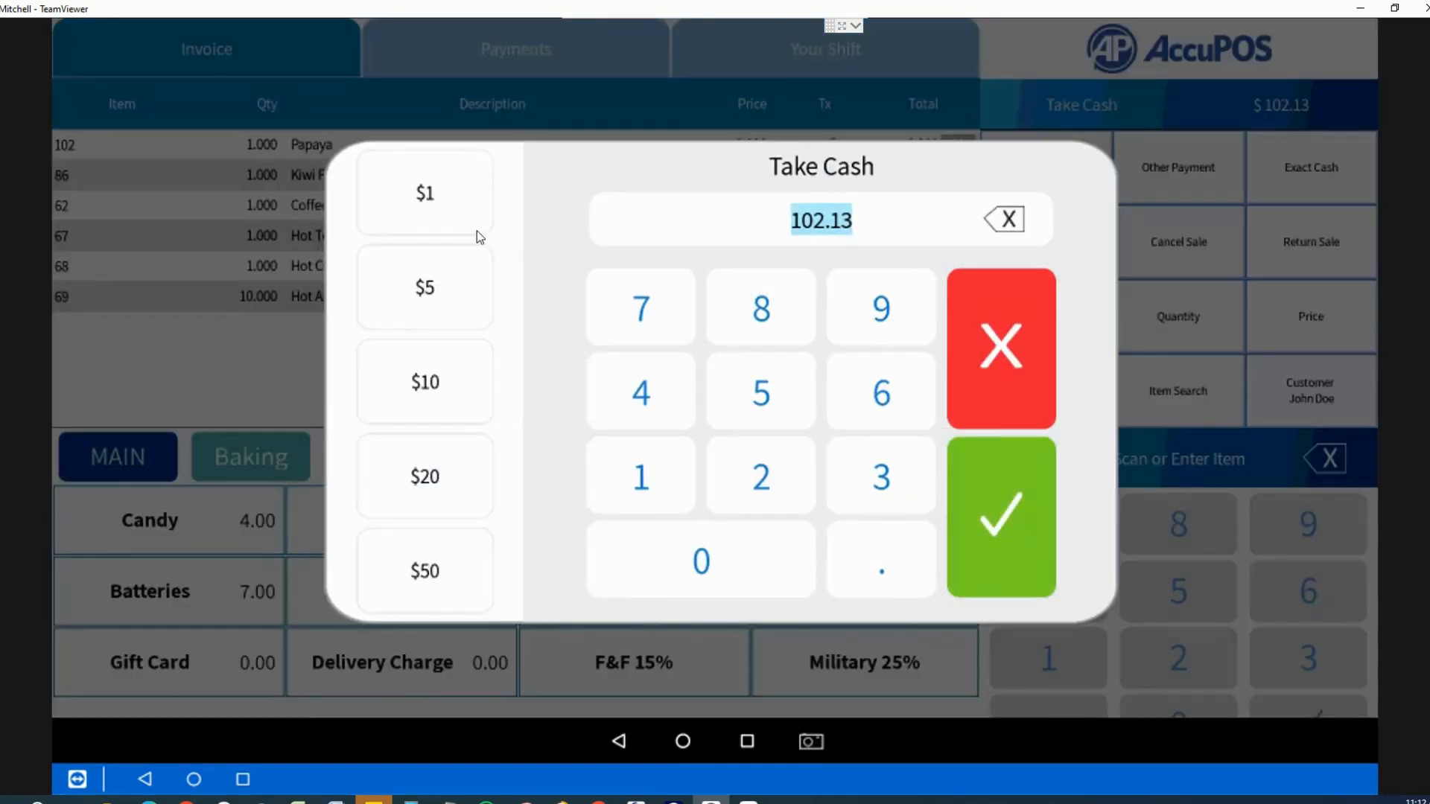
key(Escape)
click(1075, 110)
click(782, 482)
click(763, 592)
click(869, 570)
click(999, 552)
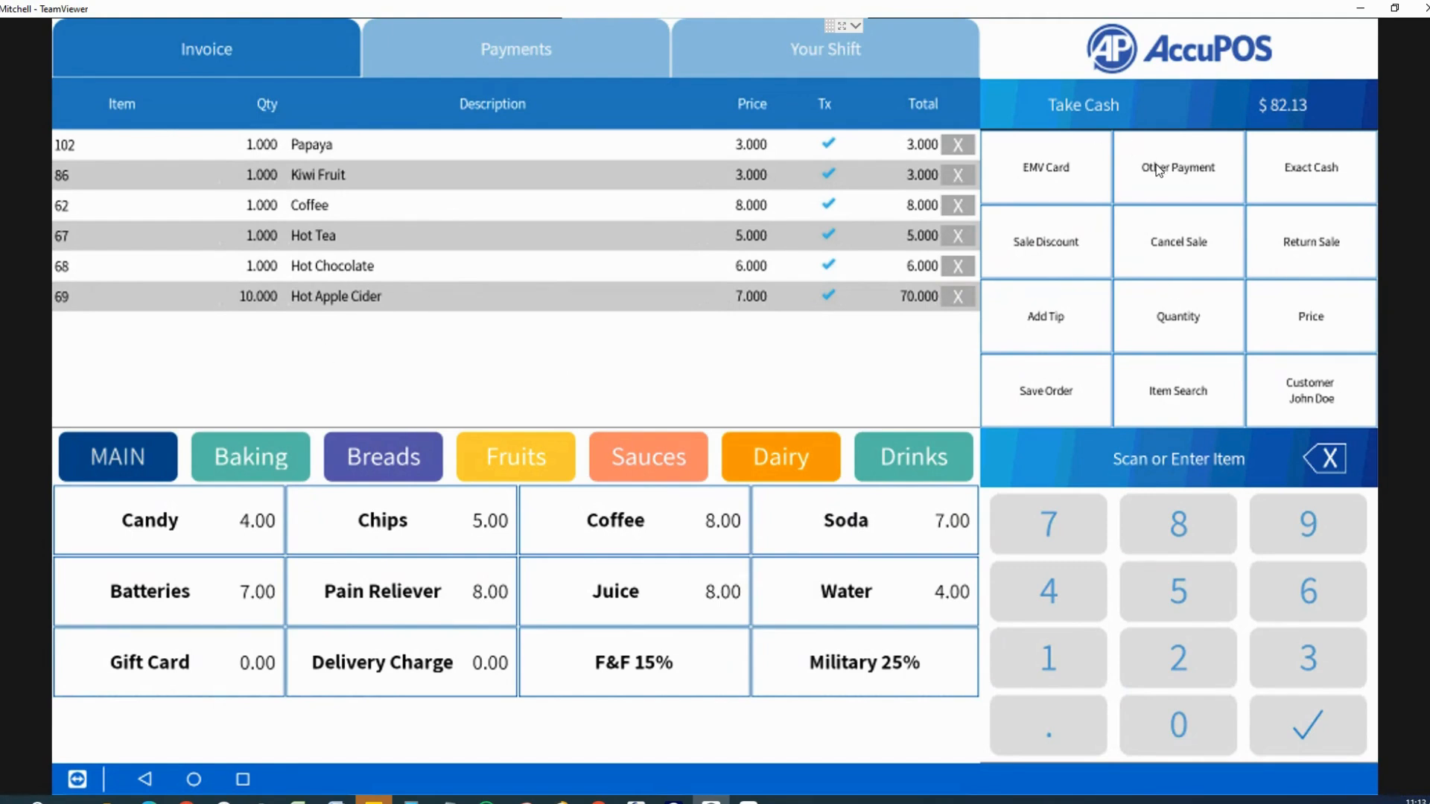
Step: Pay $20 of the balance by check and confirm the check details
click(1157, 170)
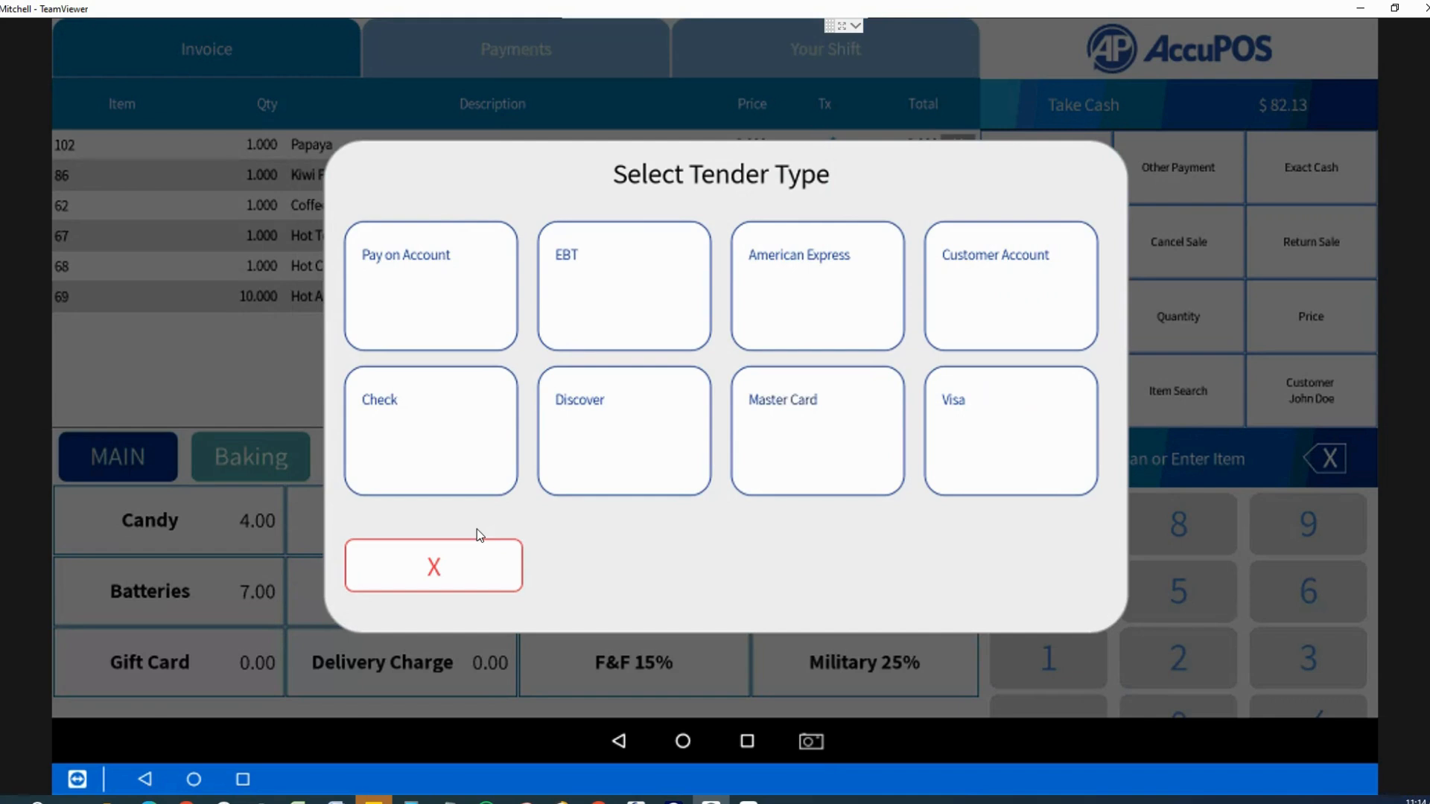
click(371, 436)
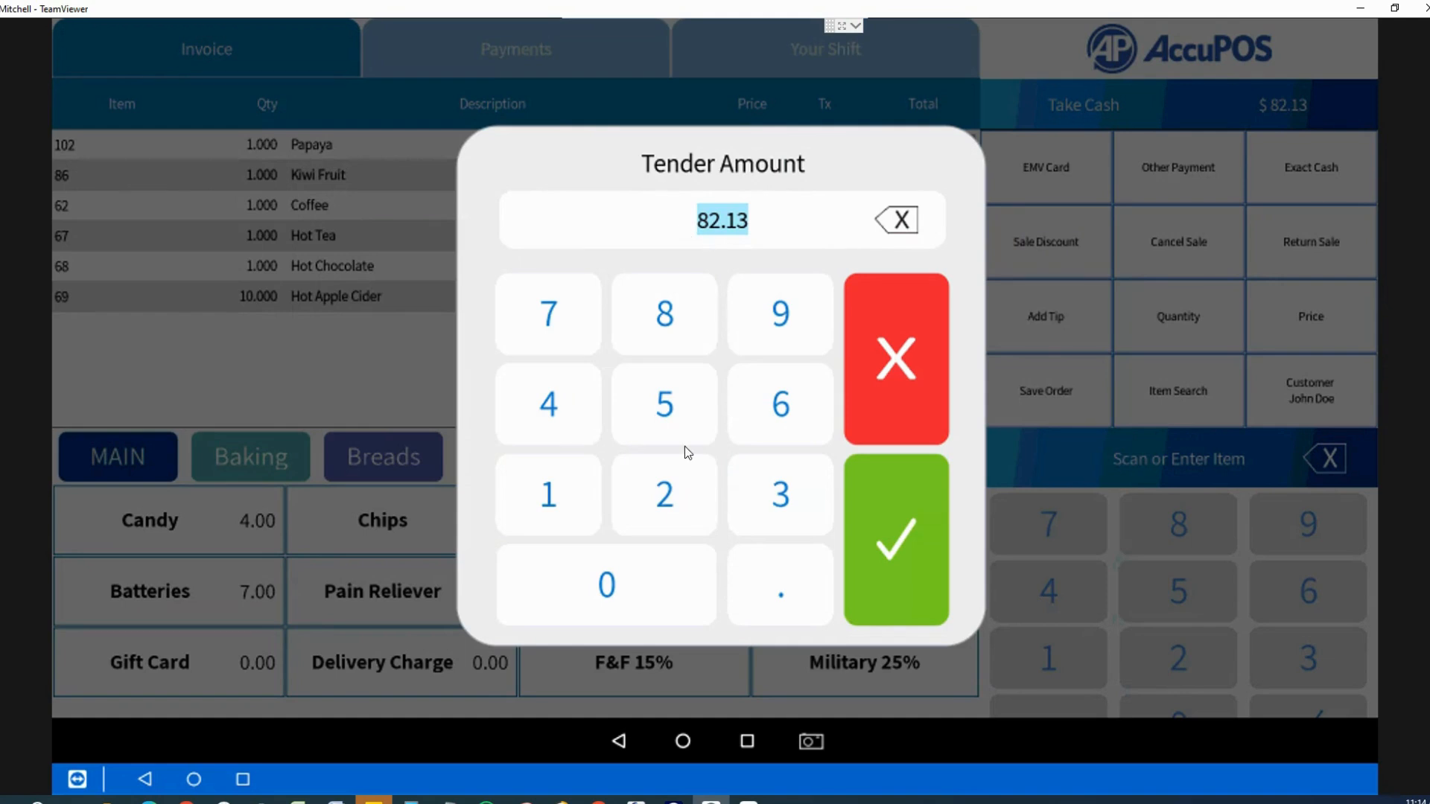
click(675, 487)
click(705, 580)
click(784, 583)
click(891, 597)
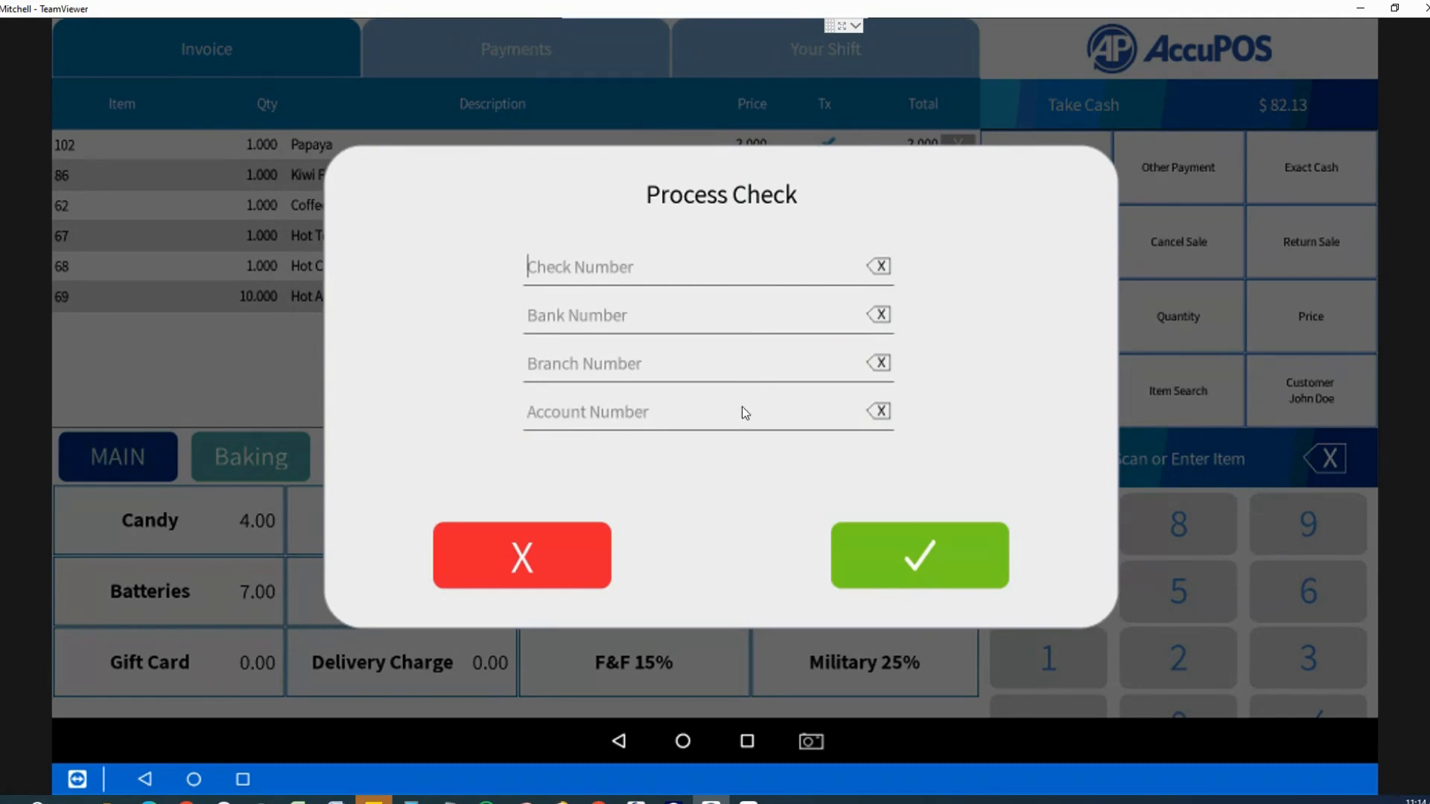
click(906, 557)
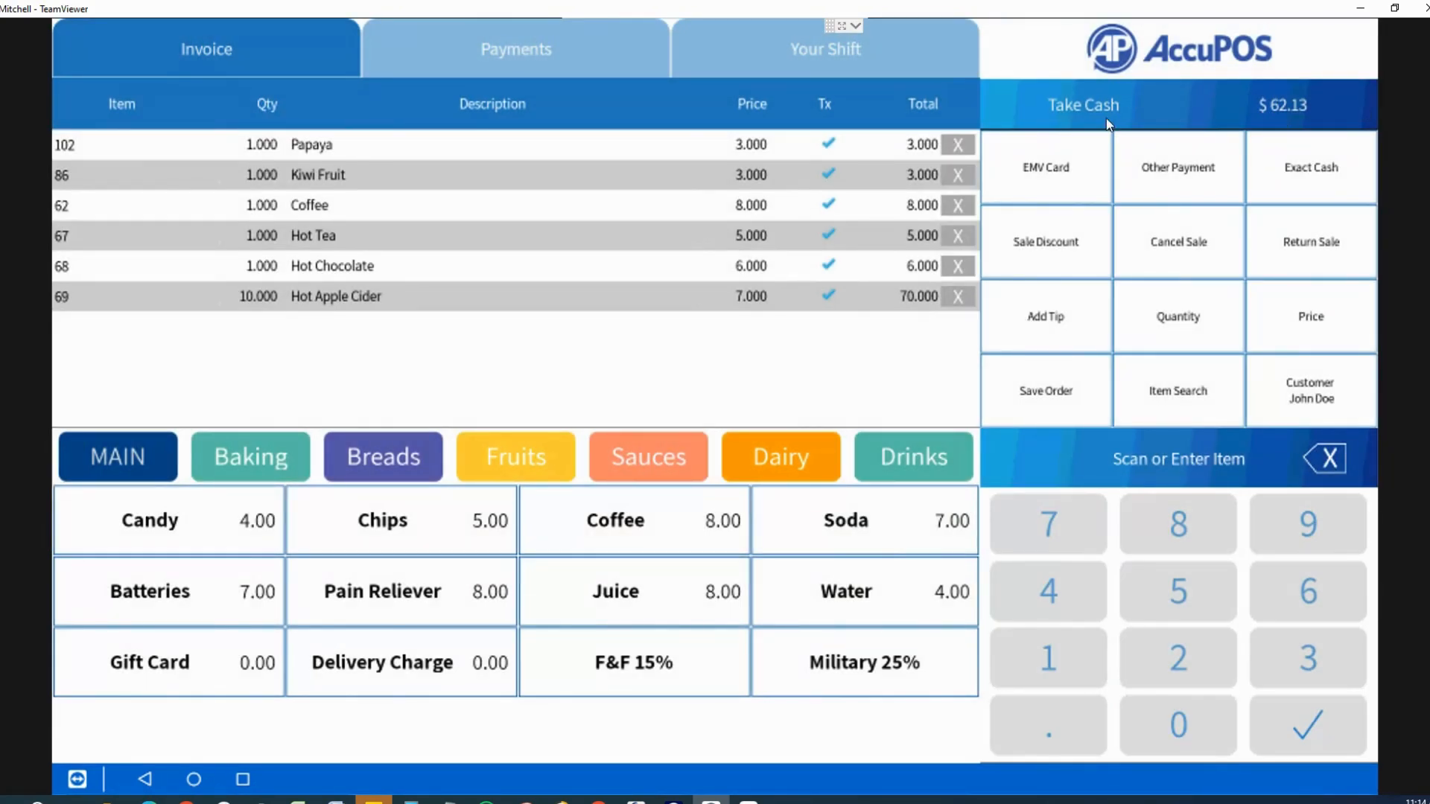
Step: Pay the remaining $62.13 by American Express, bringing the balance to $0.00
click(1180, 180)
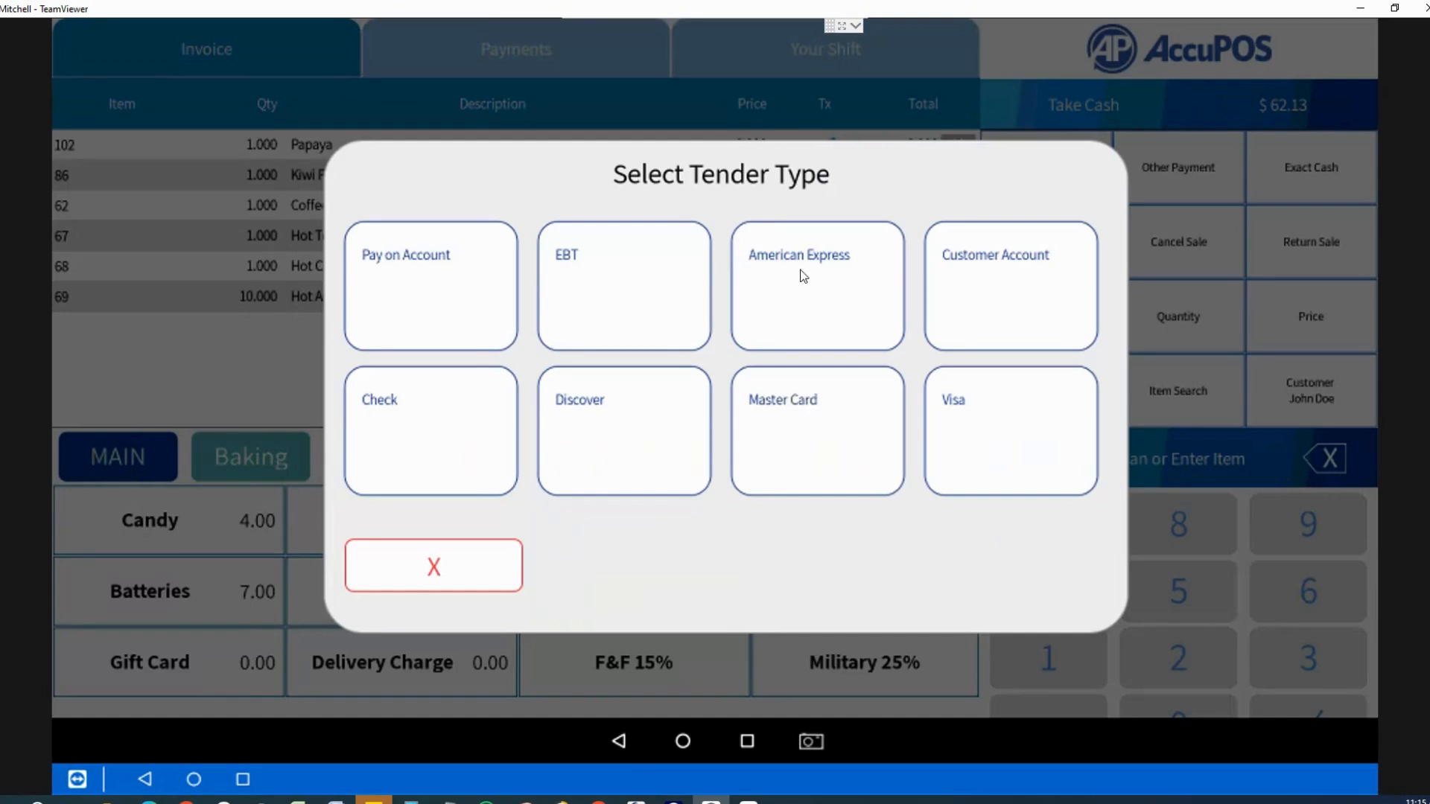
click(803, 276)
click(884, 569)
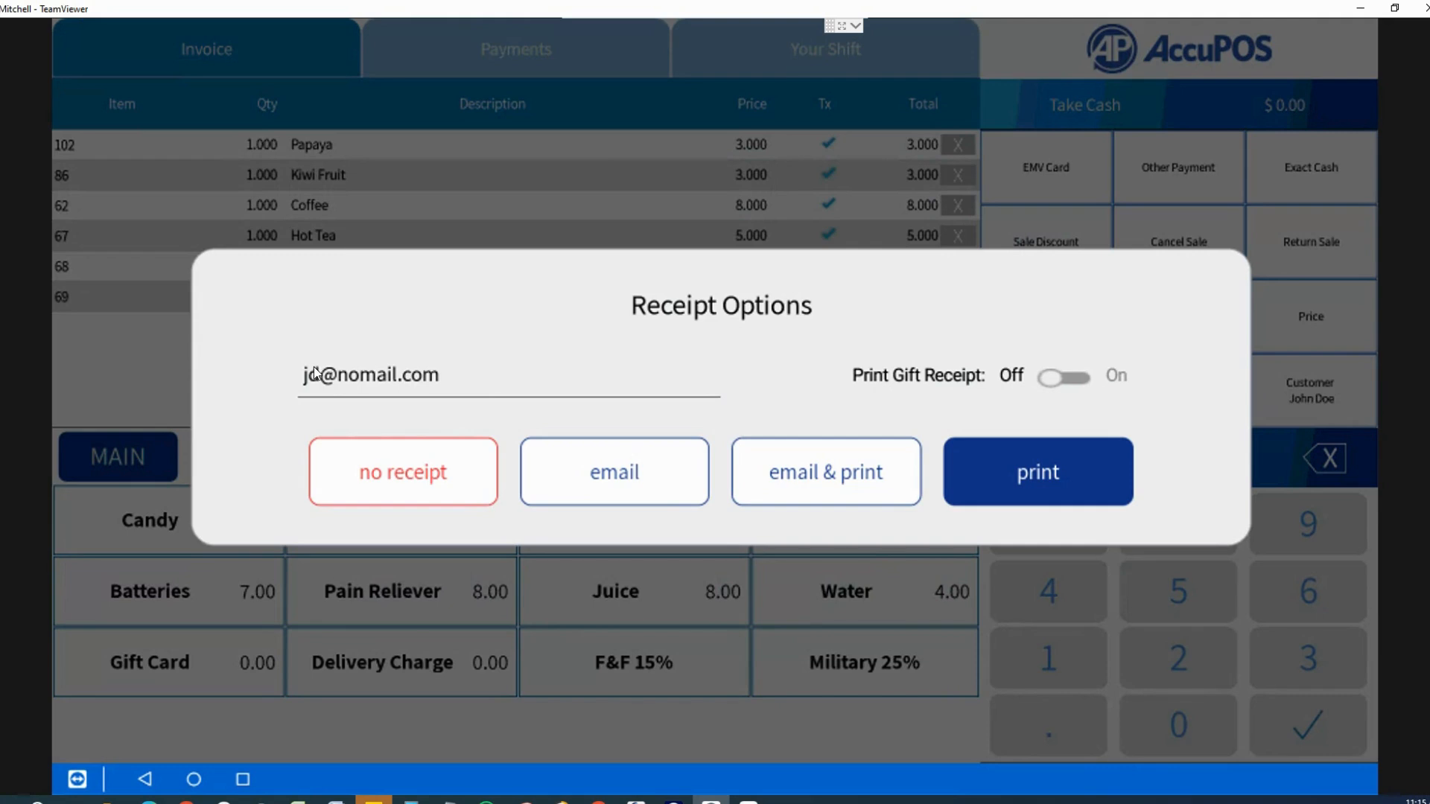
Step: Fill in the customer's e-mail address in Receipt Options and send the receipt by e-mail
click(475, 377)
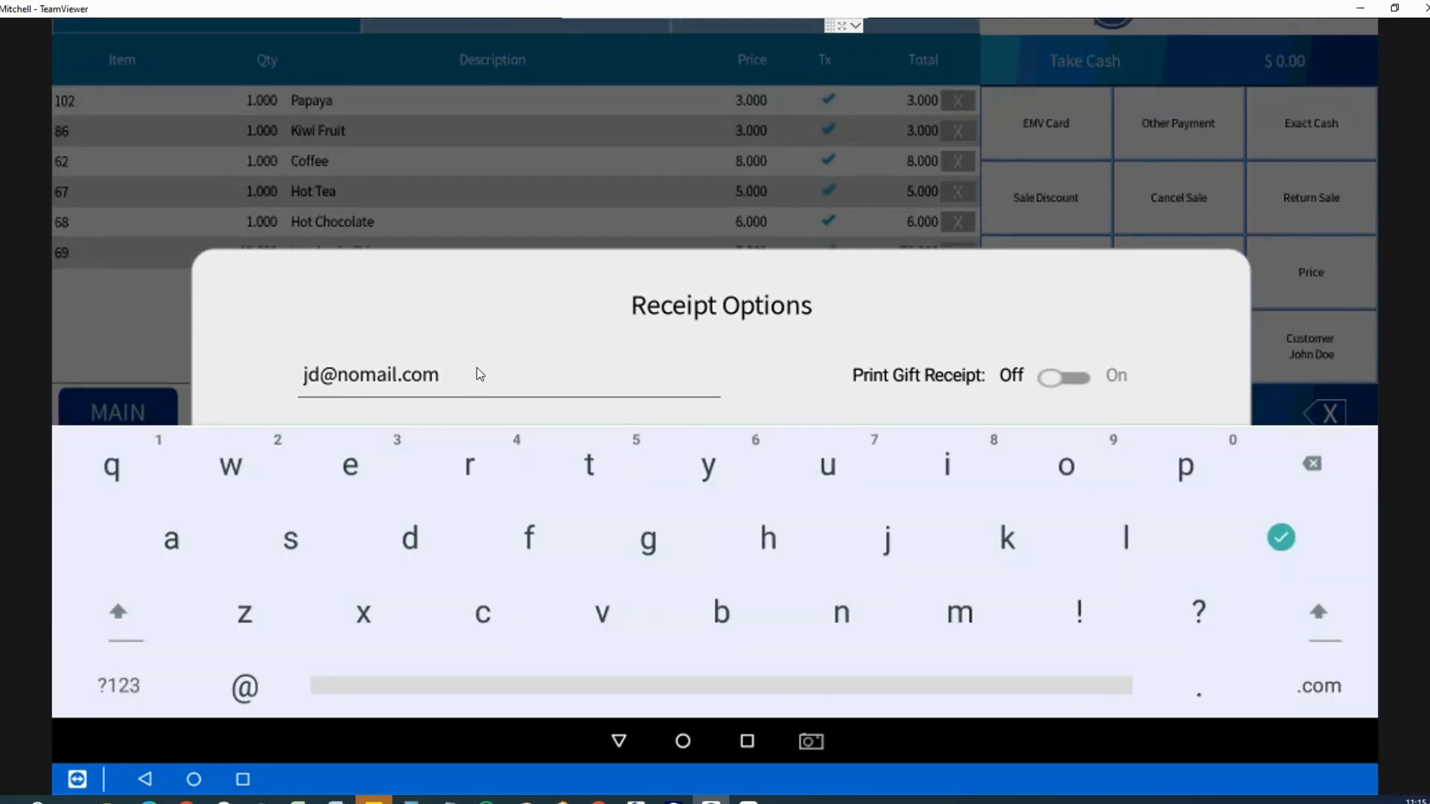
click(618, 741)
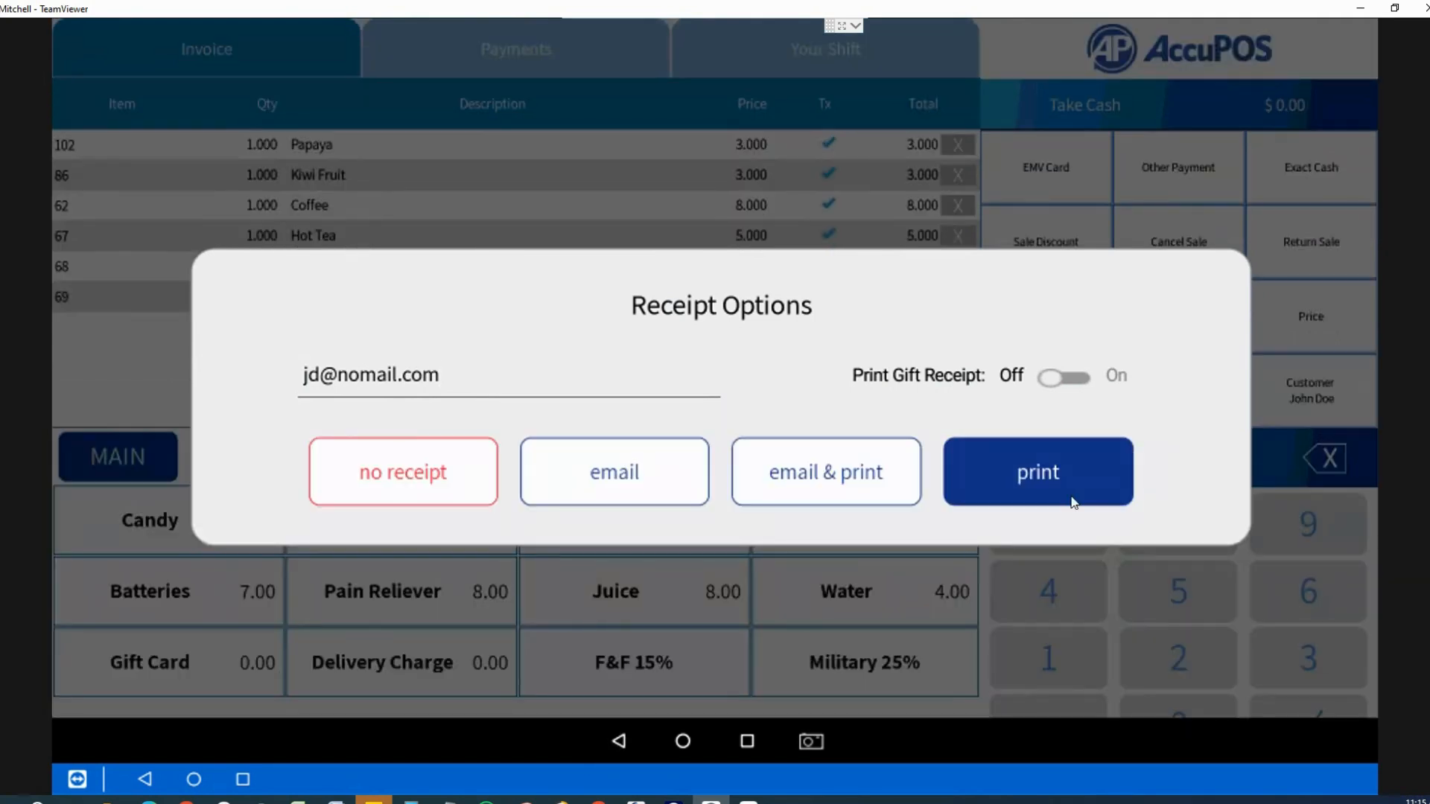
click(570, 499)
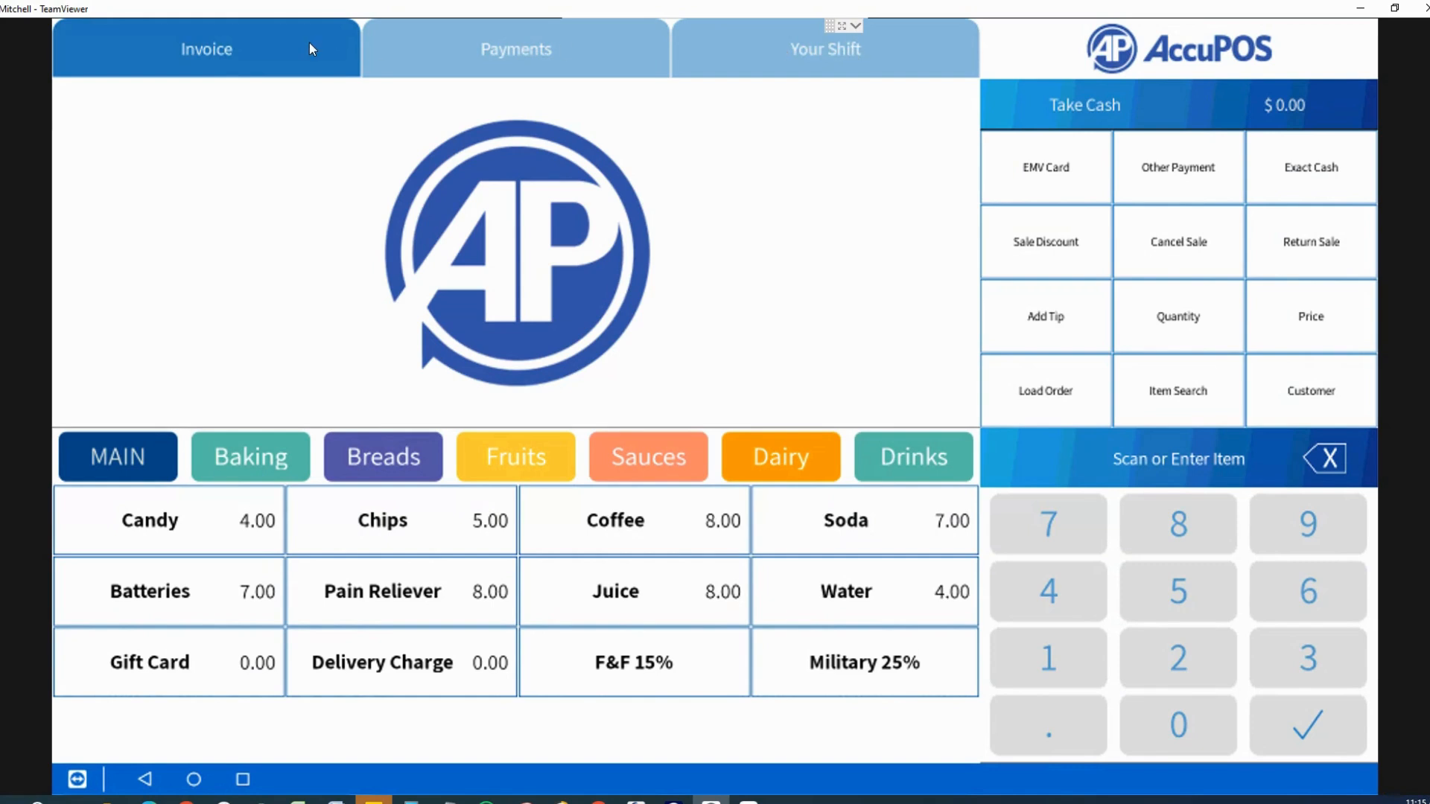
Step: View the employee Clock In/Out screen, then return to the AccuPOS register via Recents
click(821, 58)
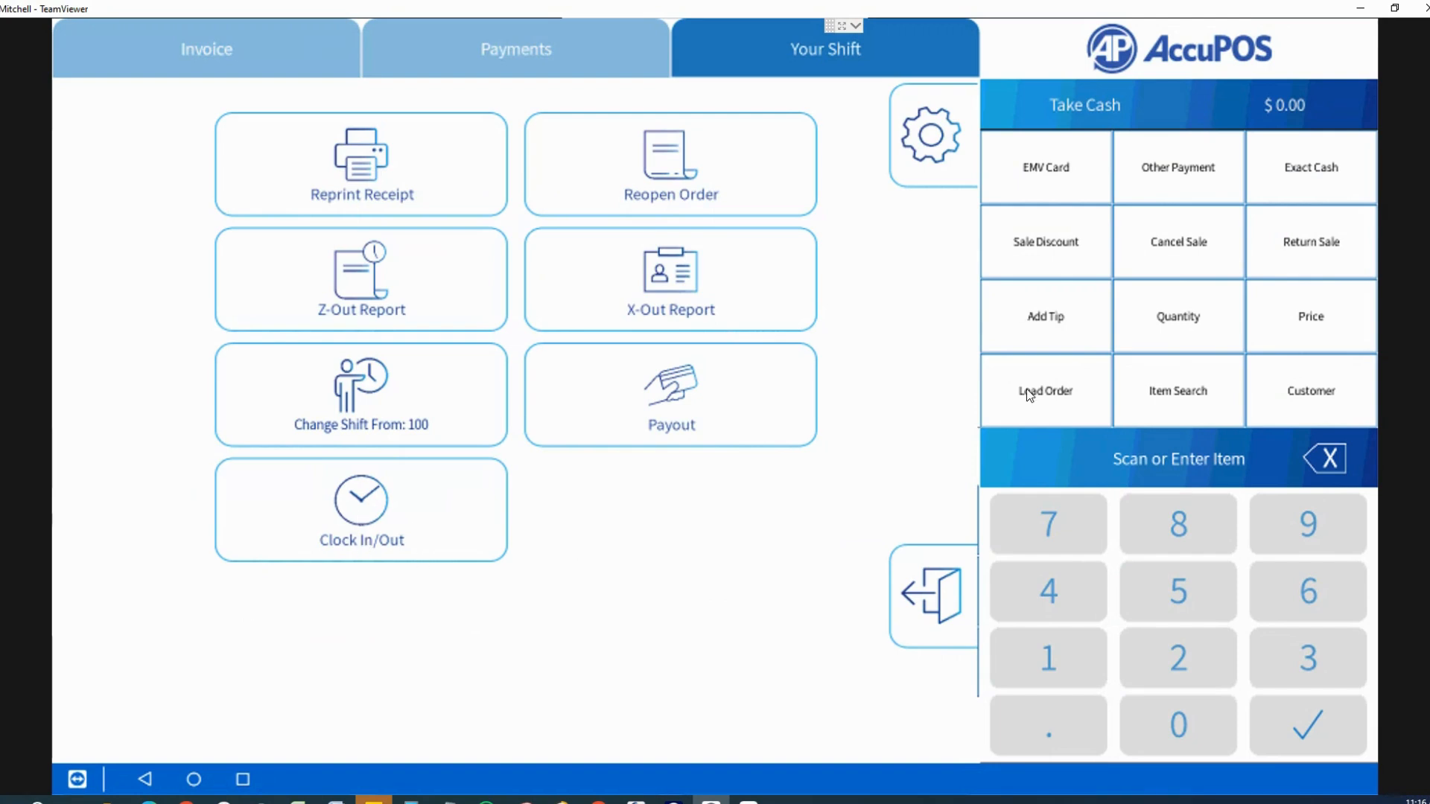
click(225, 474)
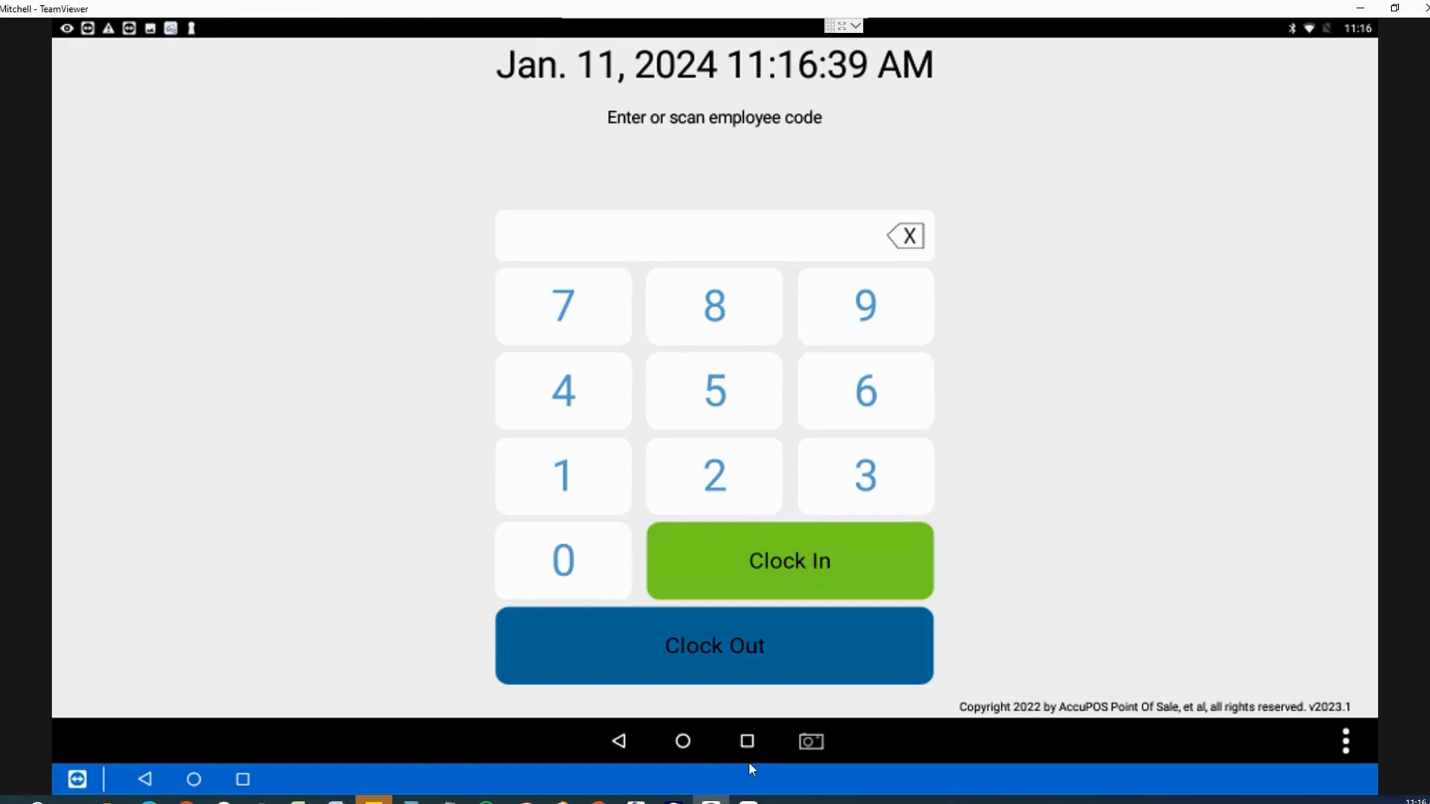
click(747, 740)
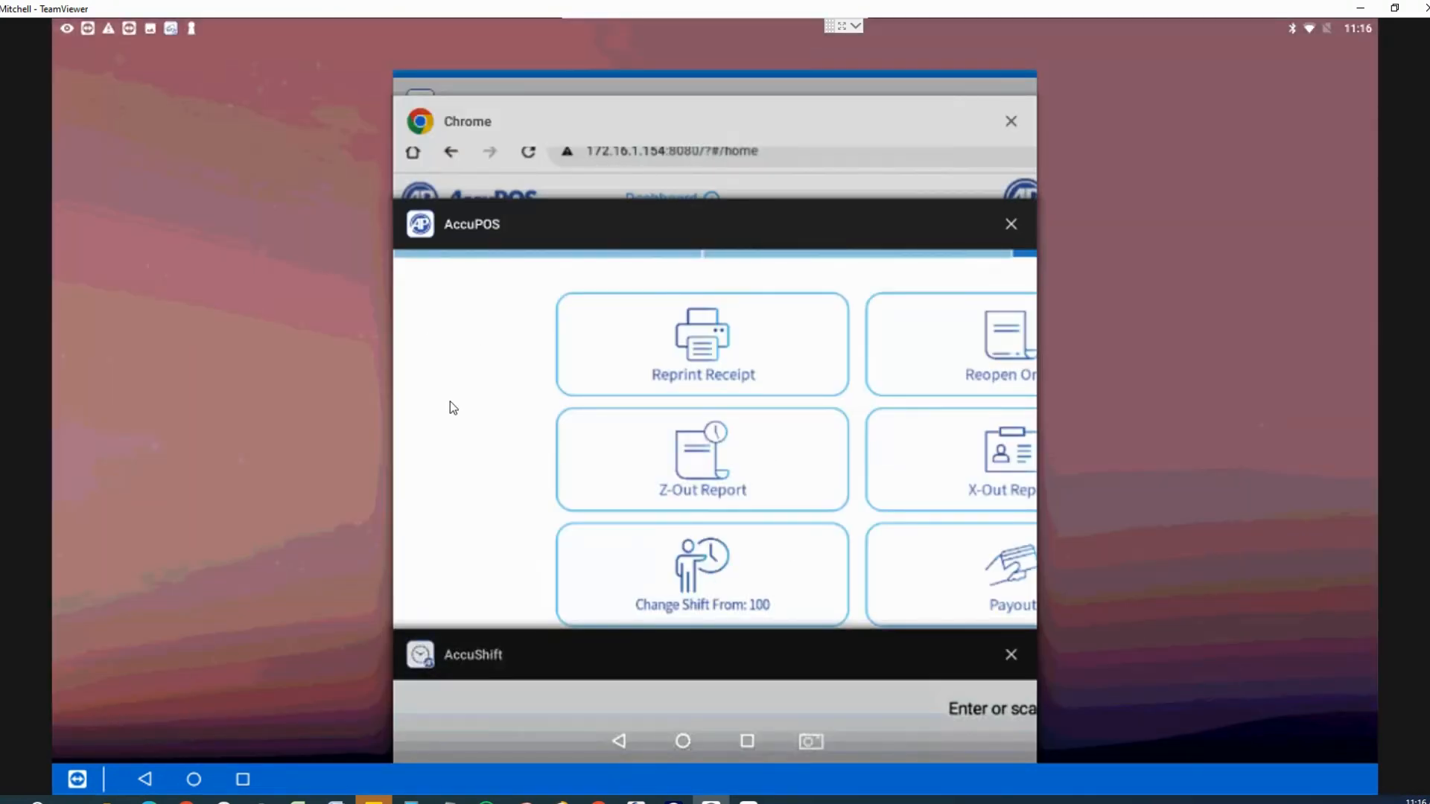
click(453, 407)
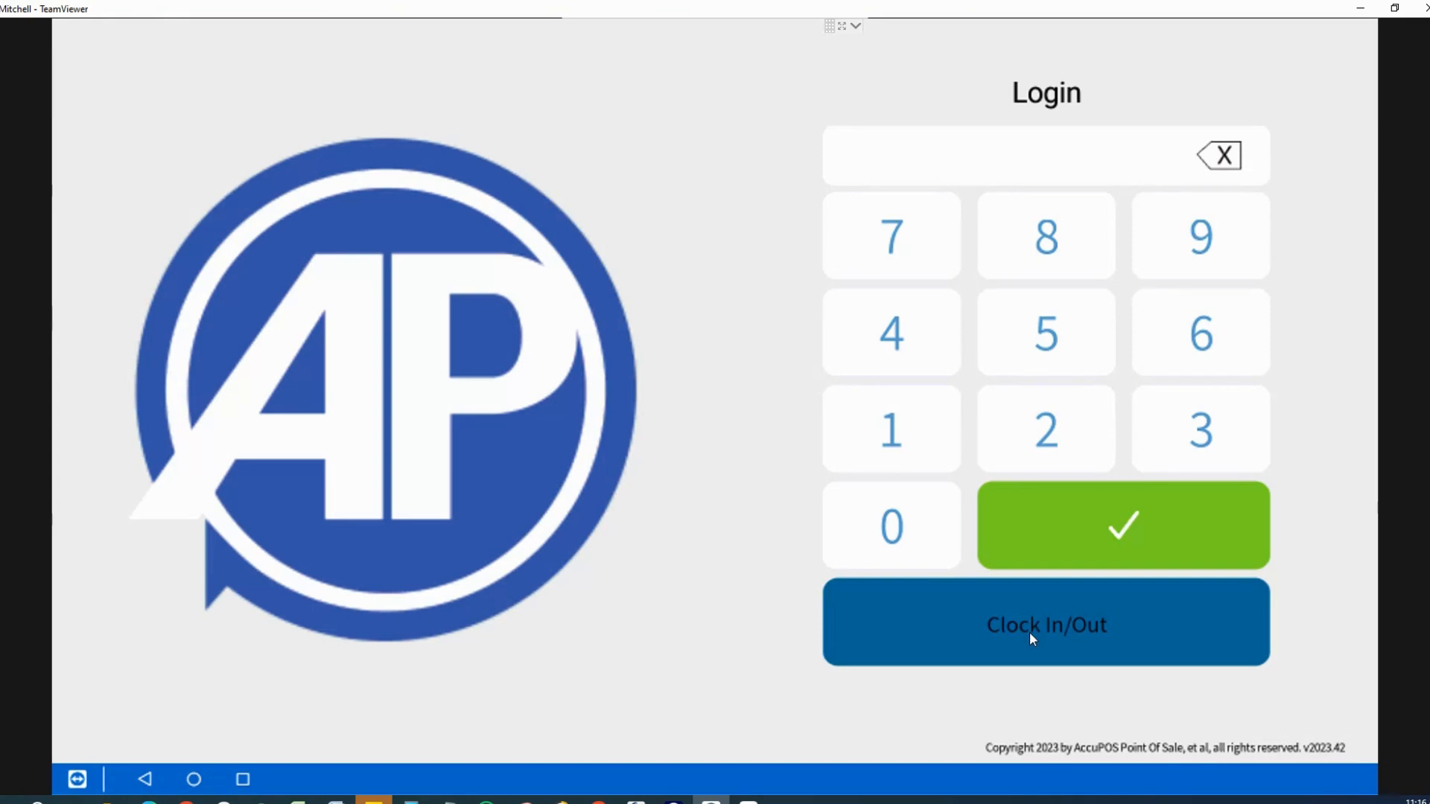
Step: Log back into the register with the PIN and bring up the AccuPOS Management dashboard
click(935, 356)
click(936, 356)
click(936, 356)
click(936, 356)
click(1108, 523)
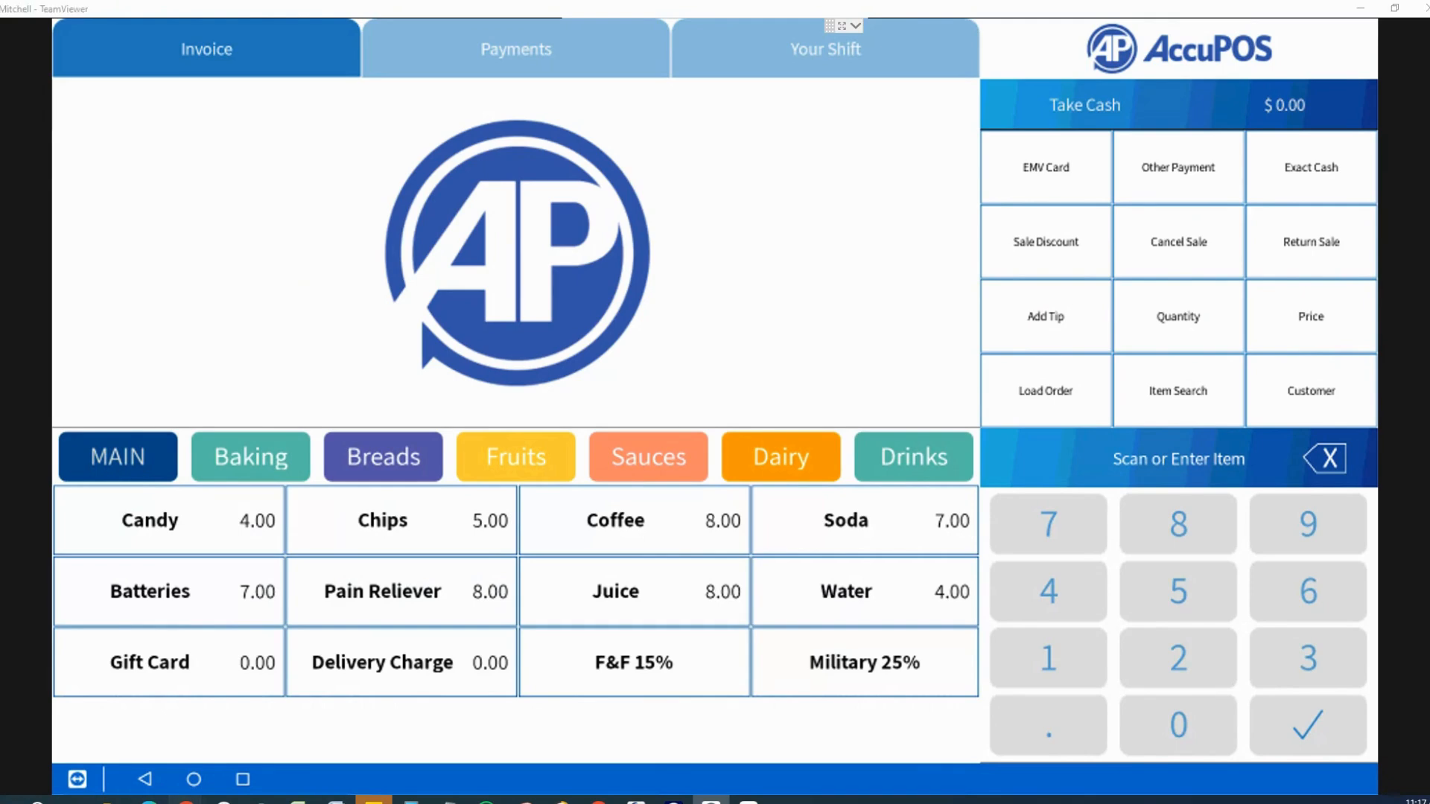
mouse_move(186, 801)
click(221, 744)
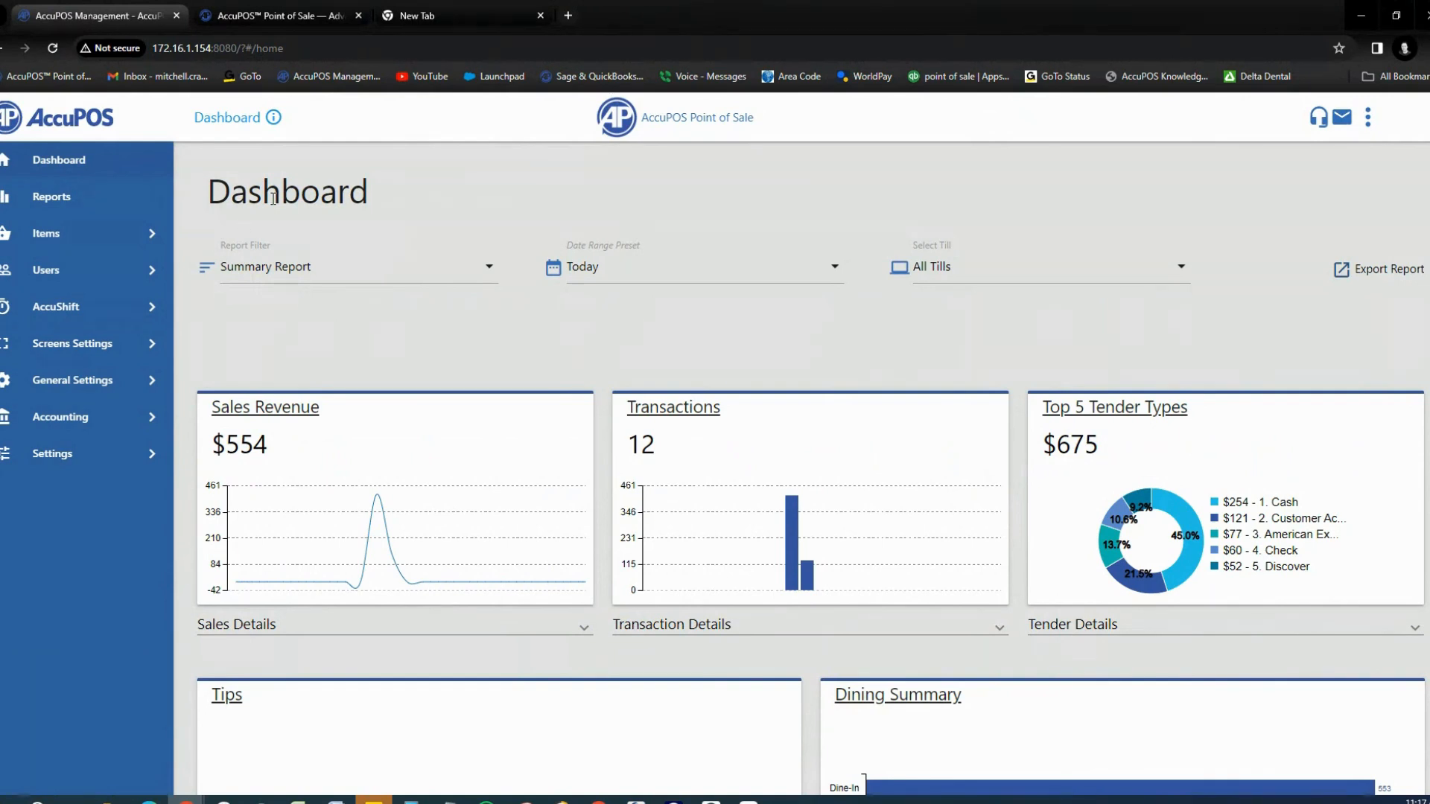
Step: Reload AccuPOS Management and sign back in so the dashboard shows $656 revenue across 13 transactions
click(53, 48)
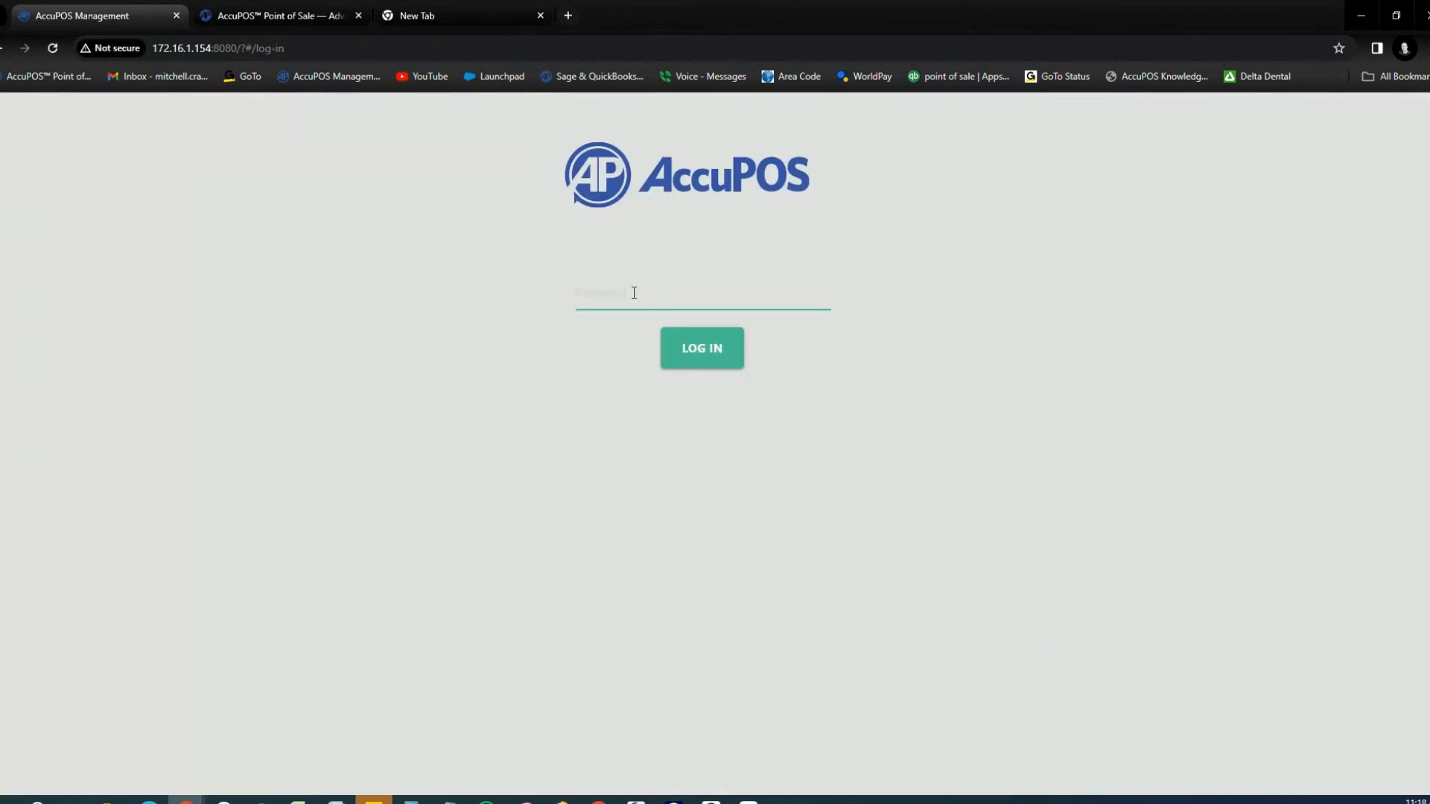
text(••••••••••)
key(Return)
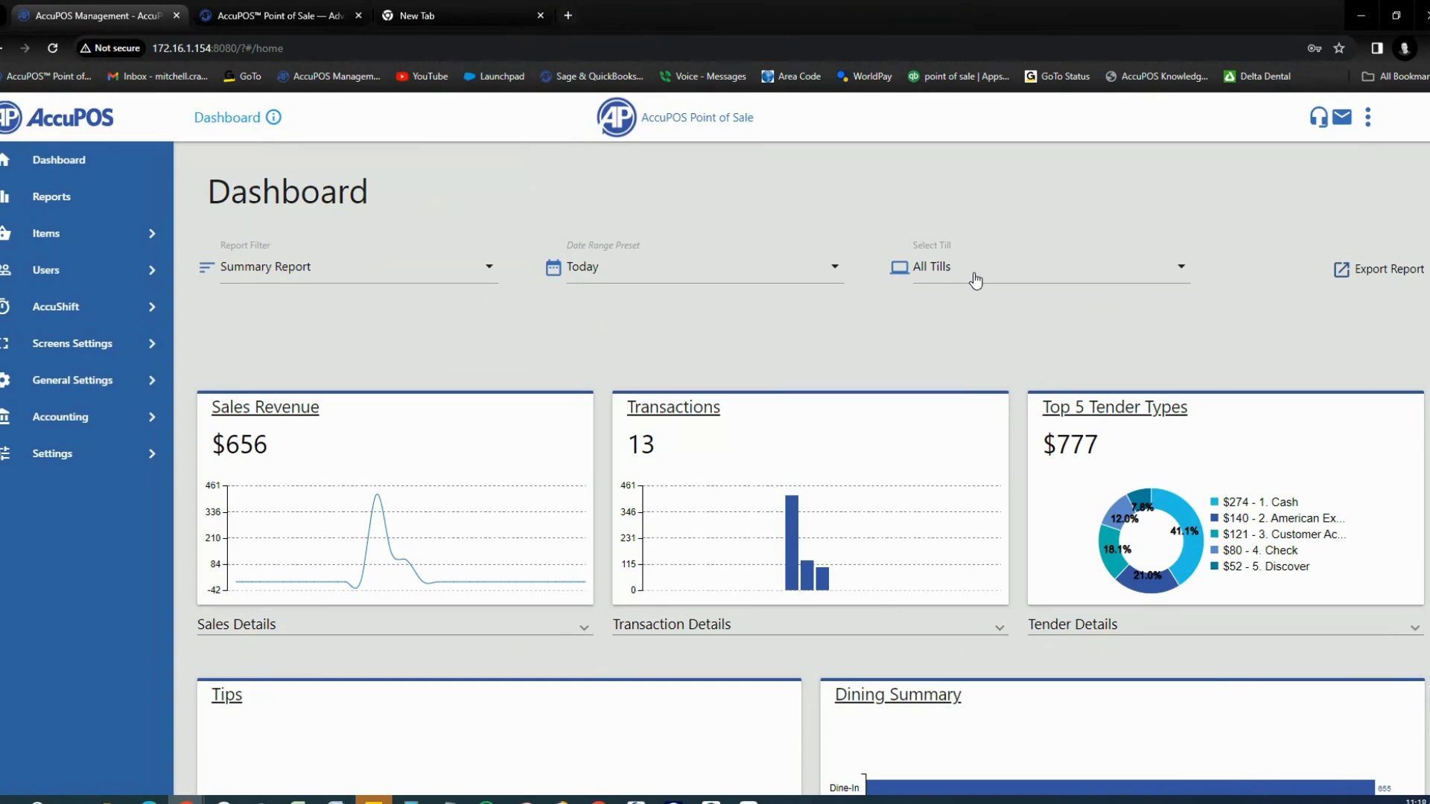
click(154, 47)
drag(154, 48, 284, 48)
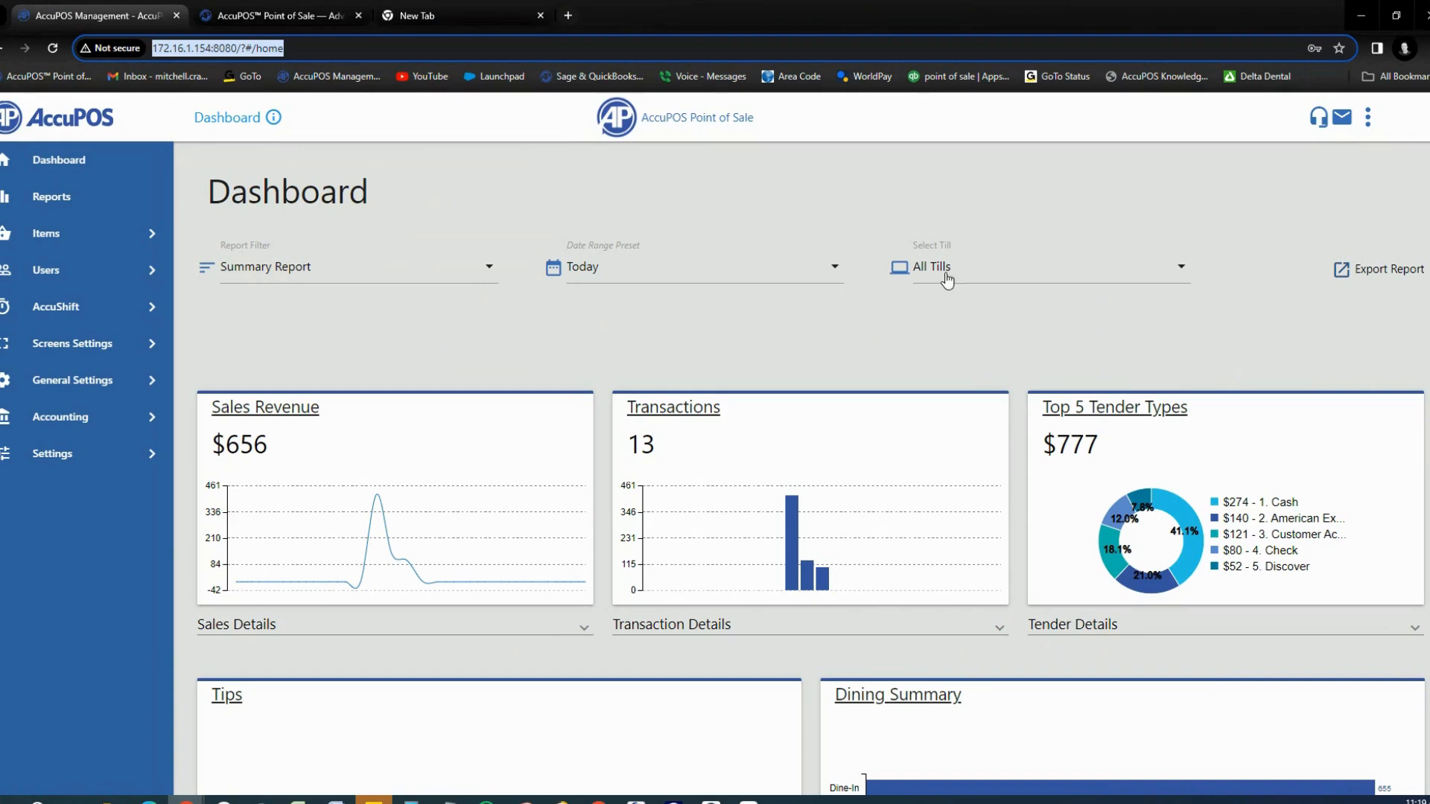
Step: Check the dashboard's date presets, keep the Summary Report type, and expand the sales details breakdown
click(835, 274)
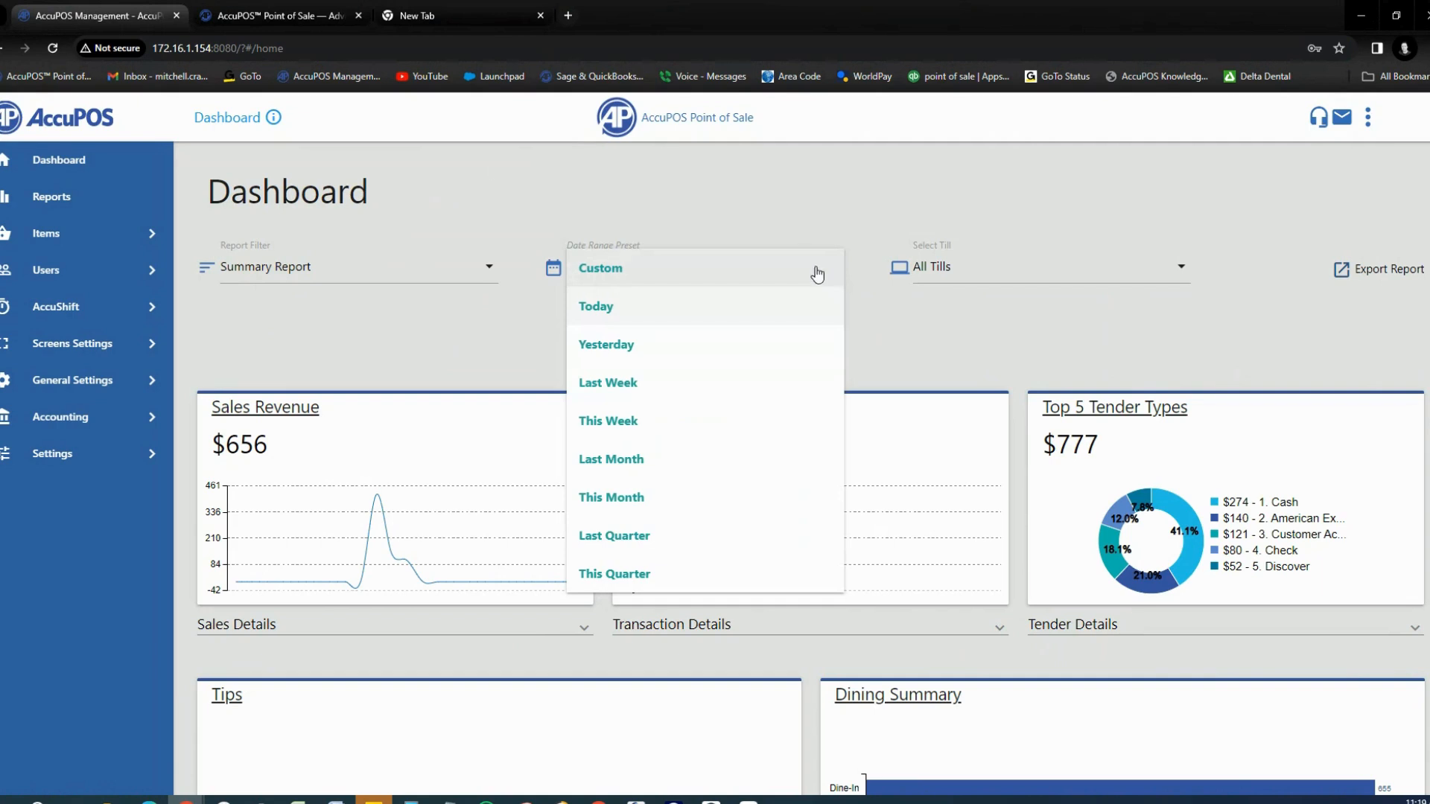
click(435, 281)
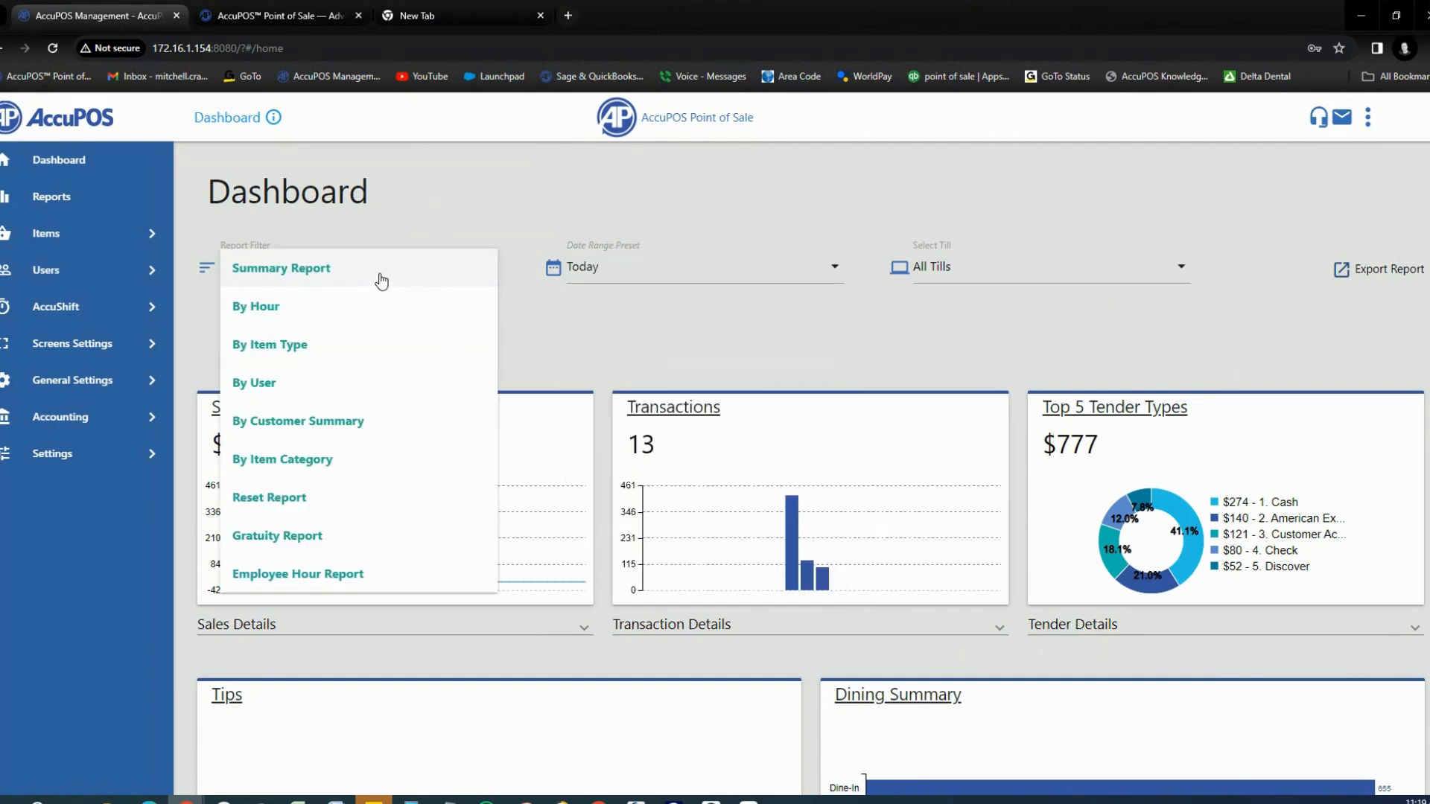
click(534, 323)
scroll(534, 324, down, 3)
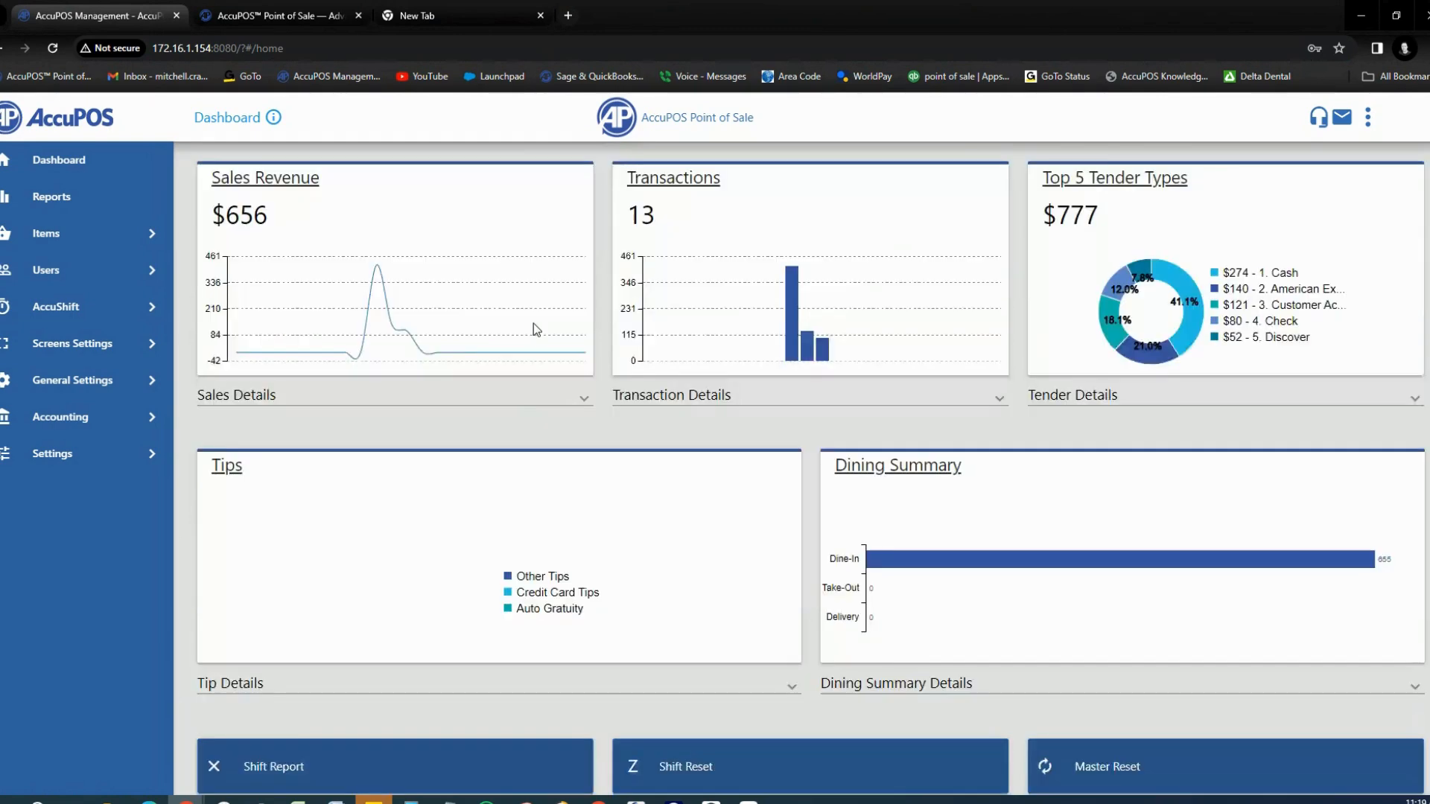
click(581, 376)
scroll(873, 271, down, 2)
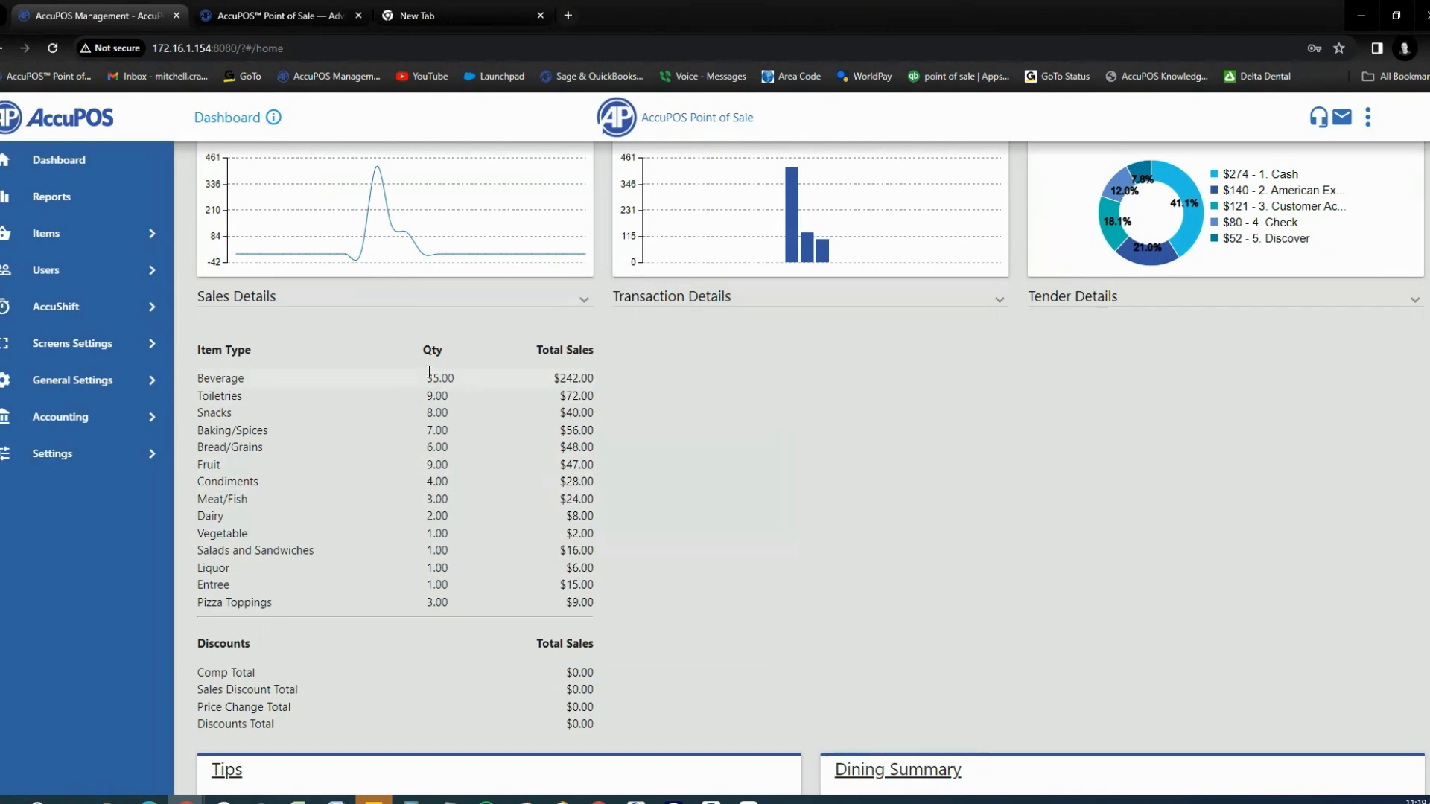
scroll(439, 425, down, 1)
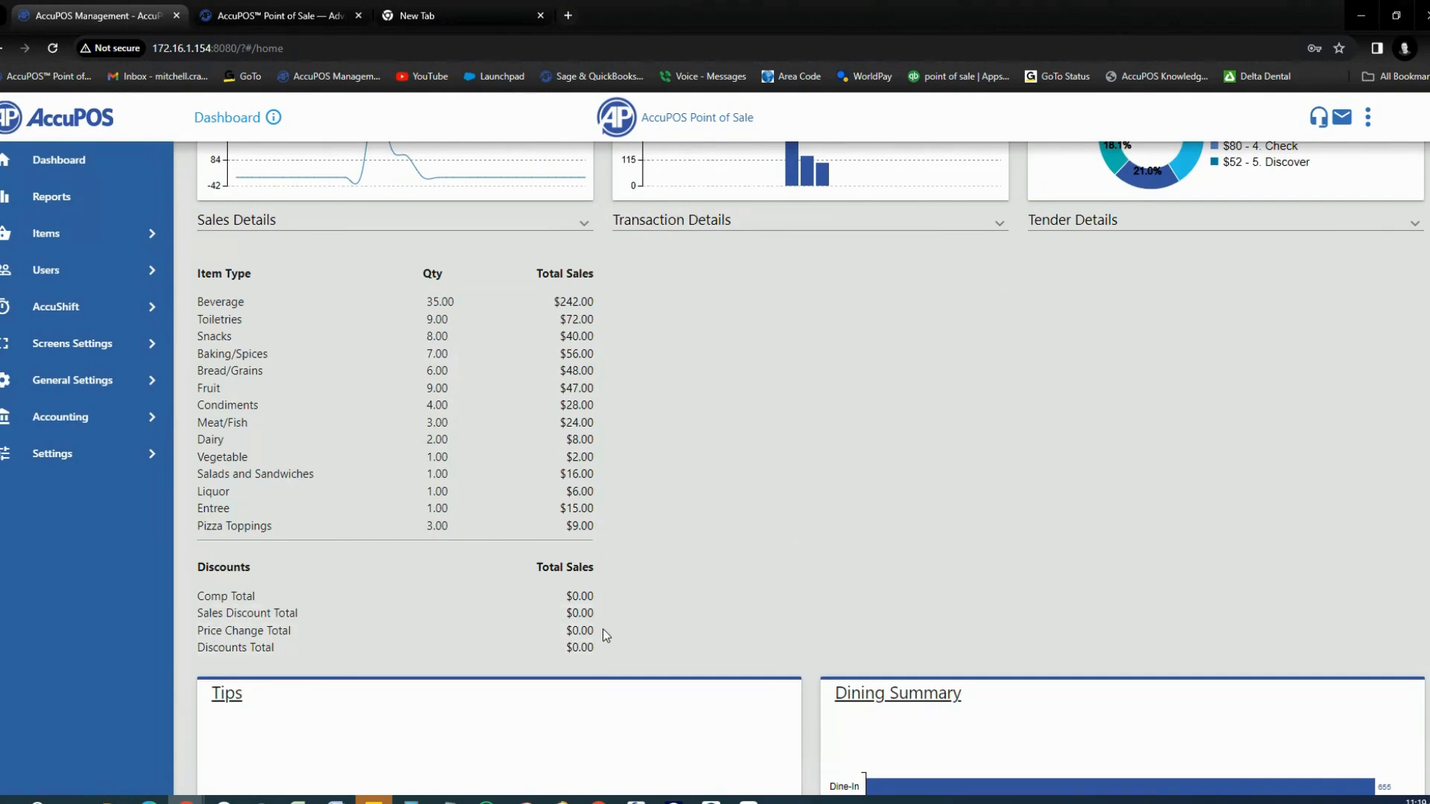
Step: Expand Transaction Details and Tender Details, review them, then go to the Reports page
click(995, 222)
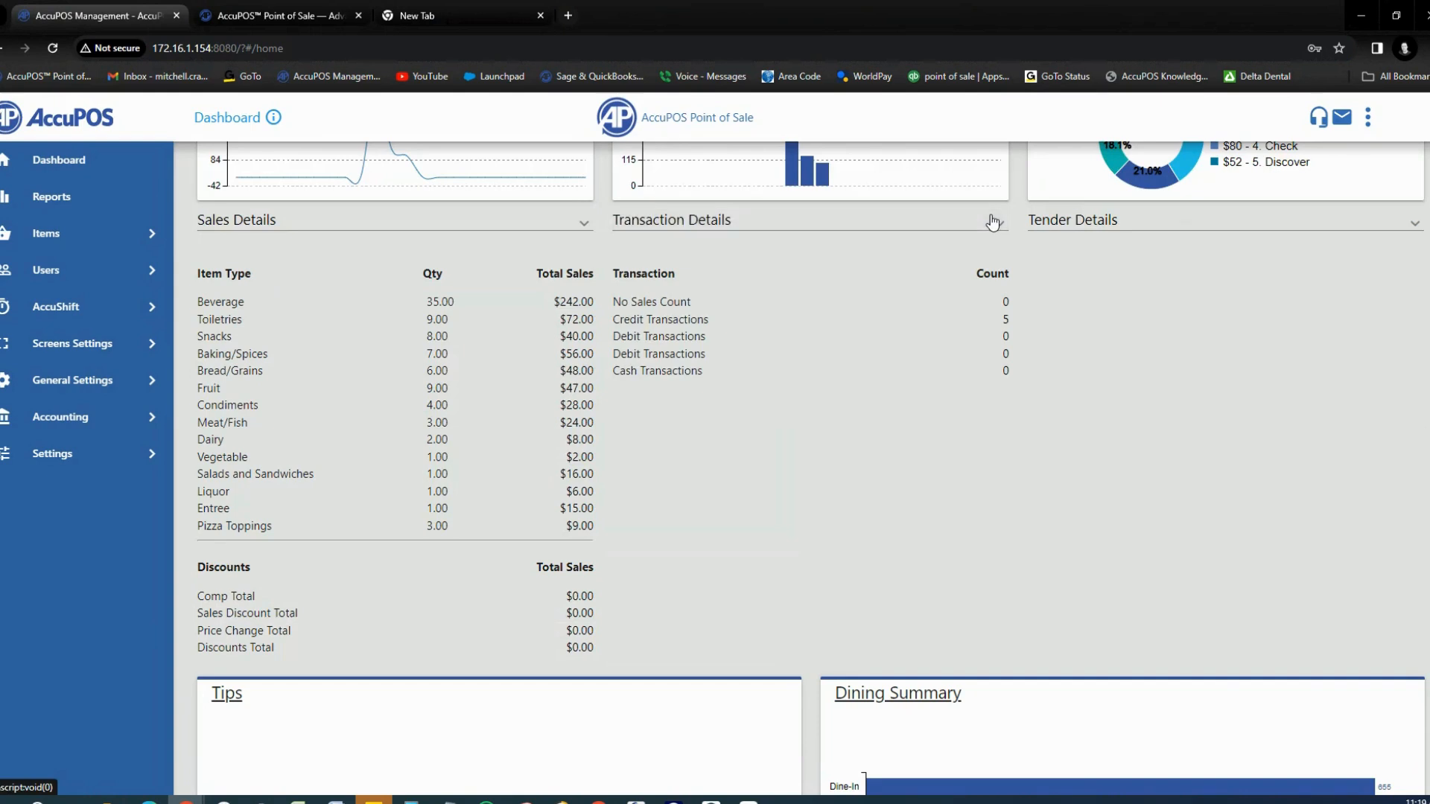
click(1413, 222)
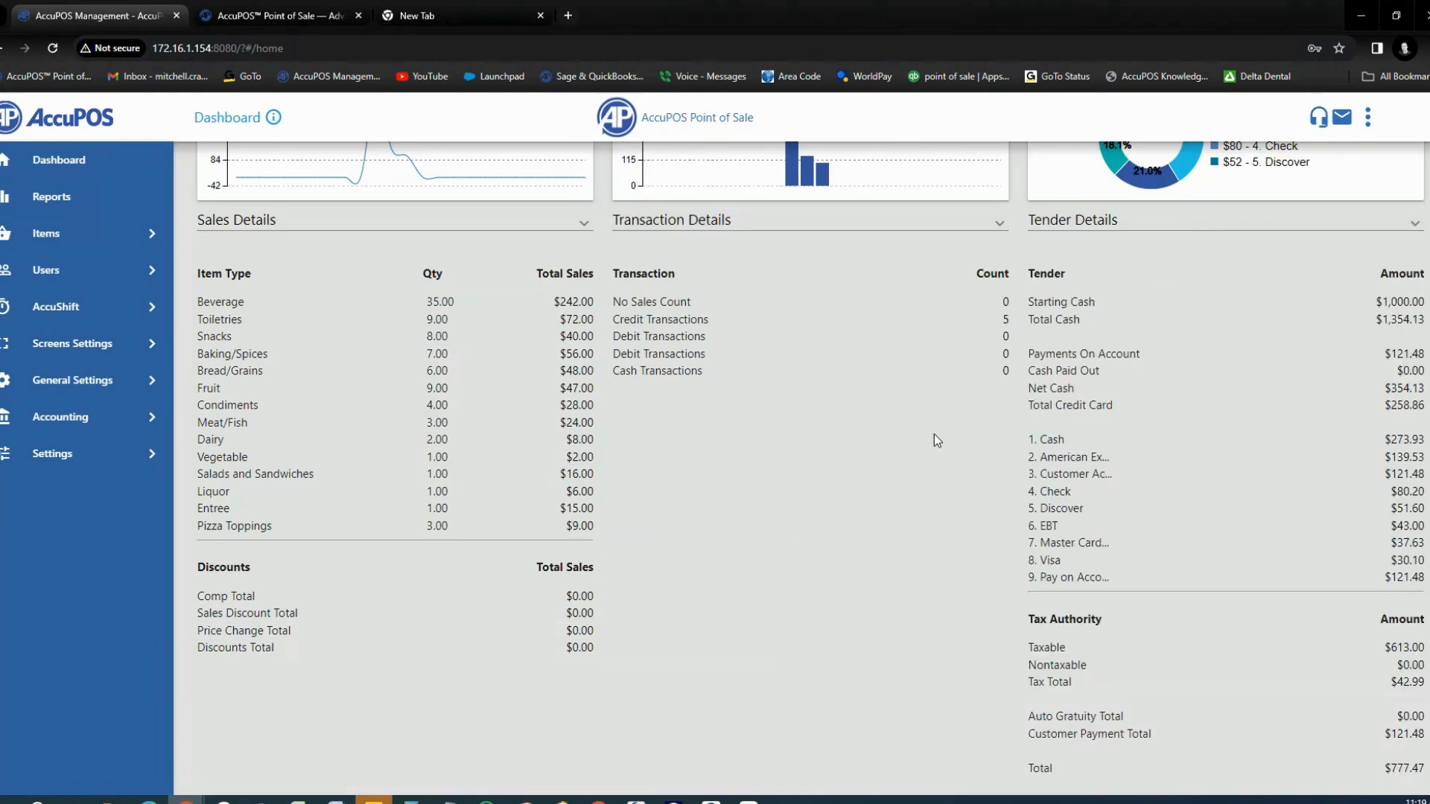
scroll(934, 436, down, 5)
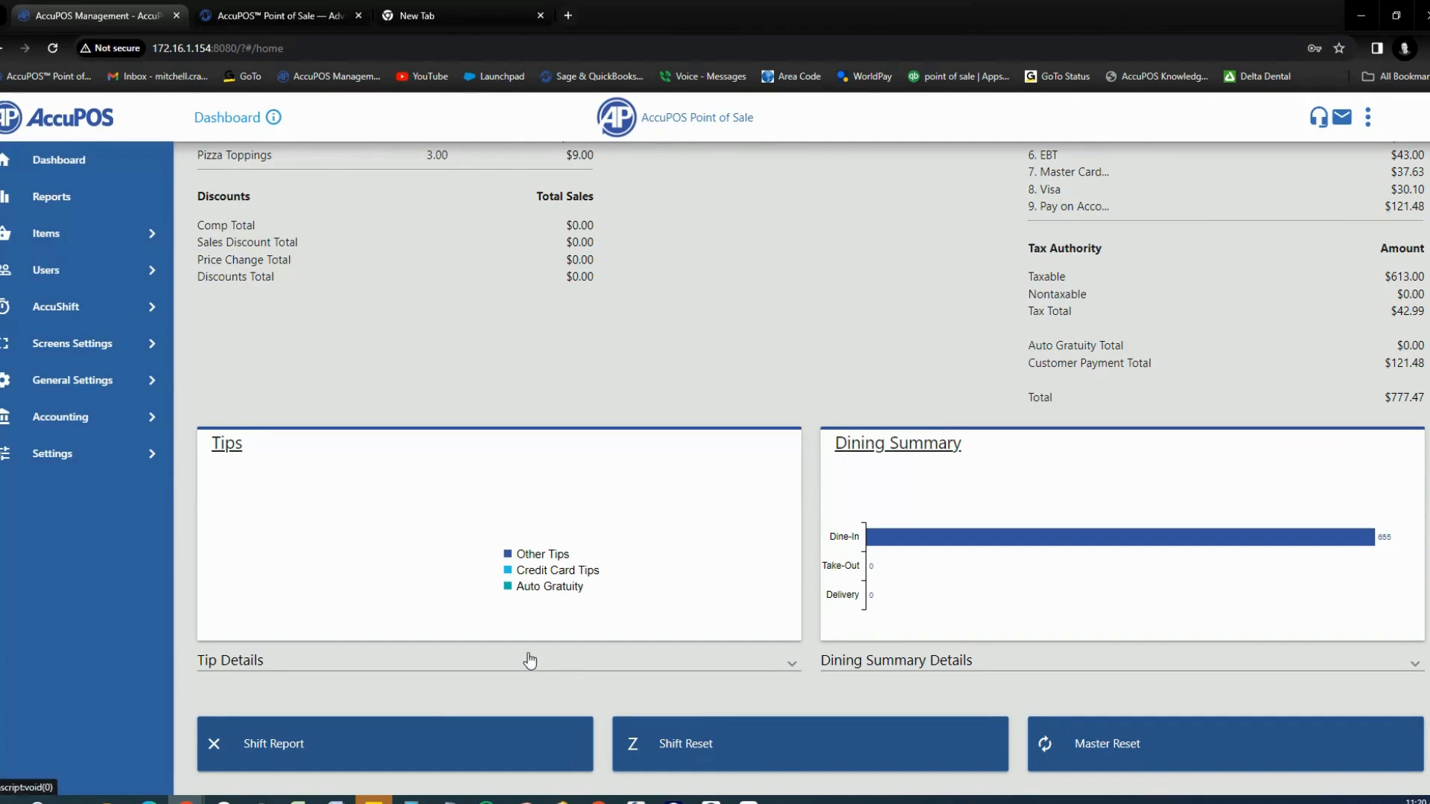
scroll(395, 466, up, 4)
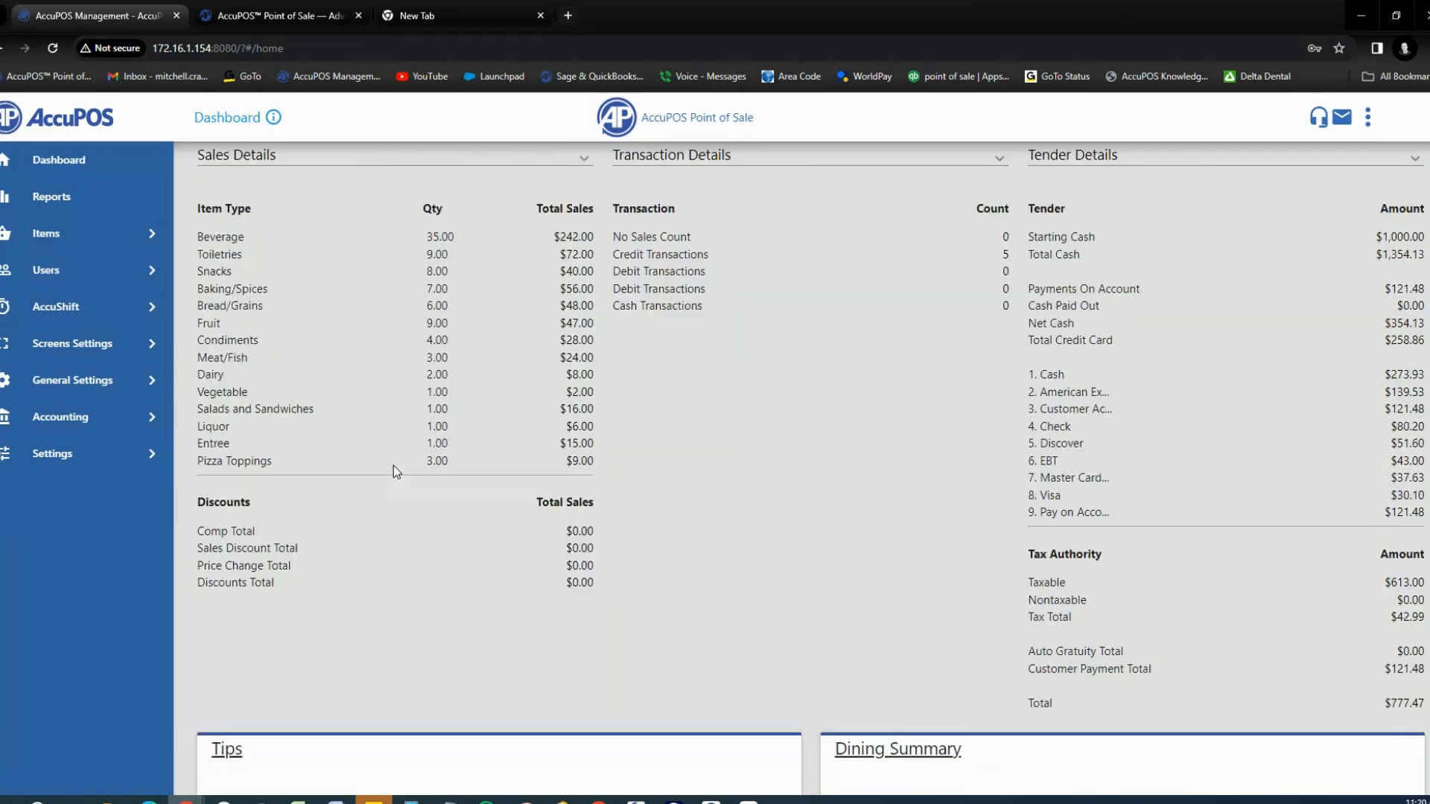
scroll(394, 467, up, 5)
click(51, 200)
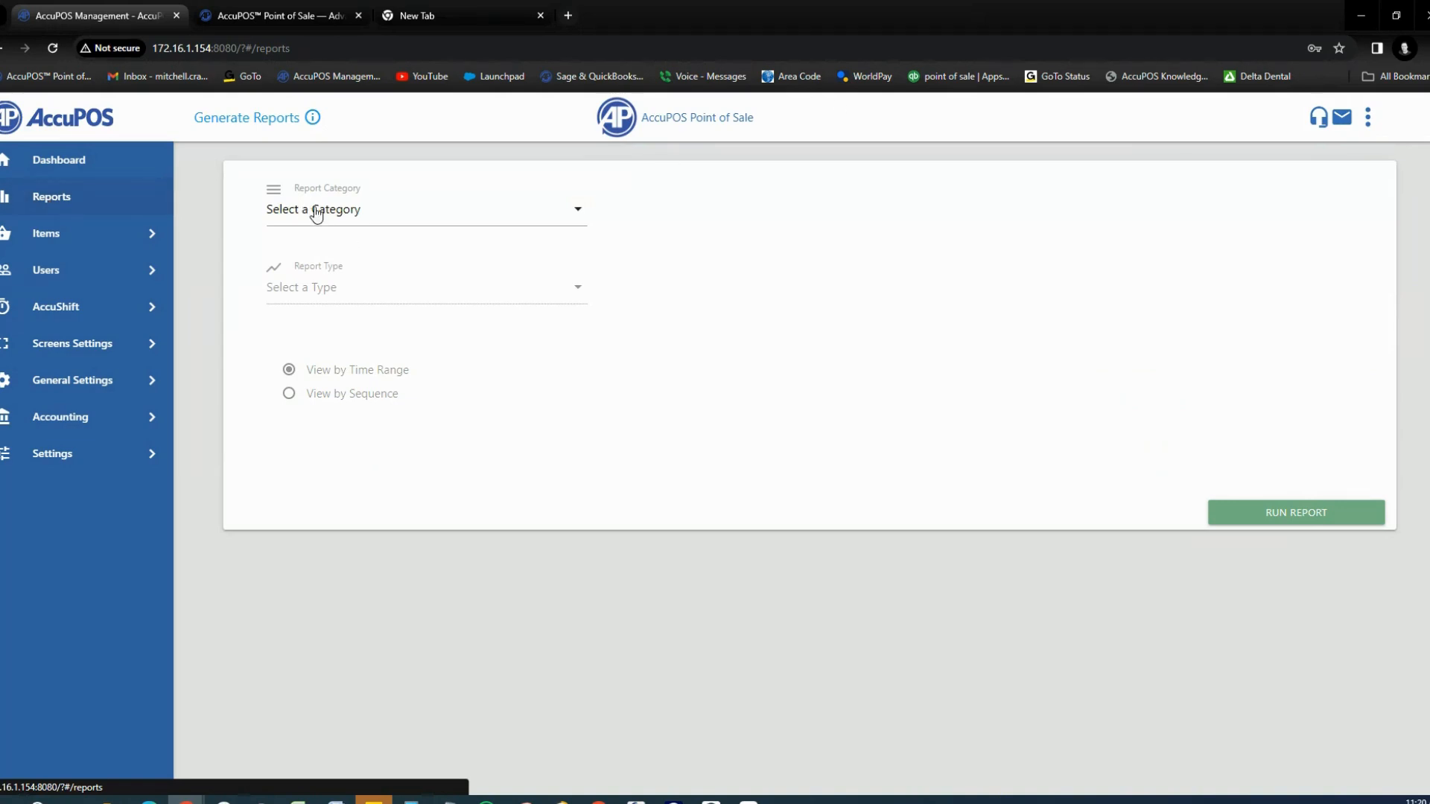
Step: Set the report category to General Reports and the report type to Z-Out Summary Report
click(567, 216)
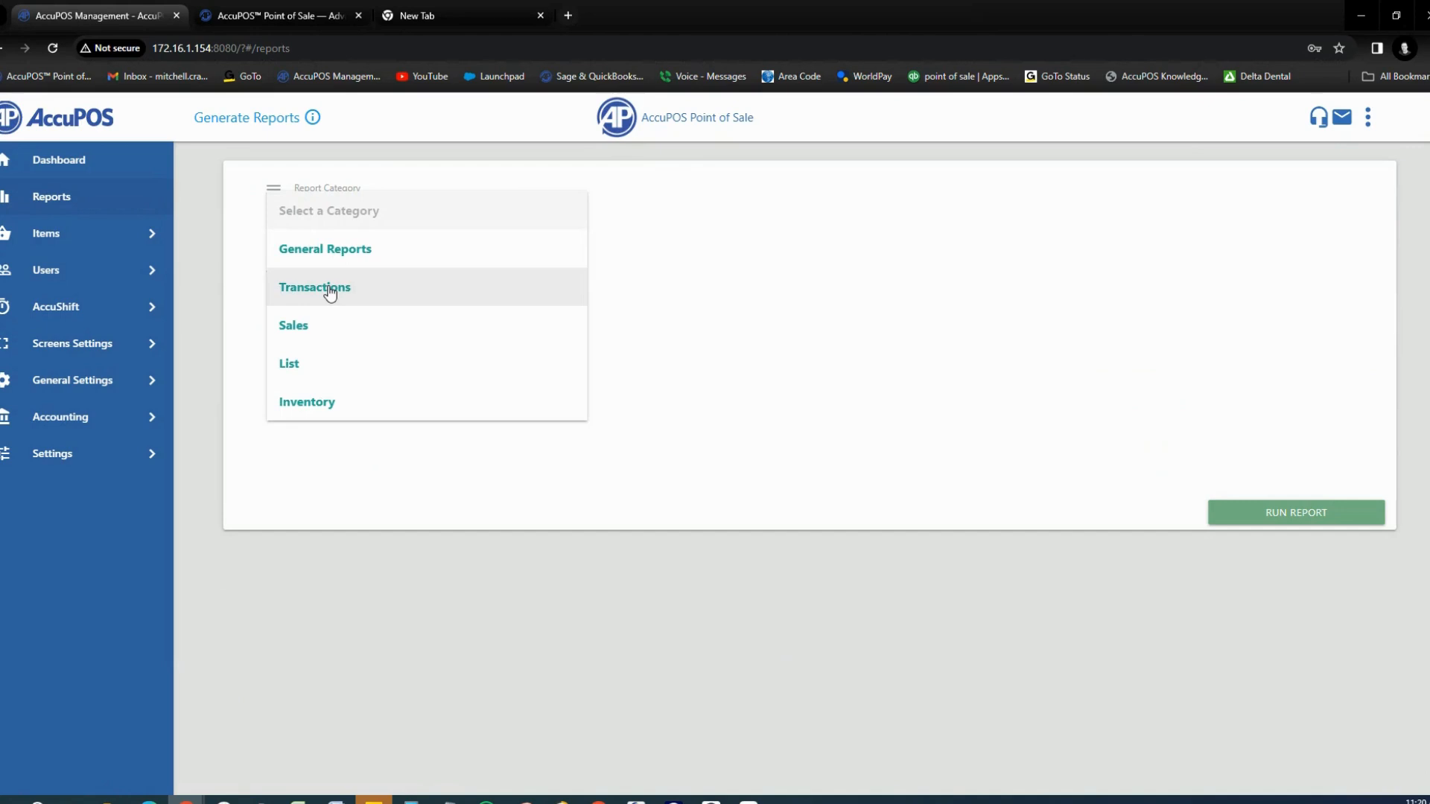
click(390, 247)
click(551, 288)
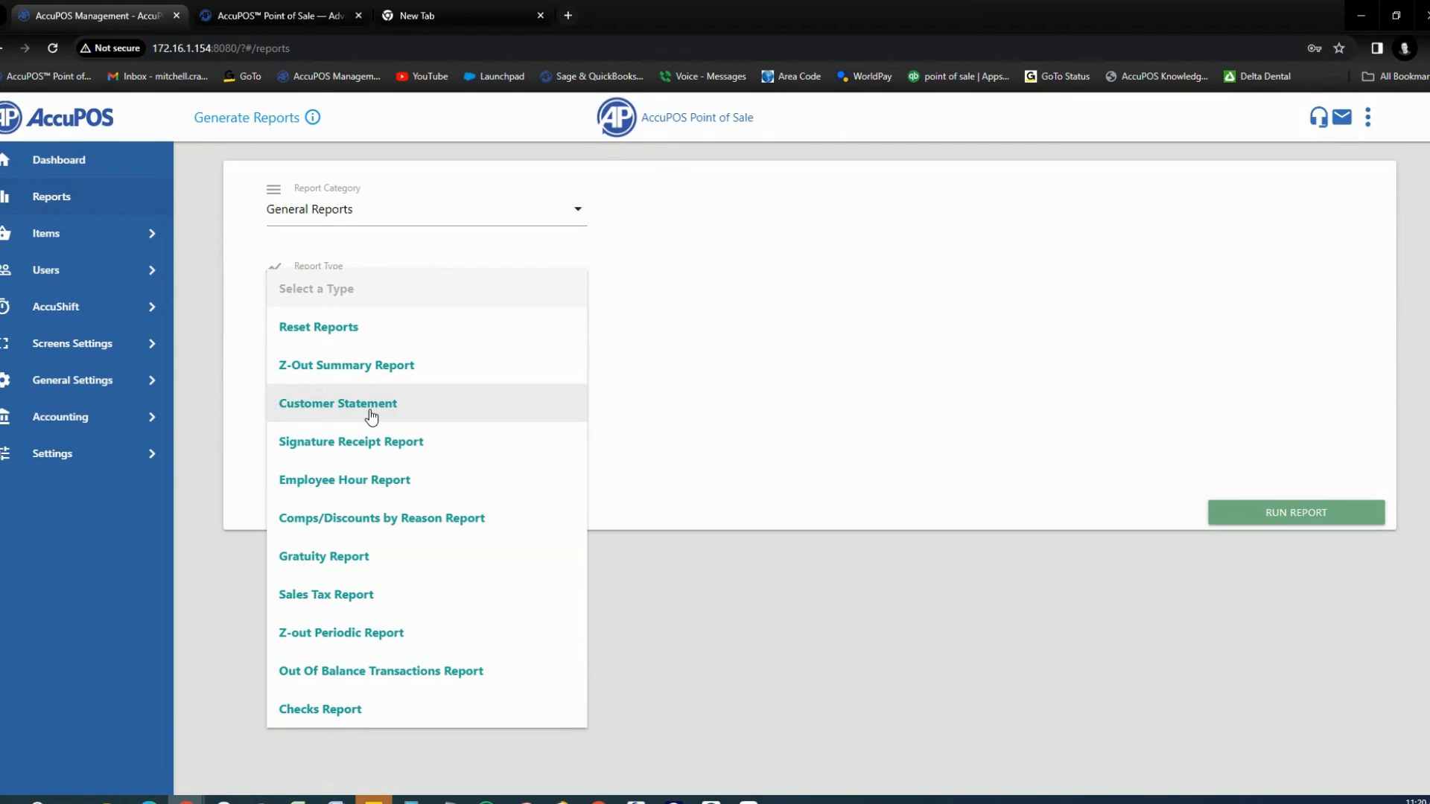
click(323, 380)
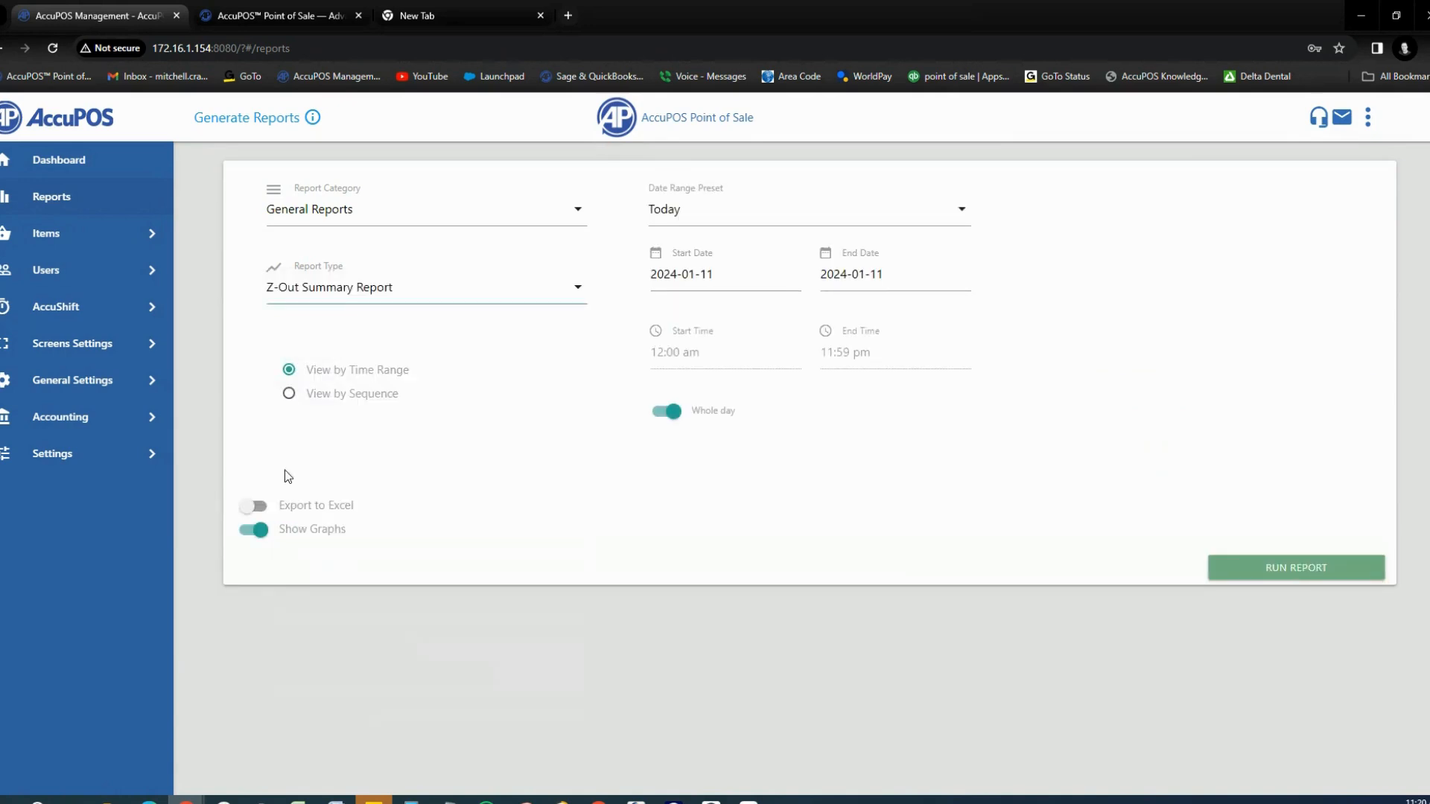
Step: Leave the date range at 2024-01-11 for the whole day and run the report
click(968, 210)
click(1095, 328)
click(748, 268)
click(909, 414)
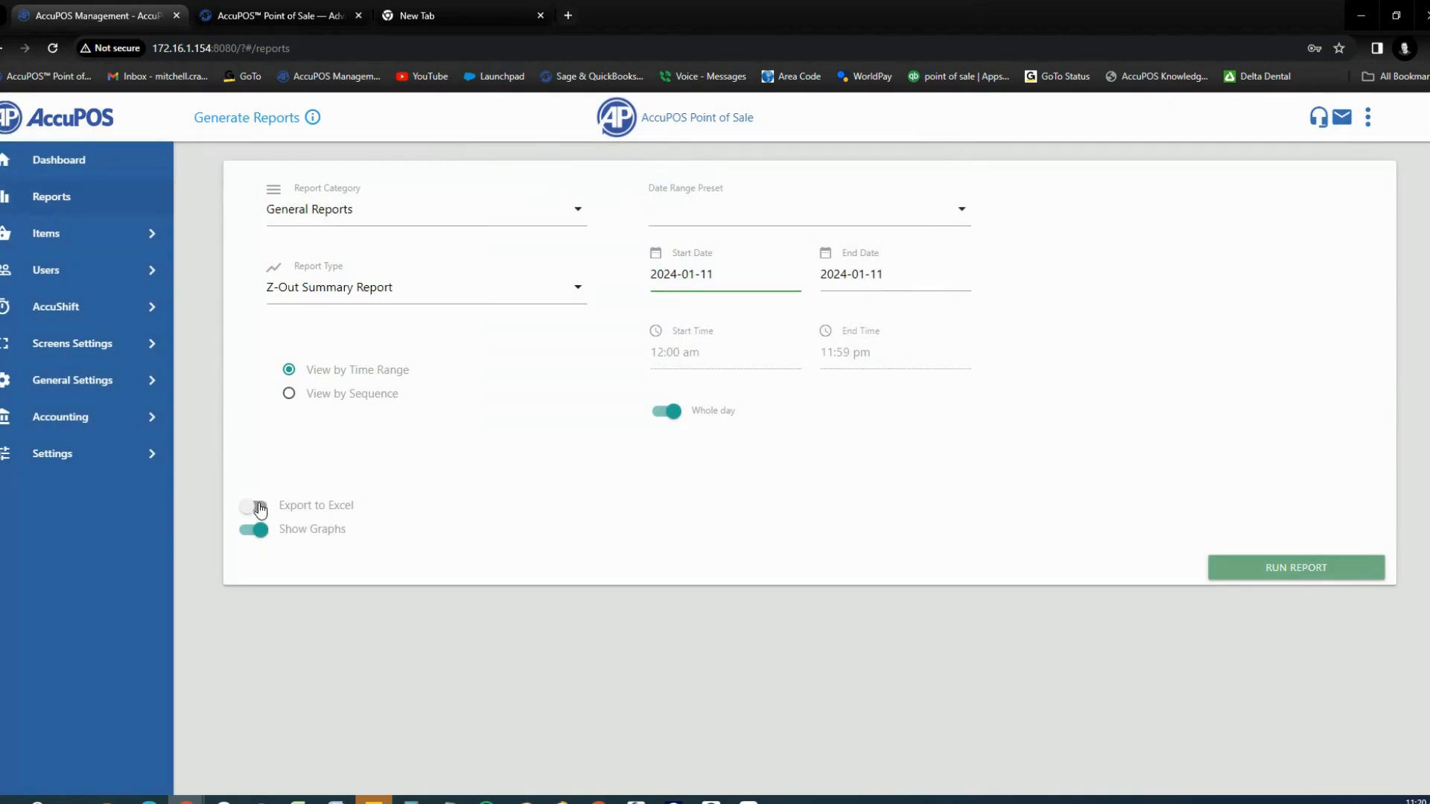
click(1296, 578)
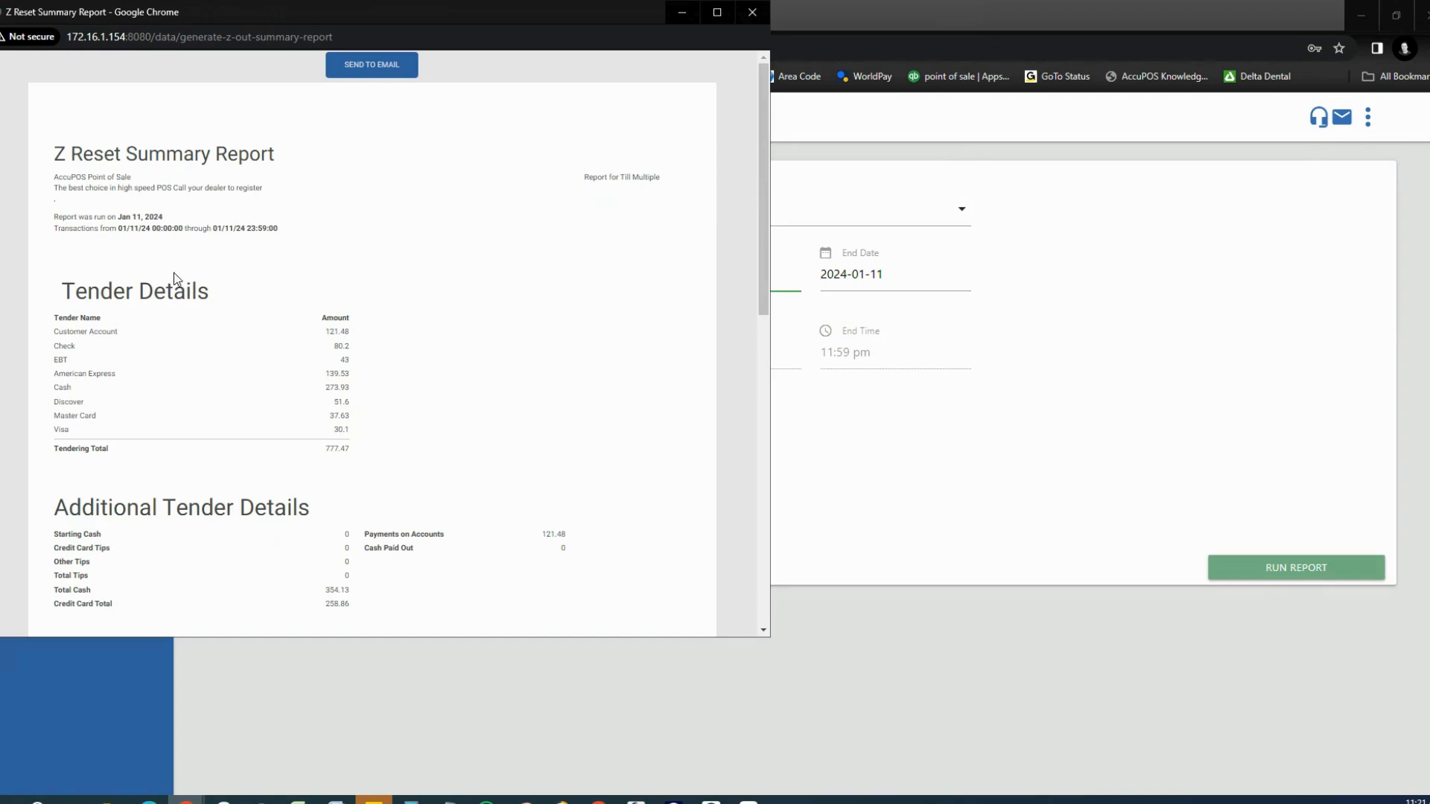
Step: Review the Z Reset Summary Report (tendering total 777.47), cancel e-mailing it, and close it
scroll(408, 317, down, 1)
scroll(408, 317, down, 5)
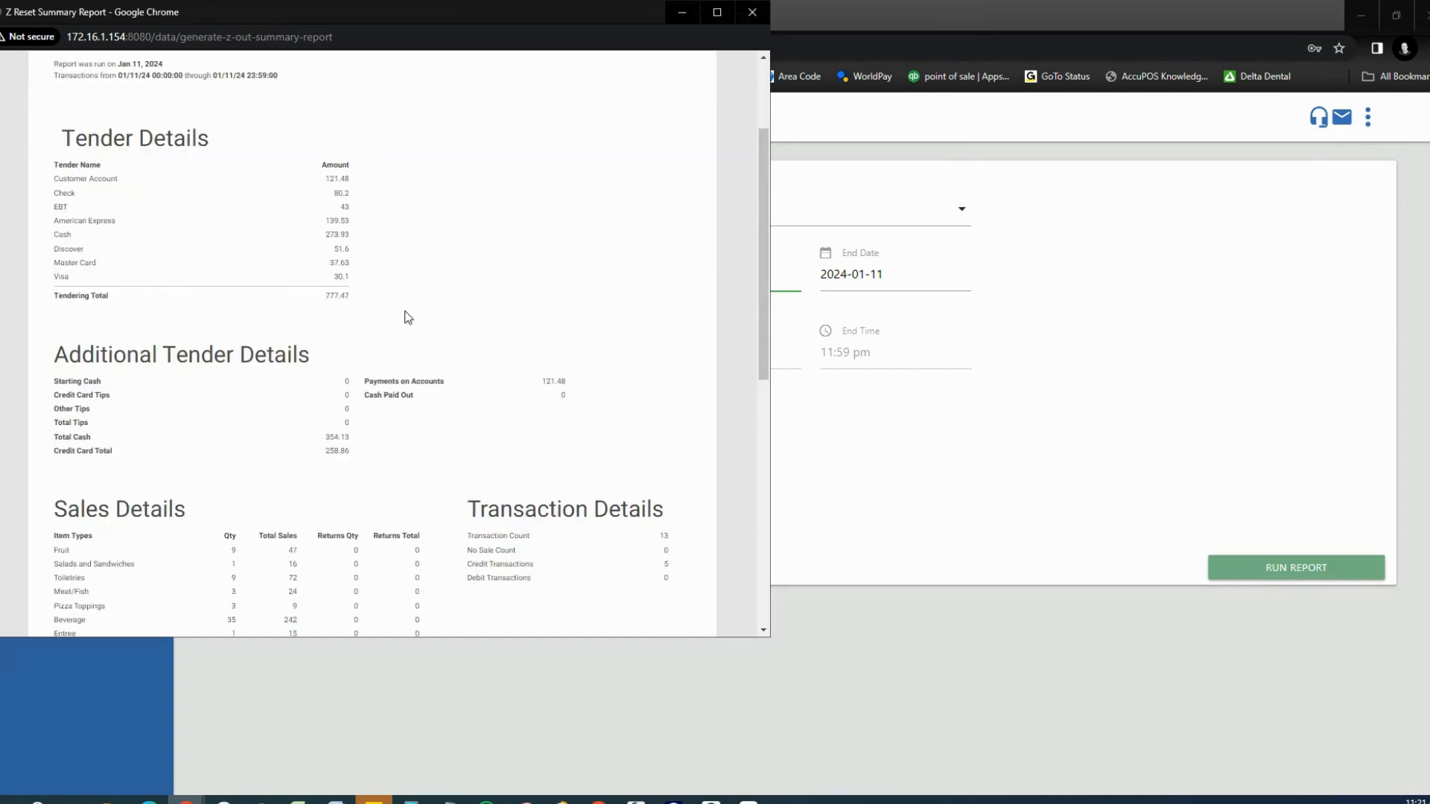
scroll(408, 317, up, 6)
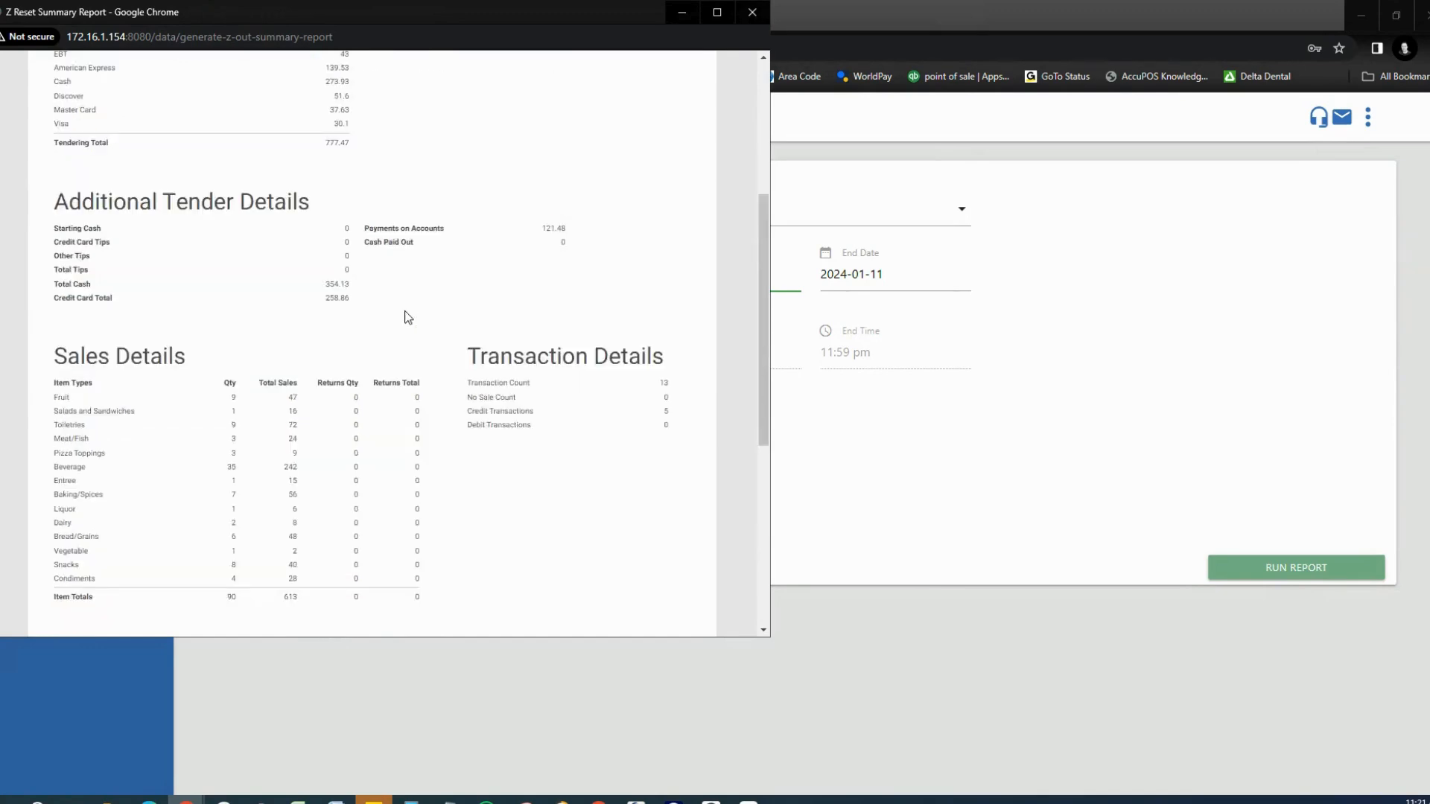
click(359, 70)
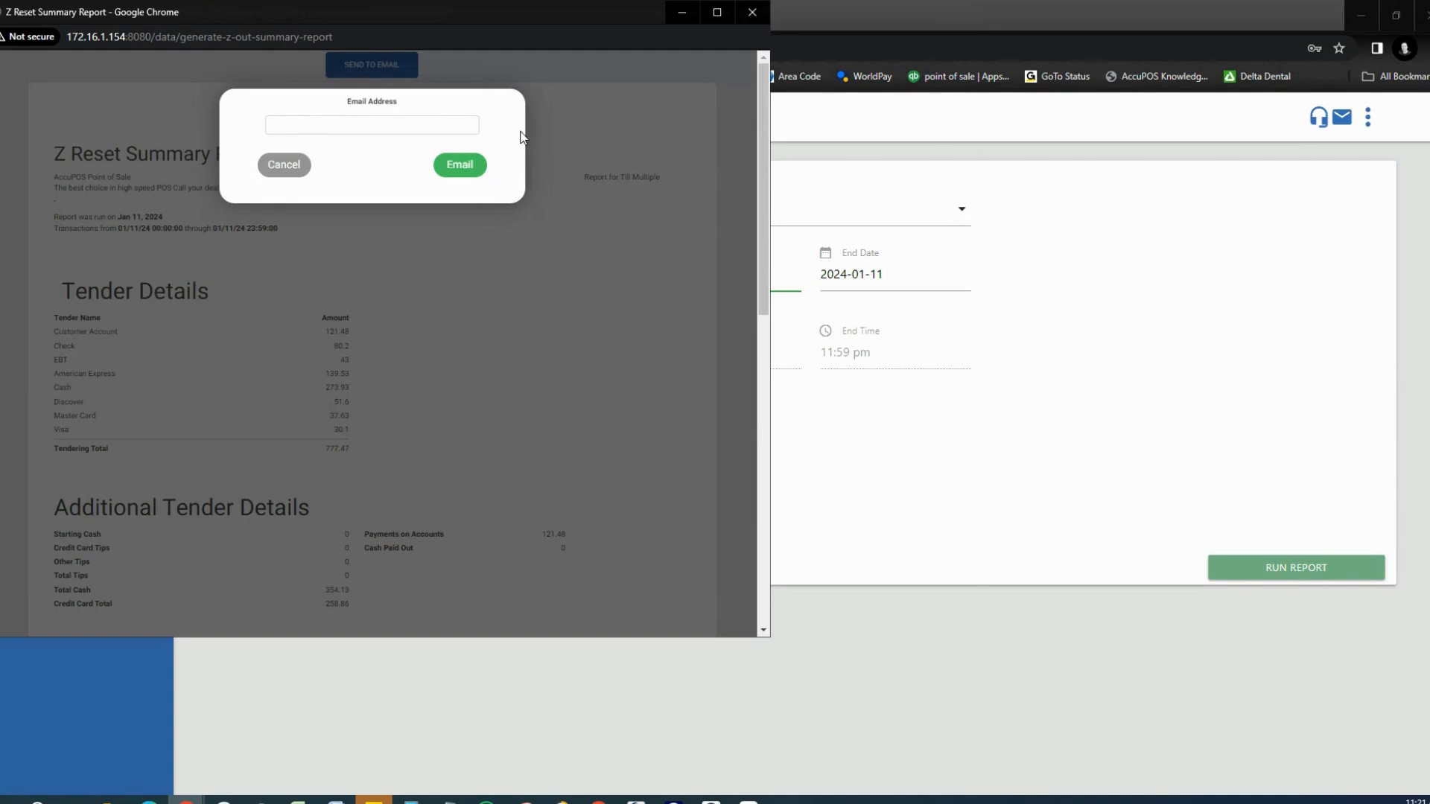
click(293, 165)
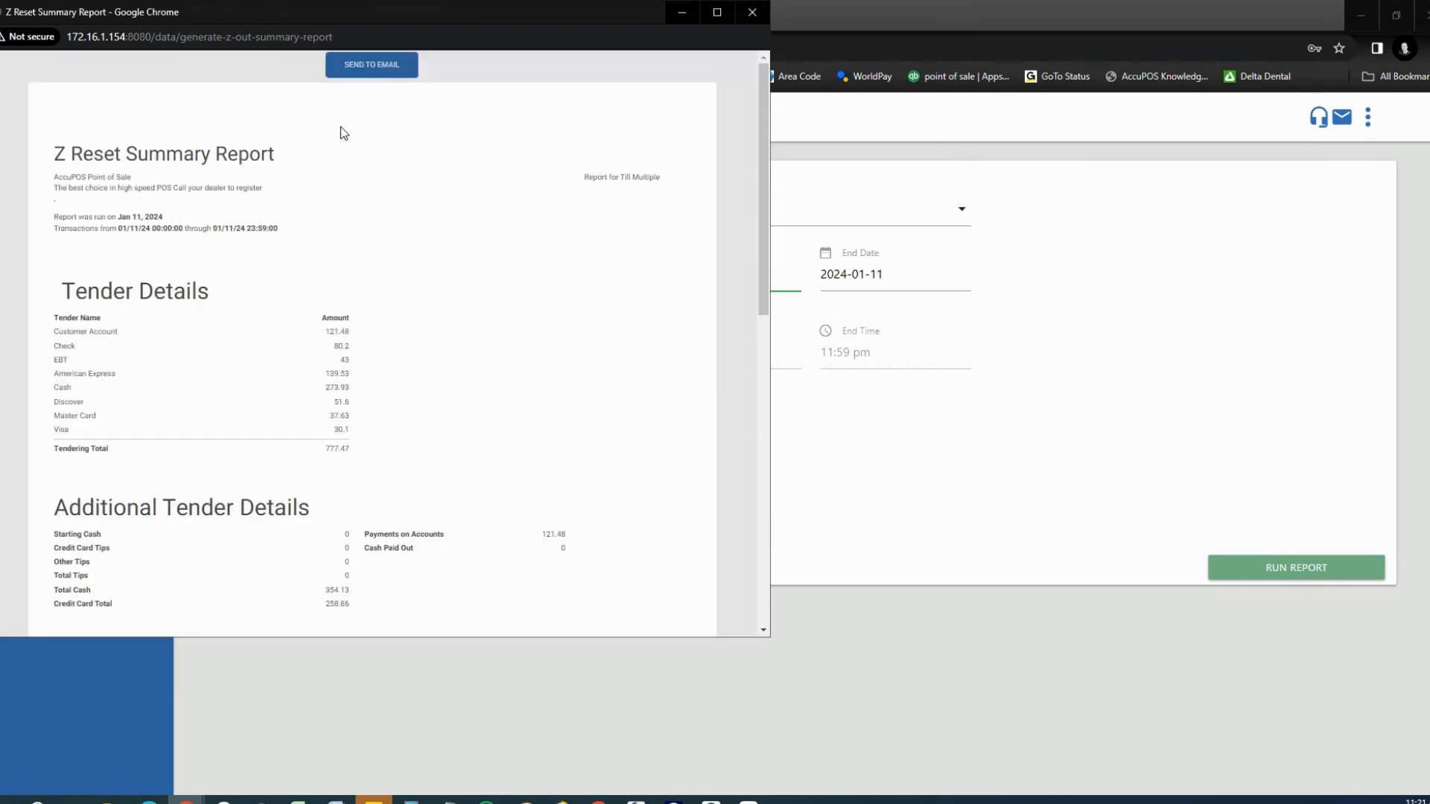
click(748, 13)
click(579, 215)
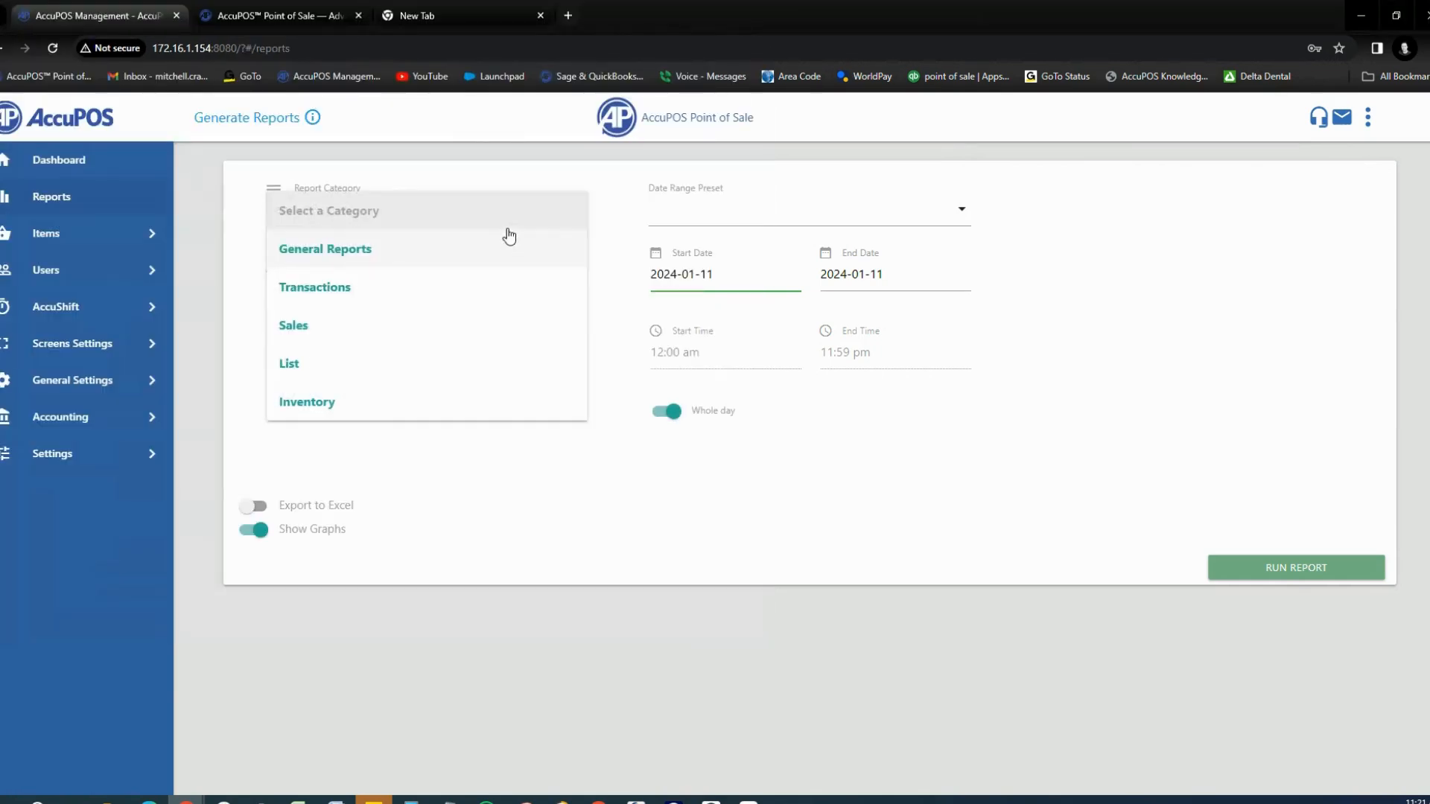
Step: Choose the Transactions report category, enable Advanced Filters, and open the Filter Type list
click(323, 289)
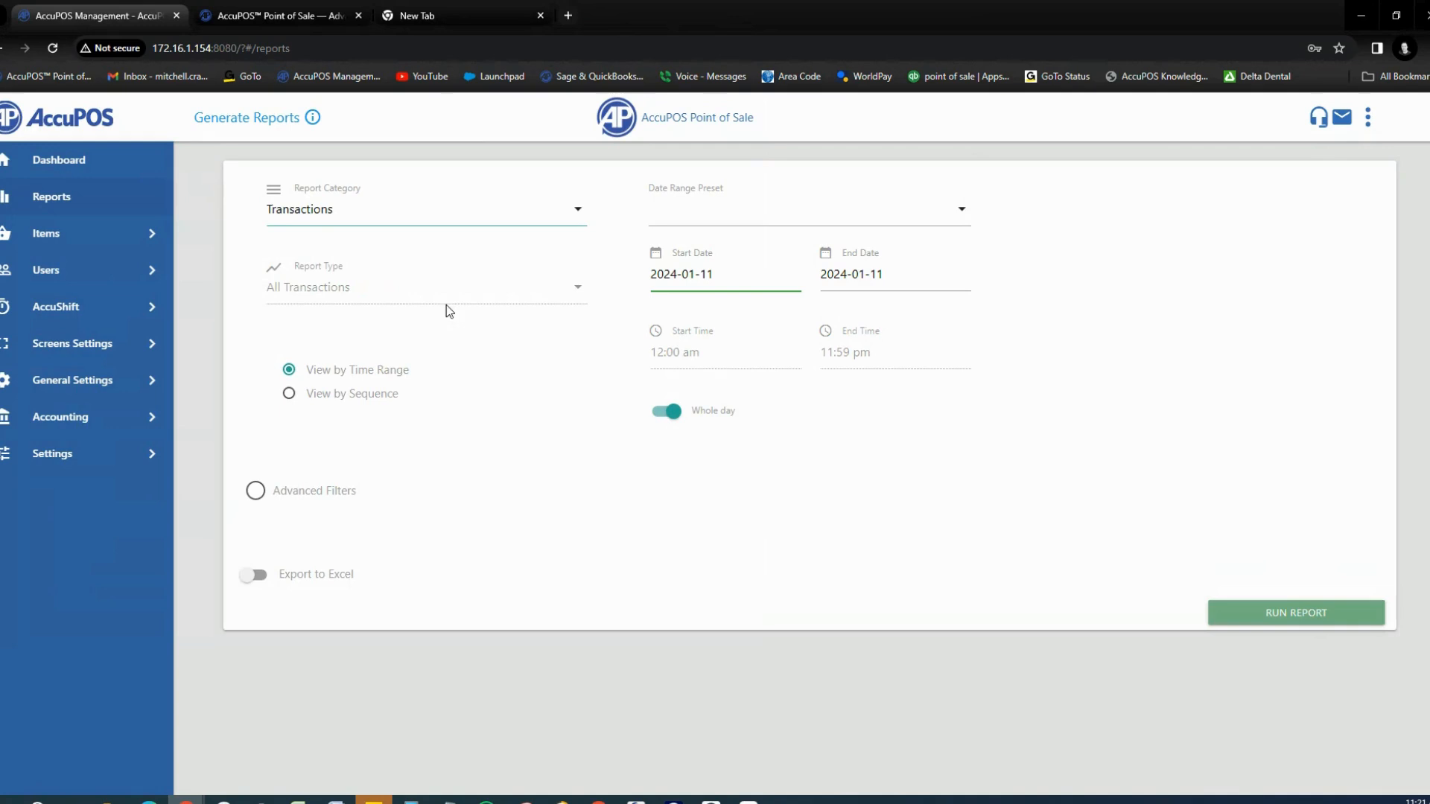
click(255, 491)
scroll(529, 520, down, 2)
click(573, 628)
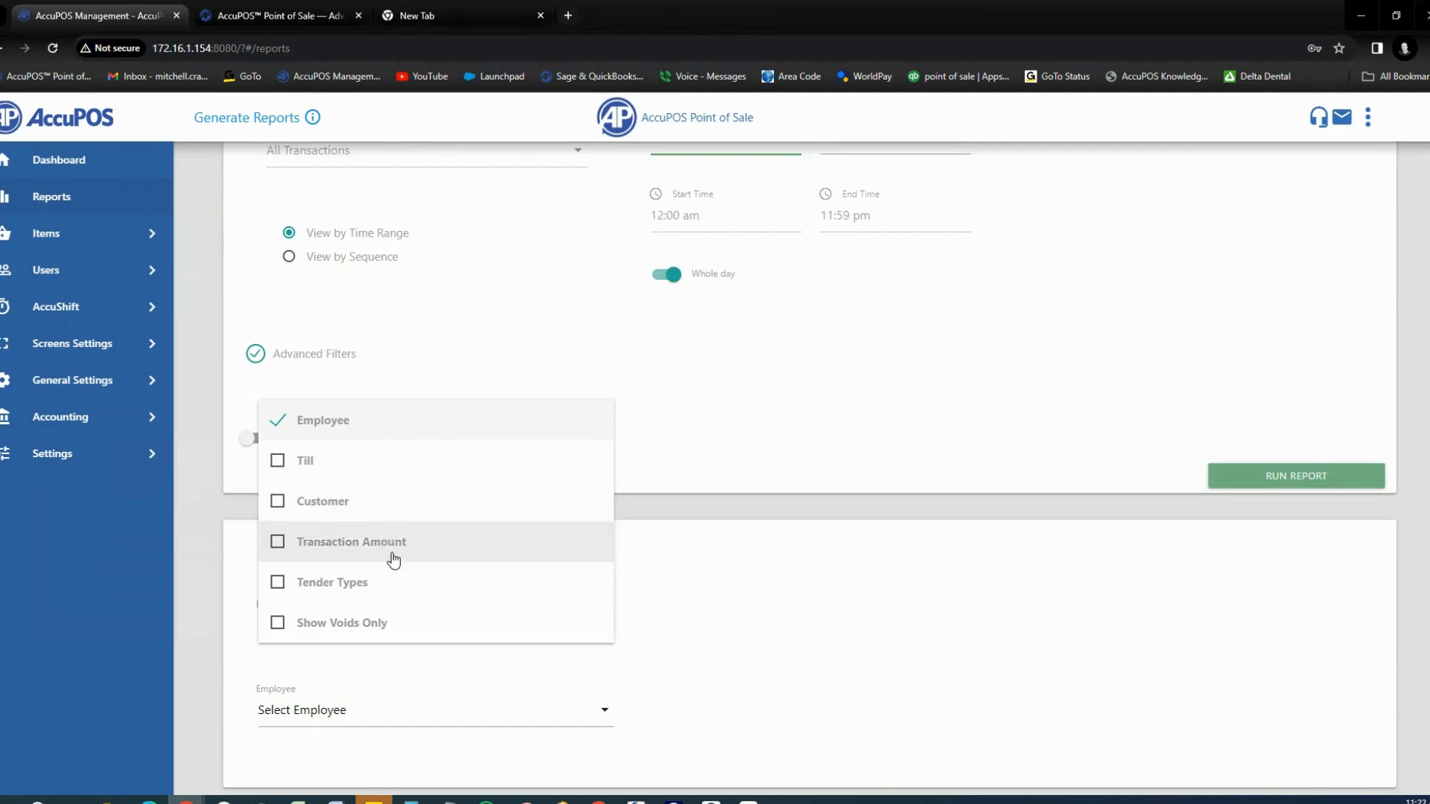
Step: Replace the Employee filter with a Customer filter and enter the customer's code from the suggestions
click(279, 507)
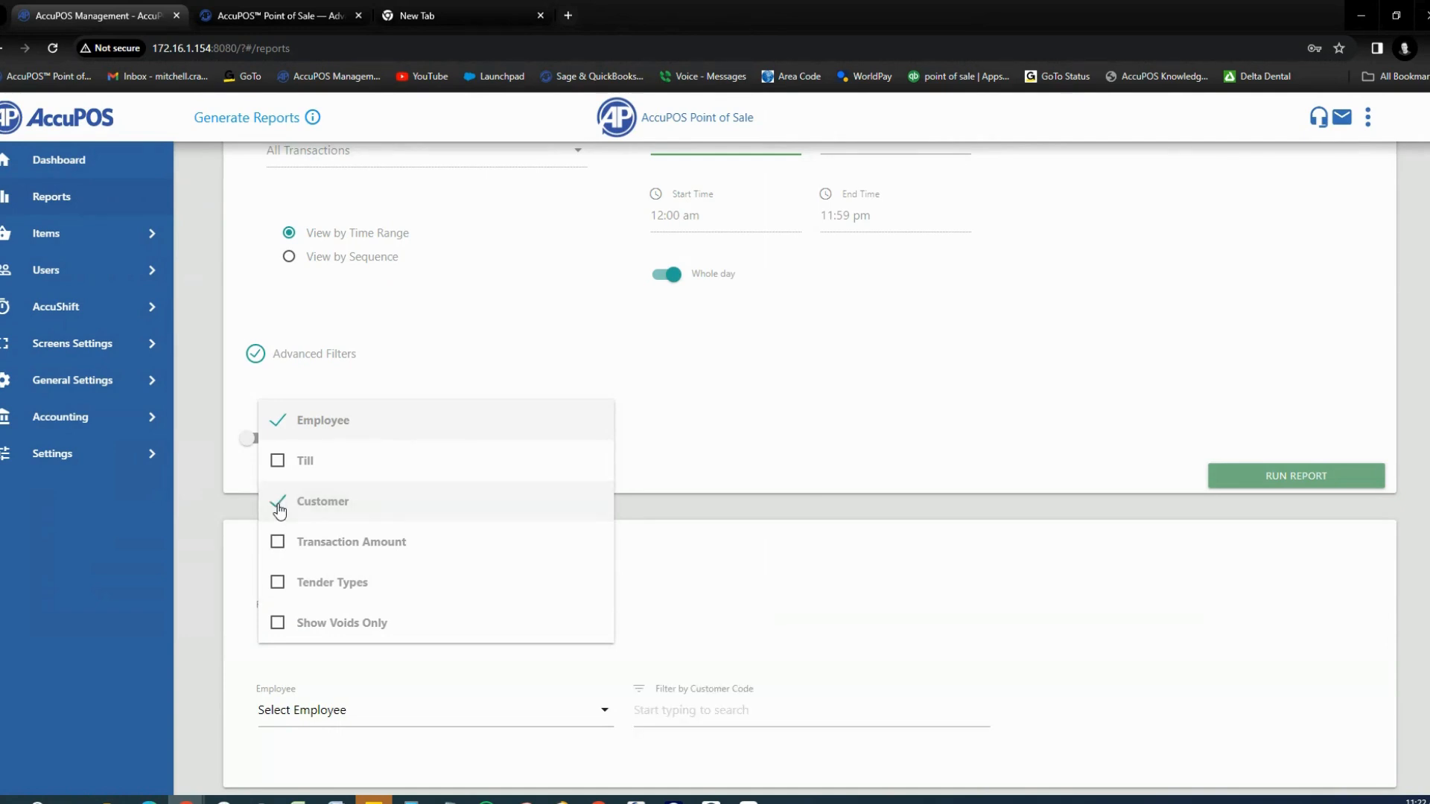
click(278, 421)
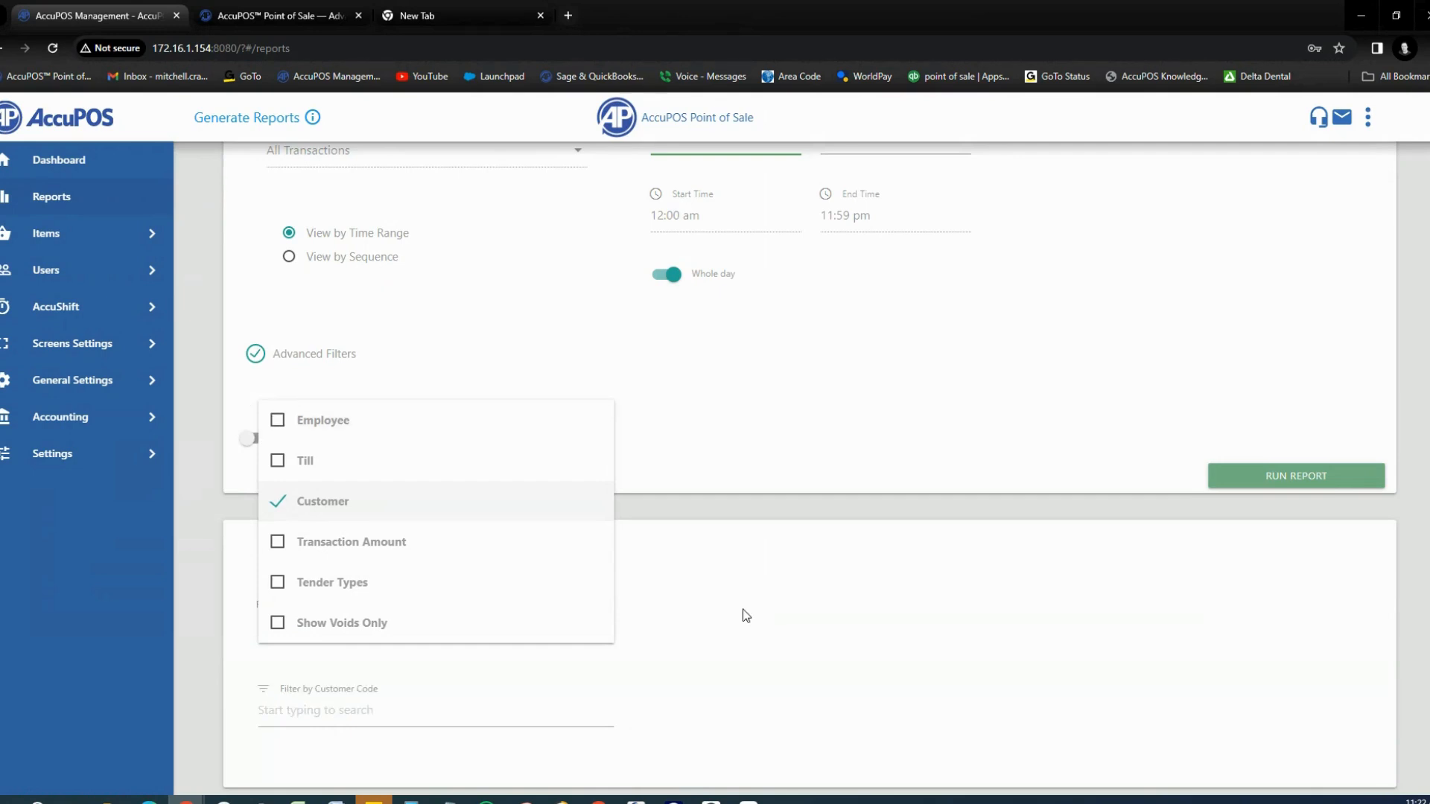
click(369, 710)
click(370, 711)
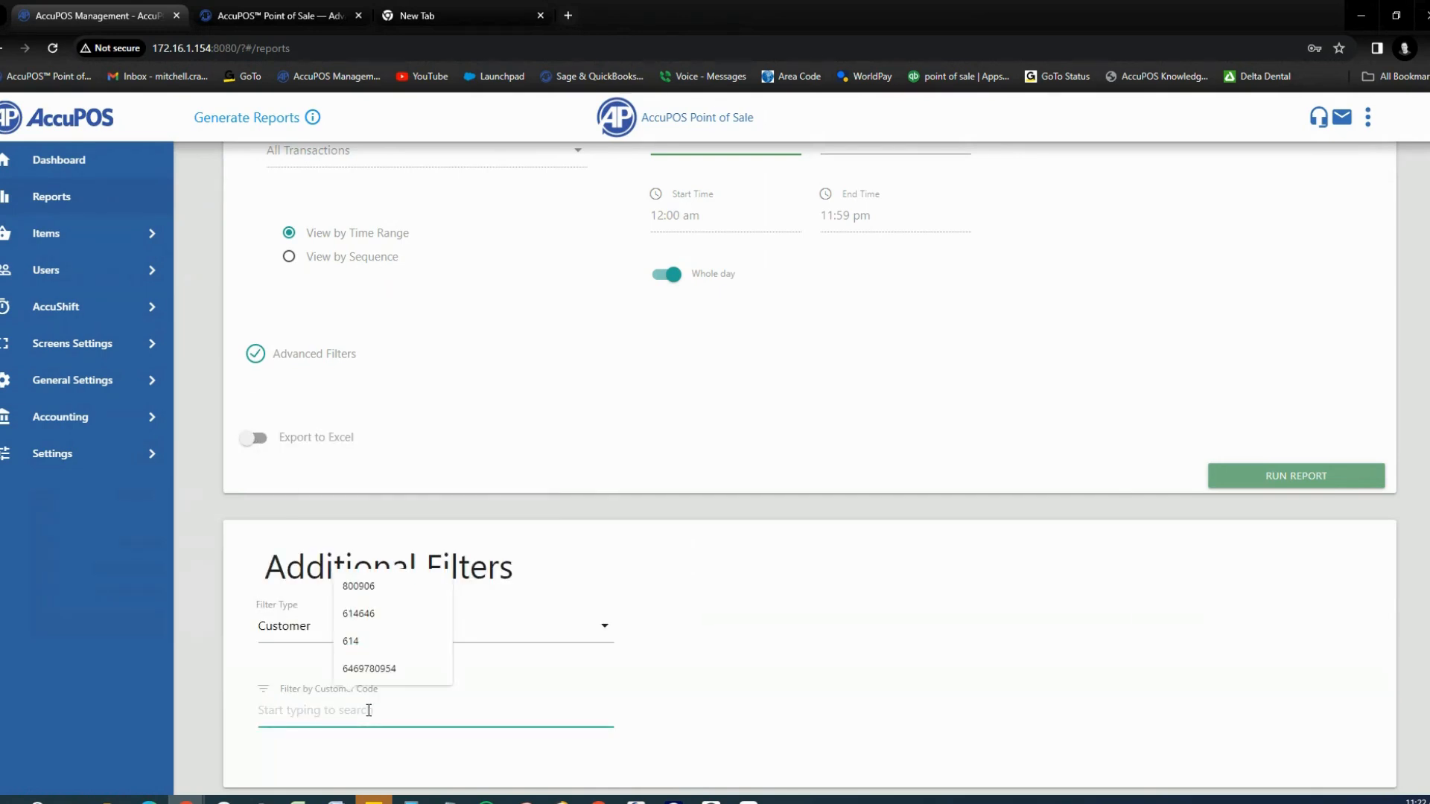
text(800906)
click(336, 748)
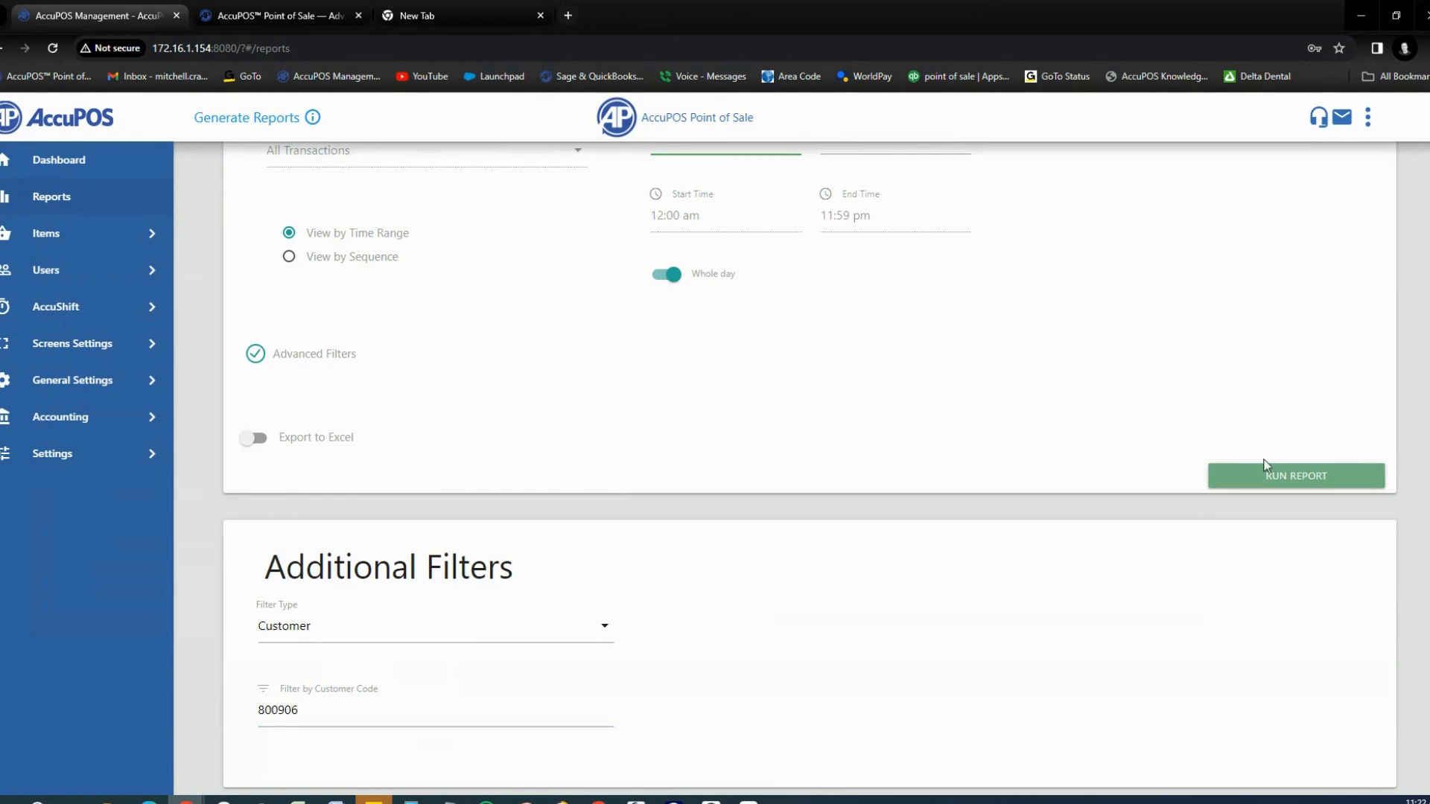
Step: Run the customer-filtered Transactions Report, review the $102.13 six-item sale, skip e-mailing, and close it
click(1279, 481)
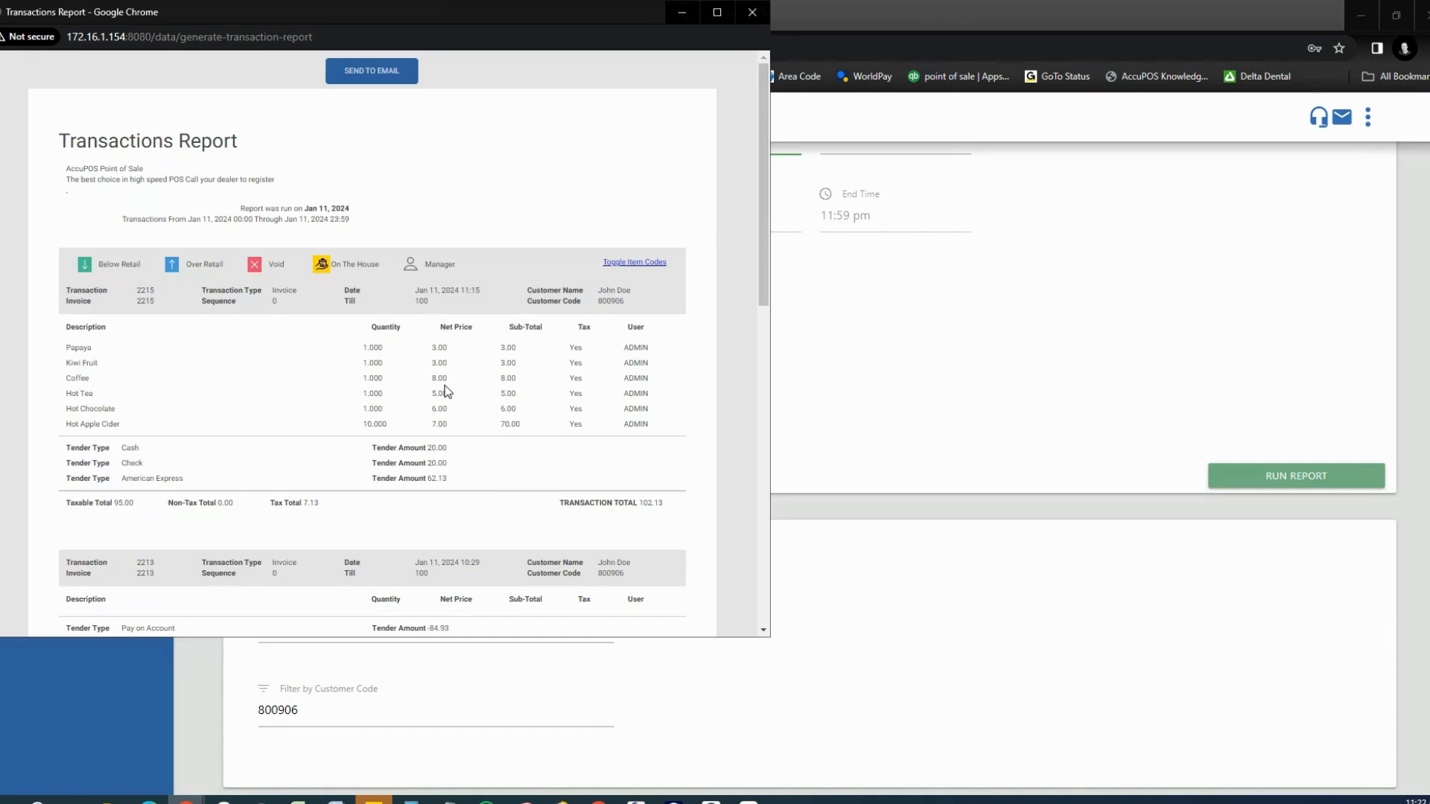
scroll(448, 392, down, 2)
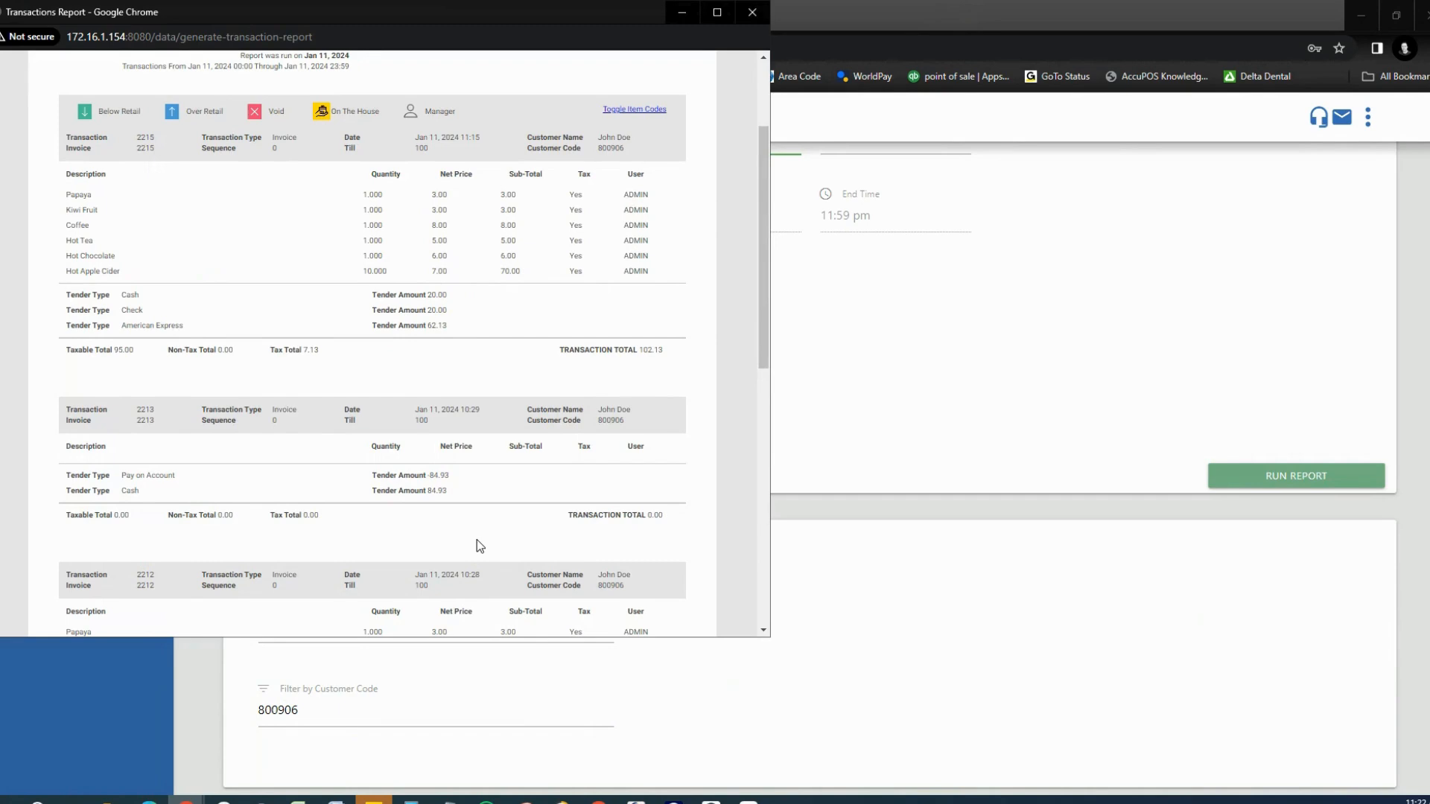
scroll(415, 371, up, 2)
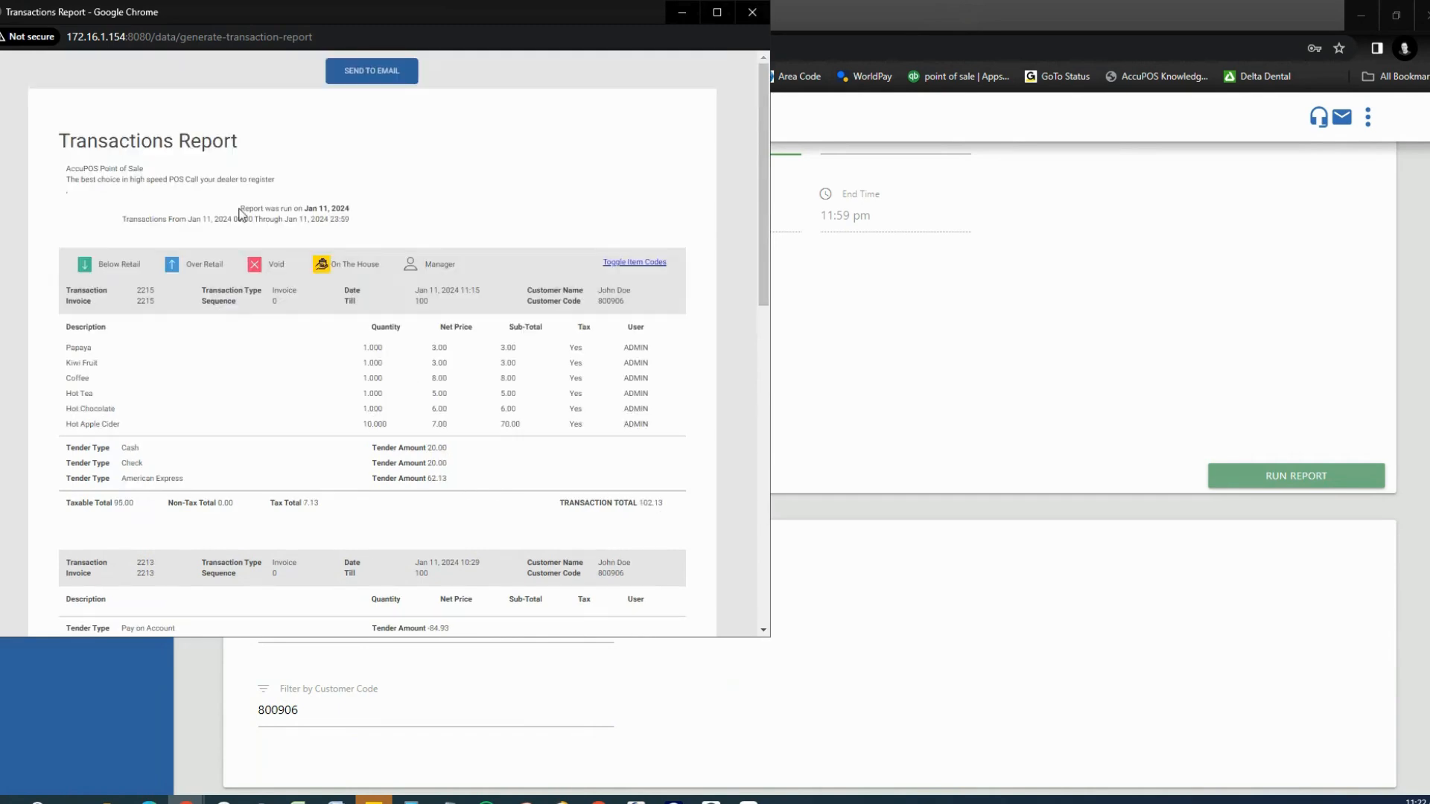
click(368, 83)
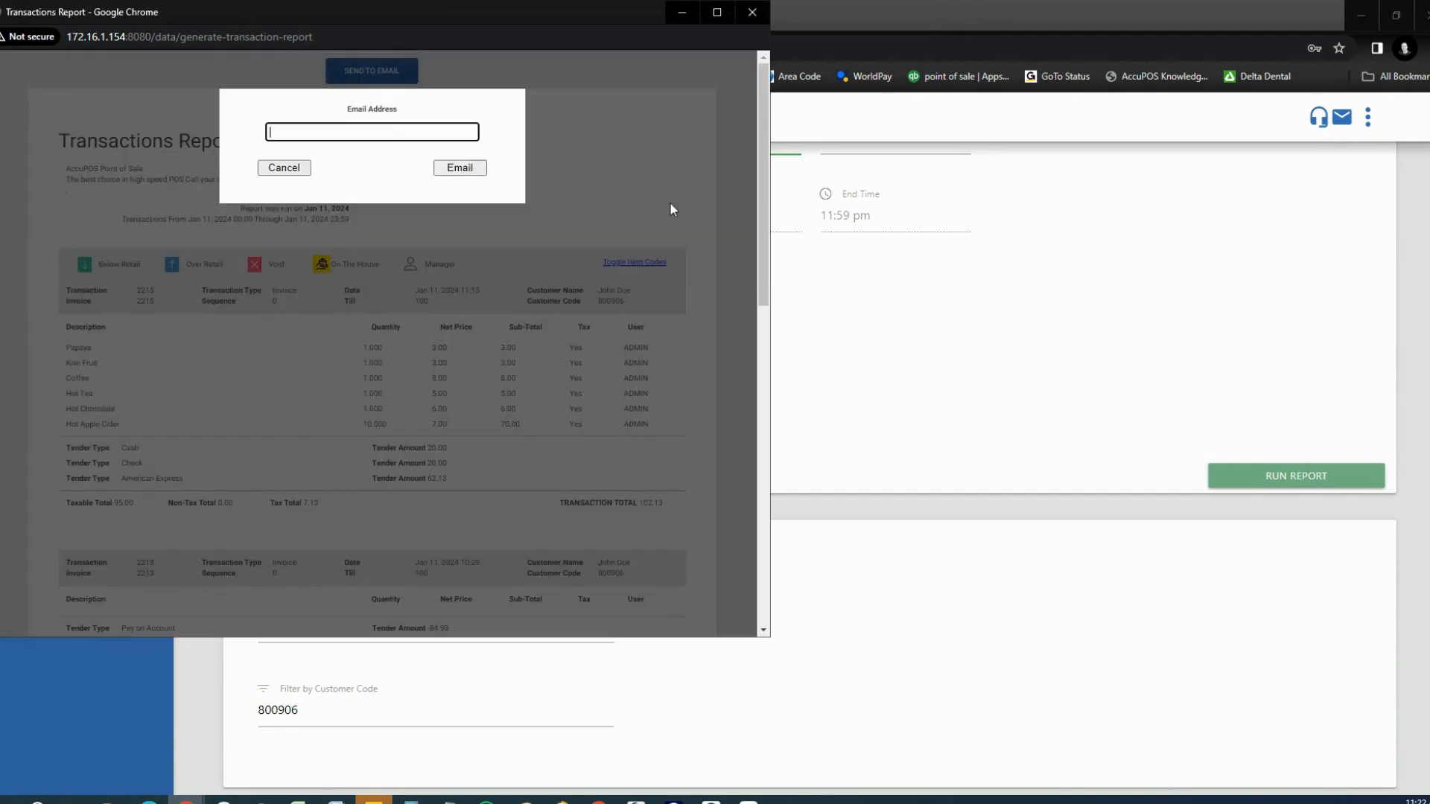
click(291, 167)
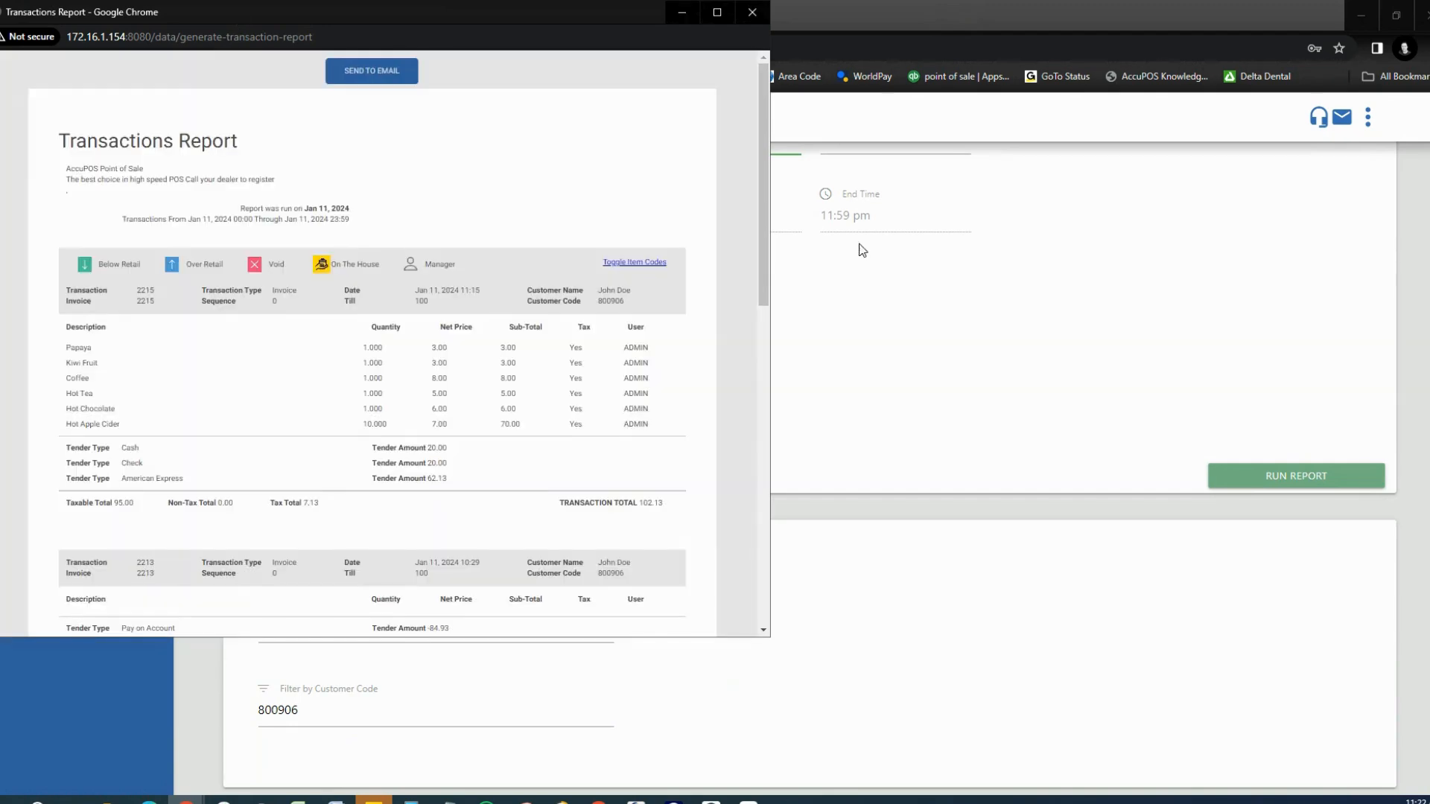
click(760, 13)
scroll(379, 379, up, 2)
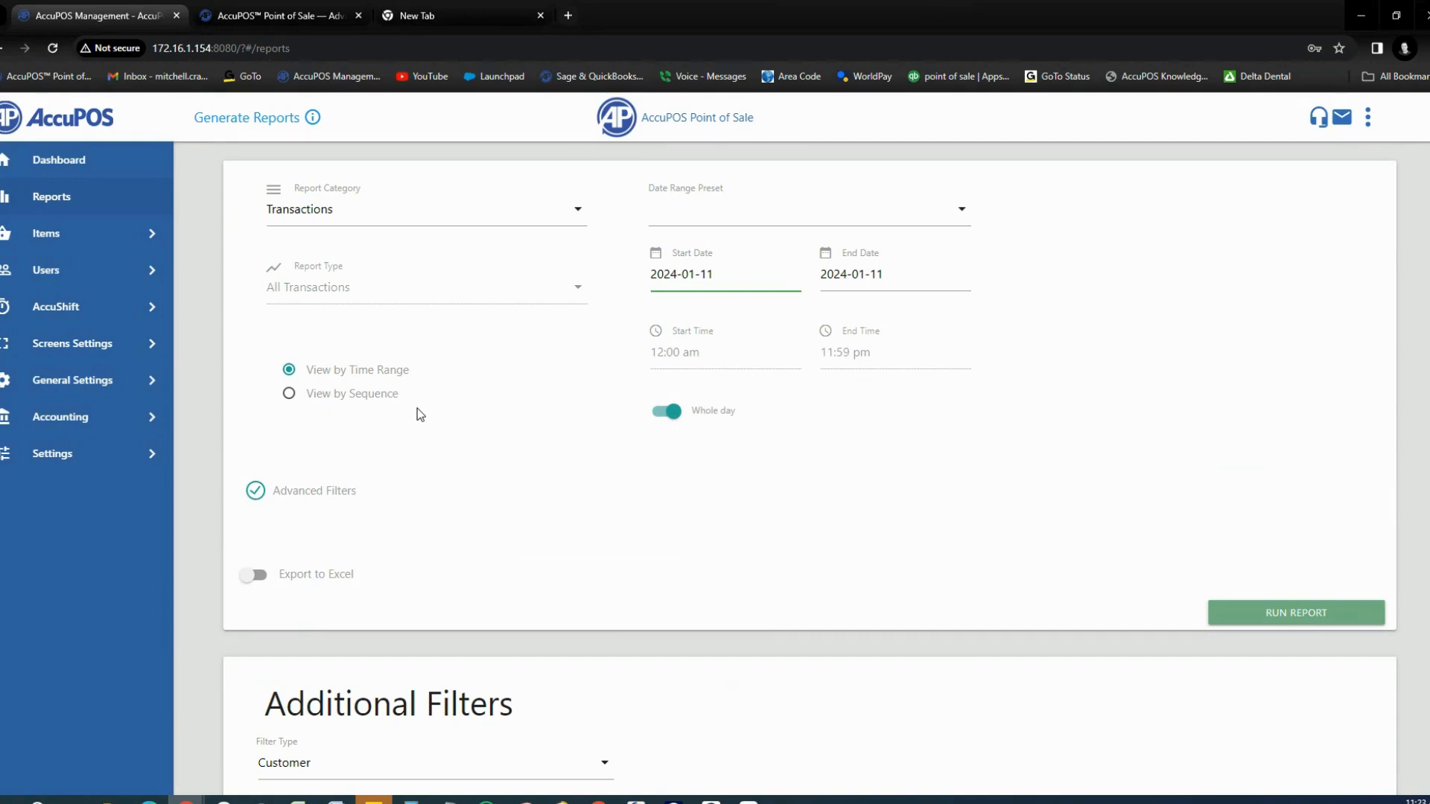
Step: Open Items > Advanced Items > Sales & Promotions and review the Bud Bottle Quantity Price promotion's details
click(149, 233)
click(73, 331)
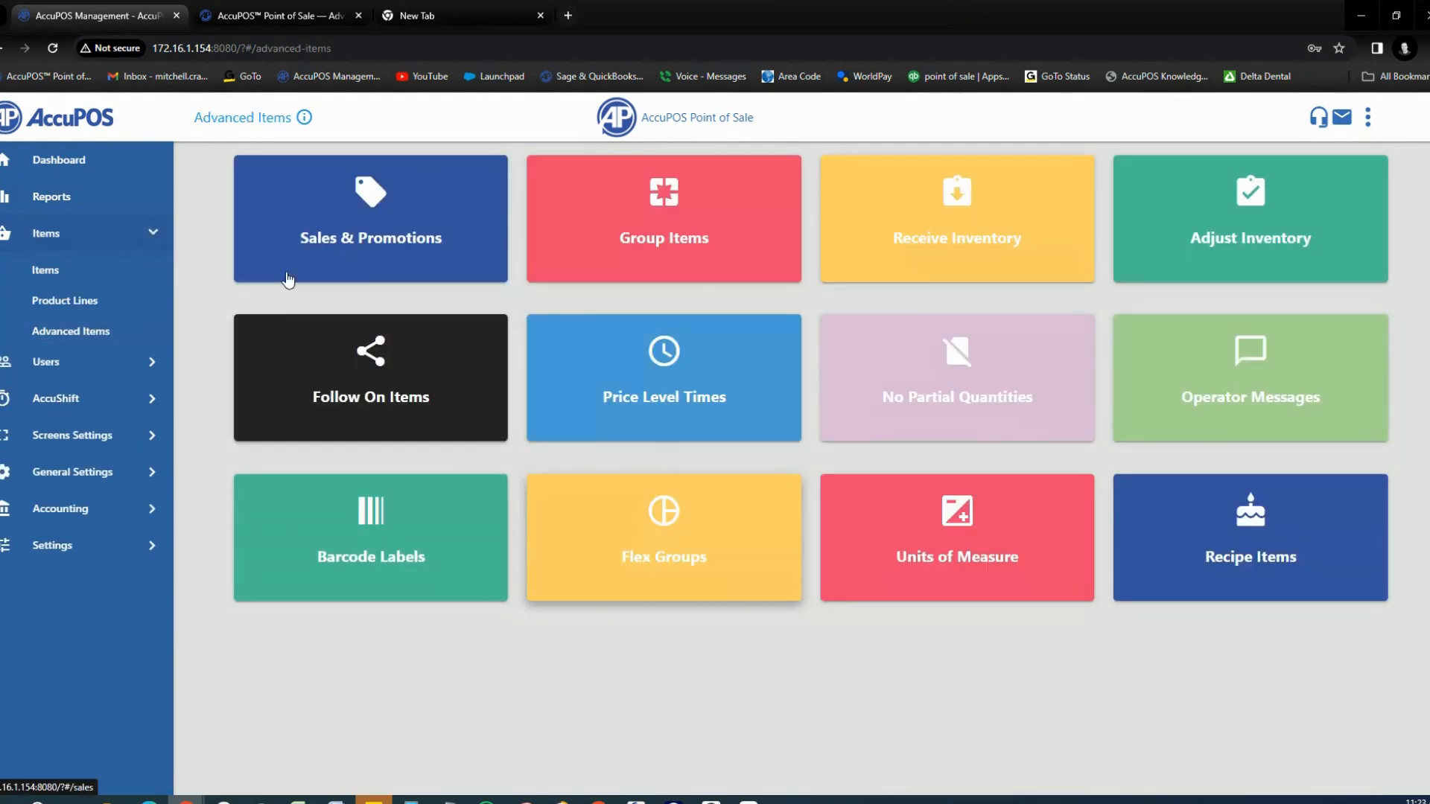
click(402, 236)
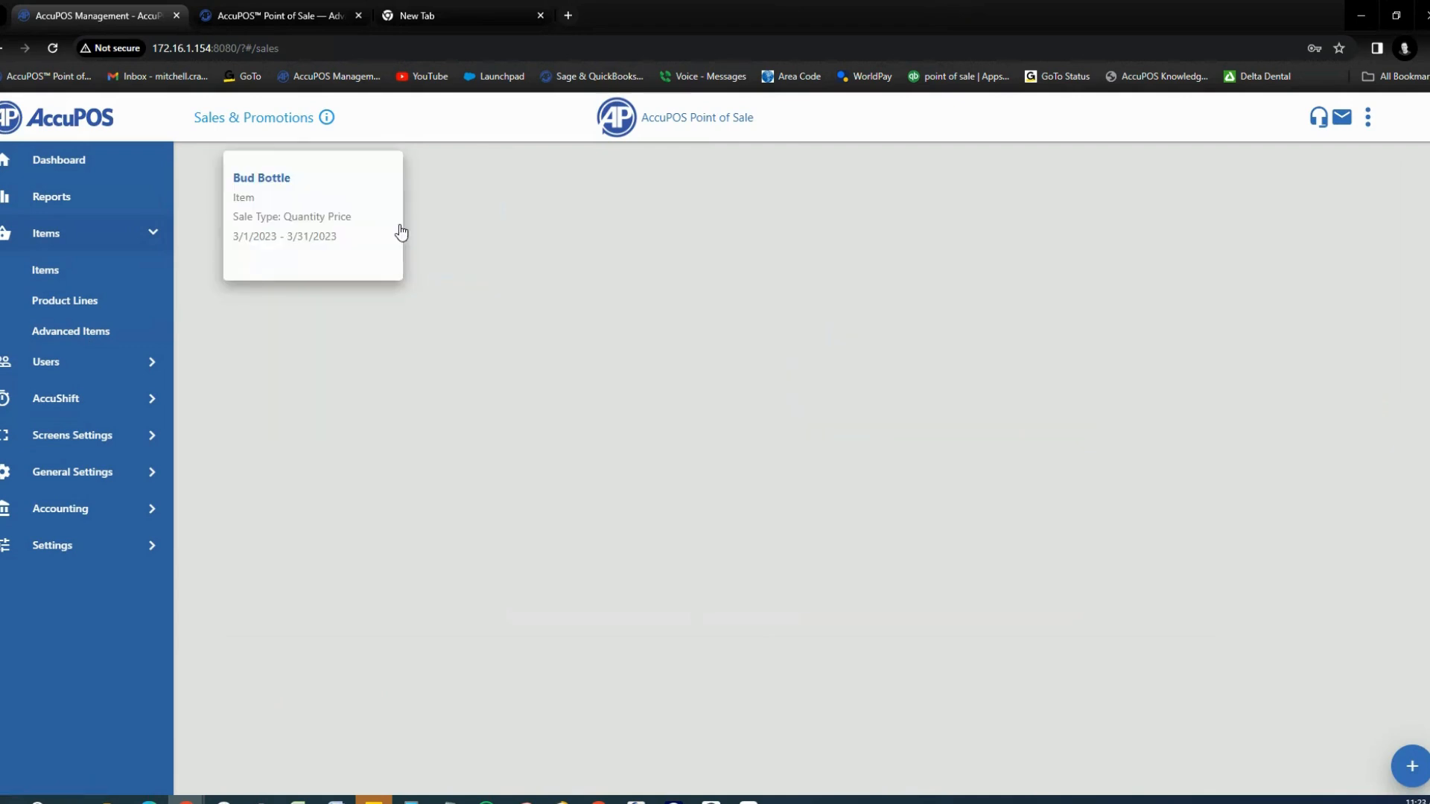
mouse_move(280, 249)
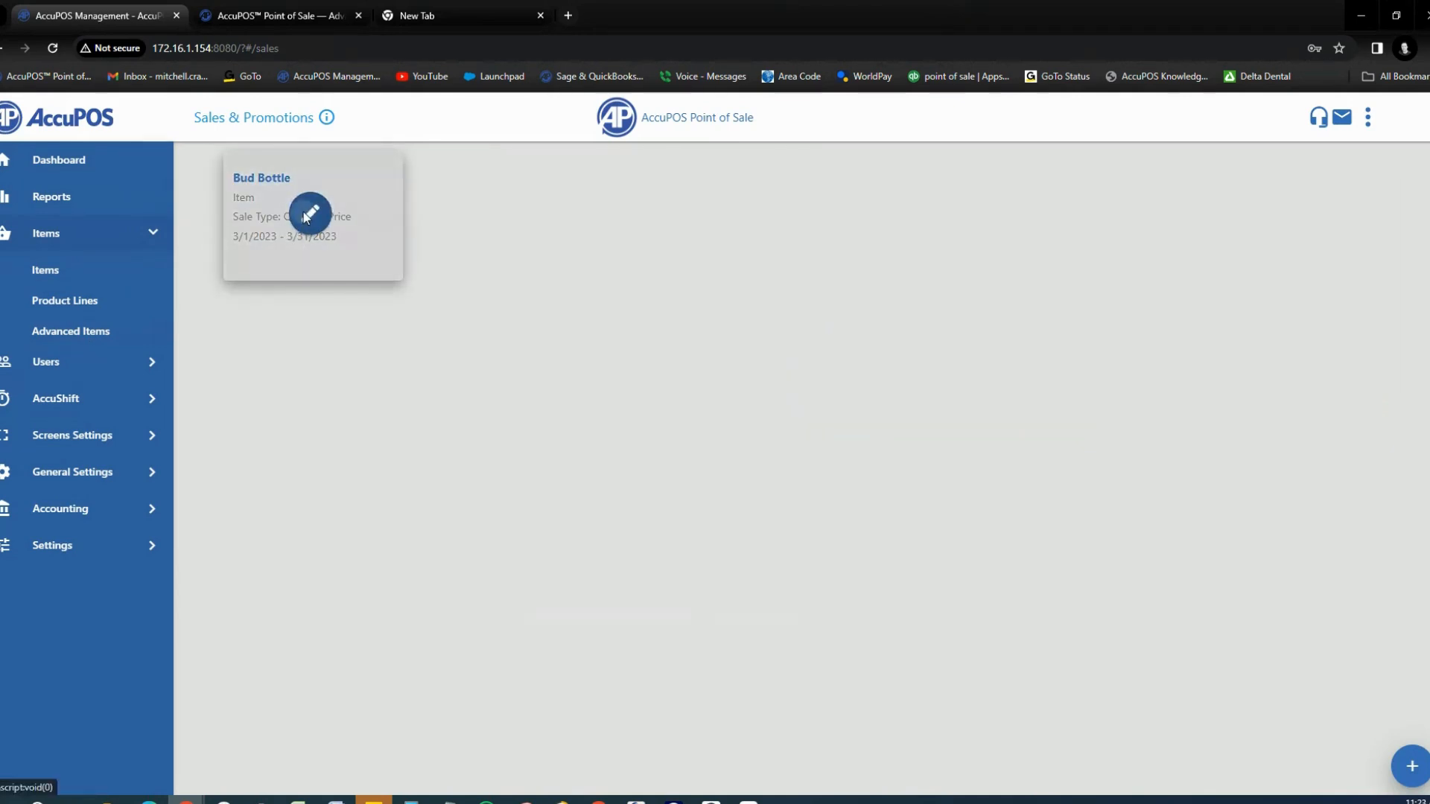
click(308, 215)
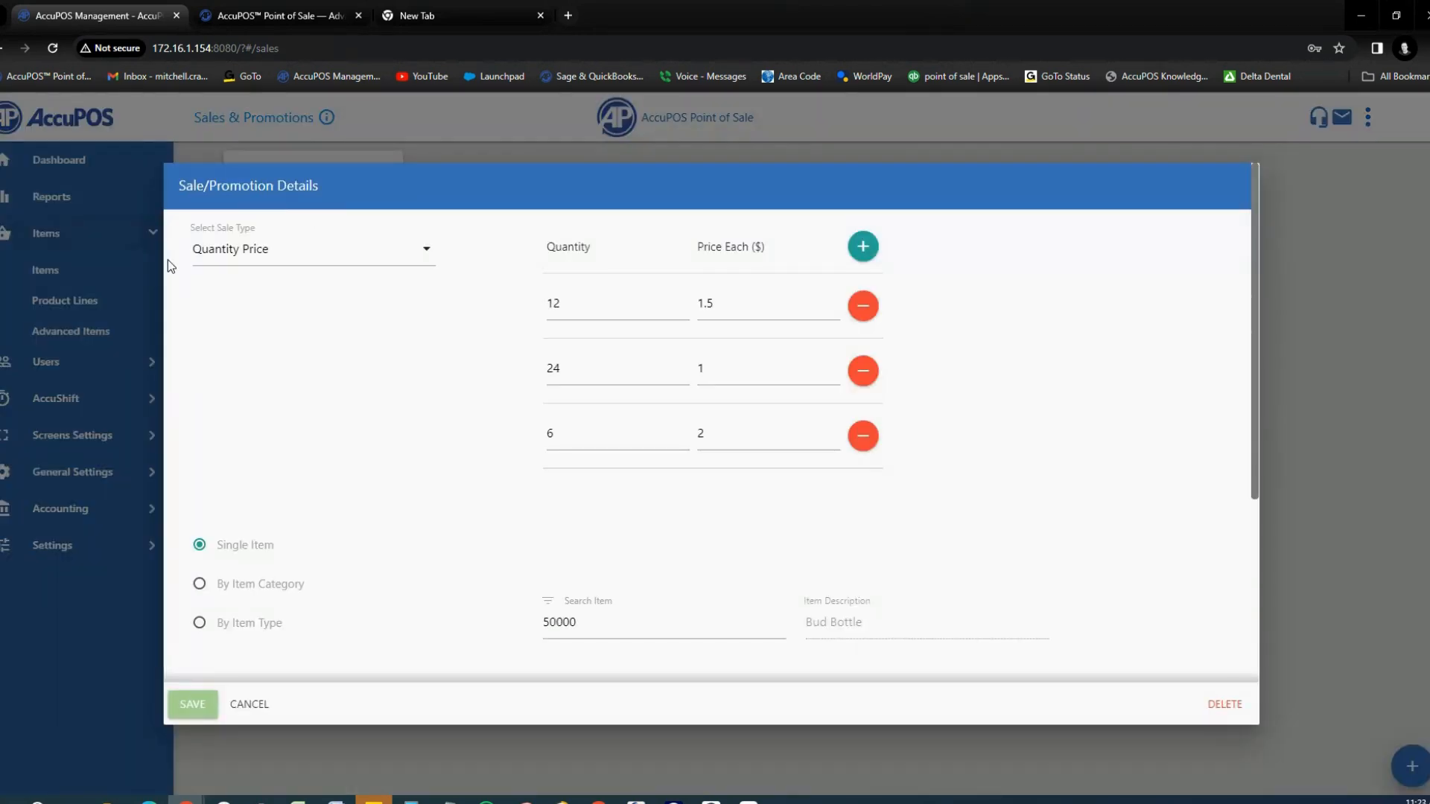
scroll(539, 401, down, 4)
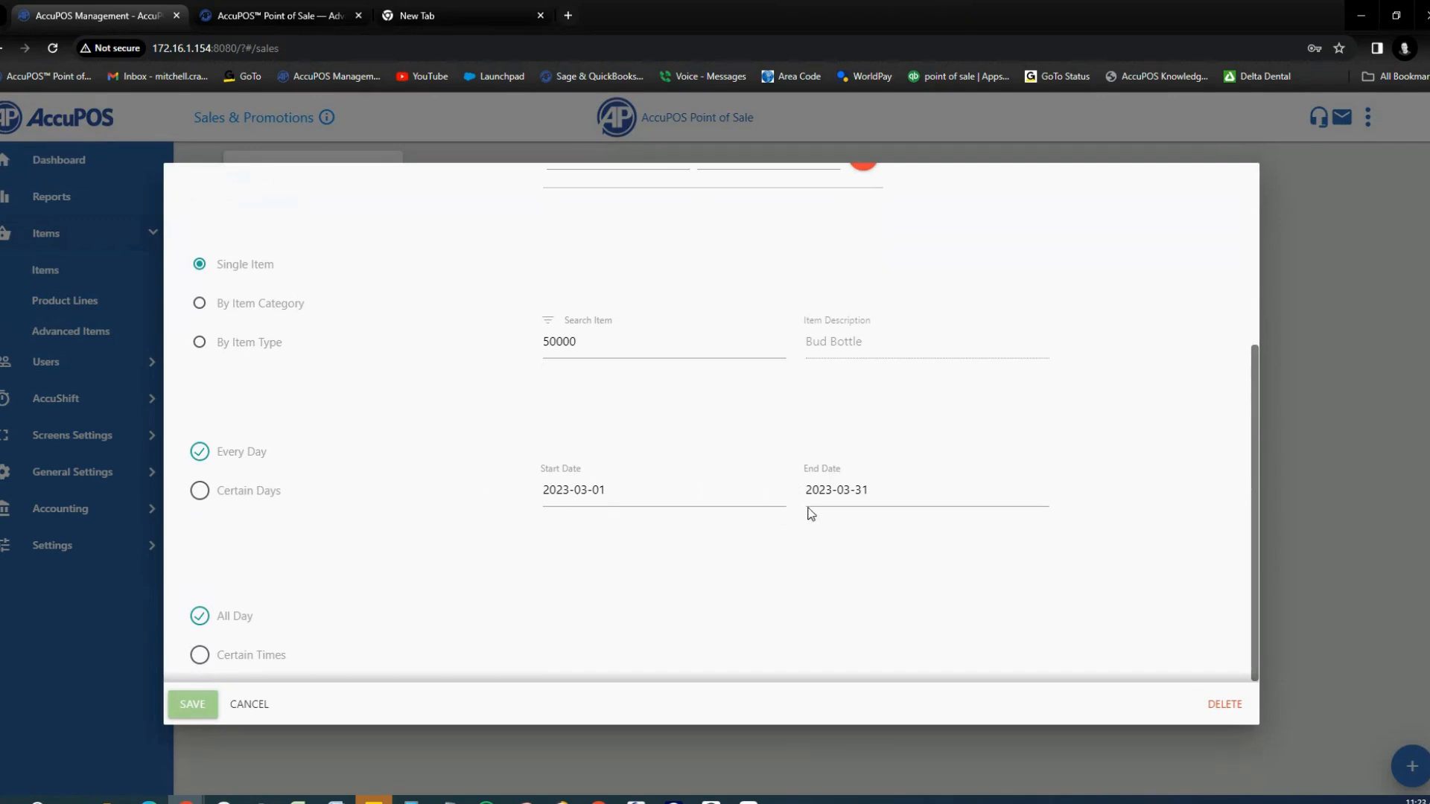
scroll(587, 518, up, 4)
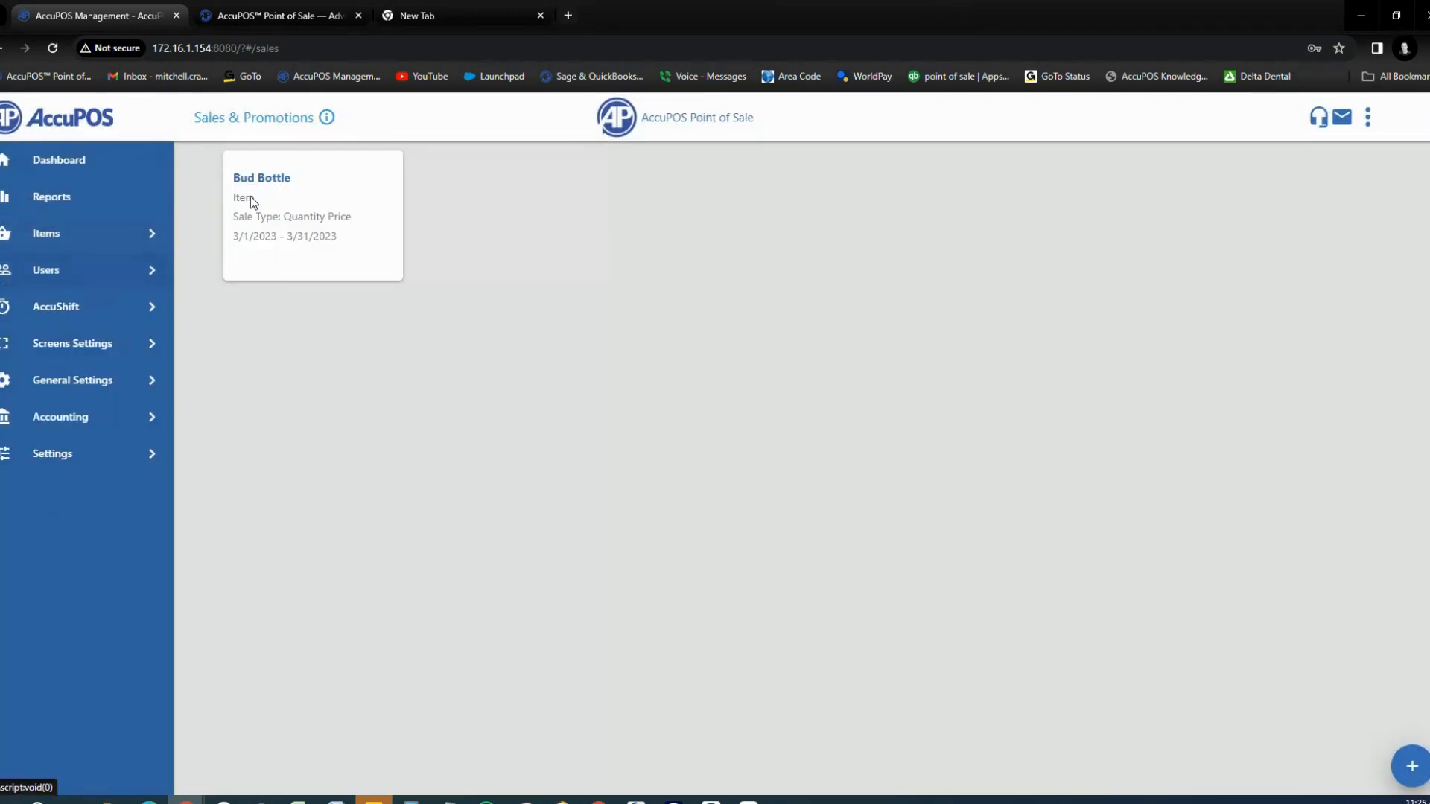
Step: Open POS User Groups and display the ADMIN group's Point of Sale Permissions
click(100, 272)
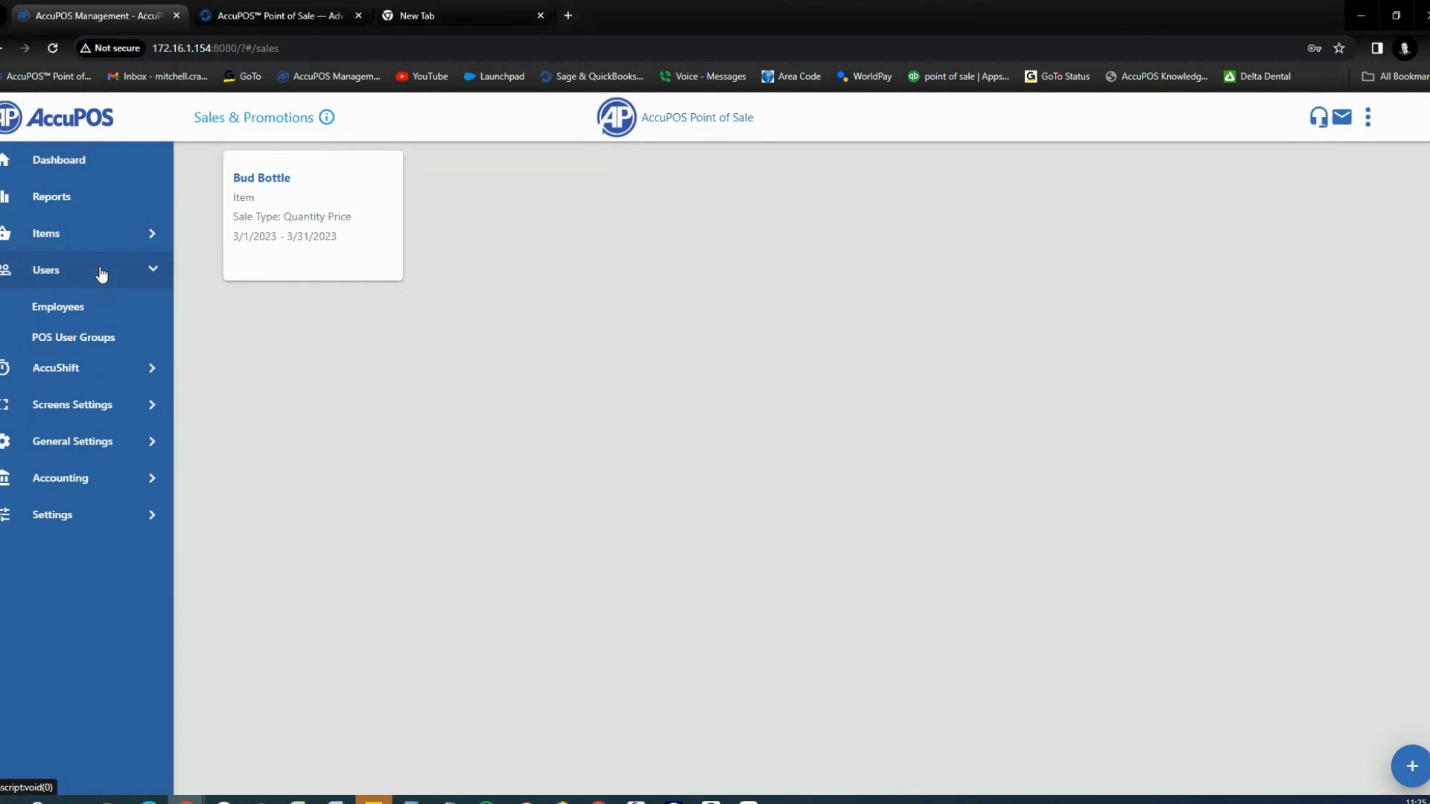
click(48, 342)
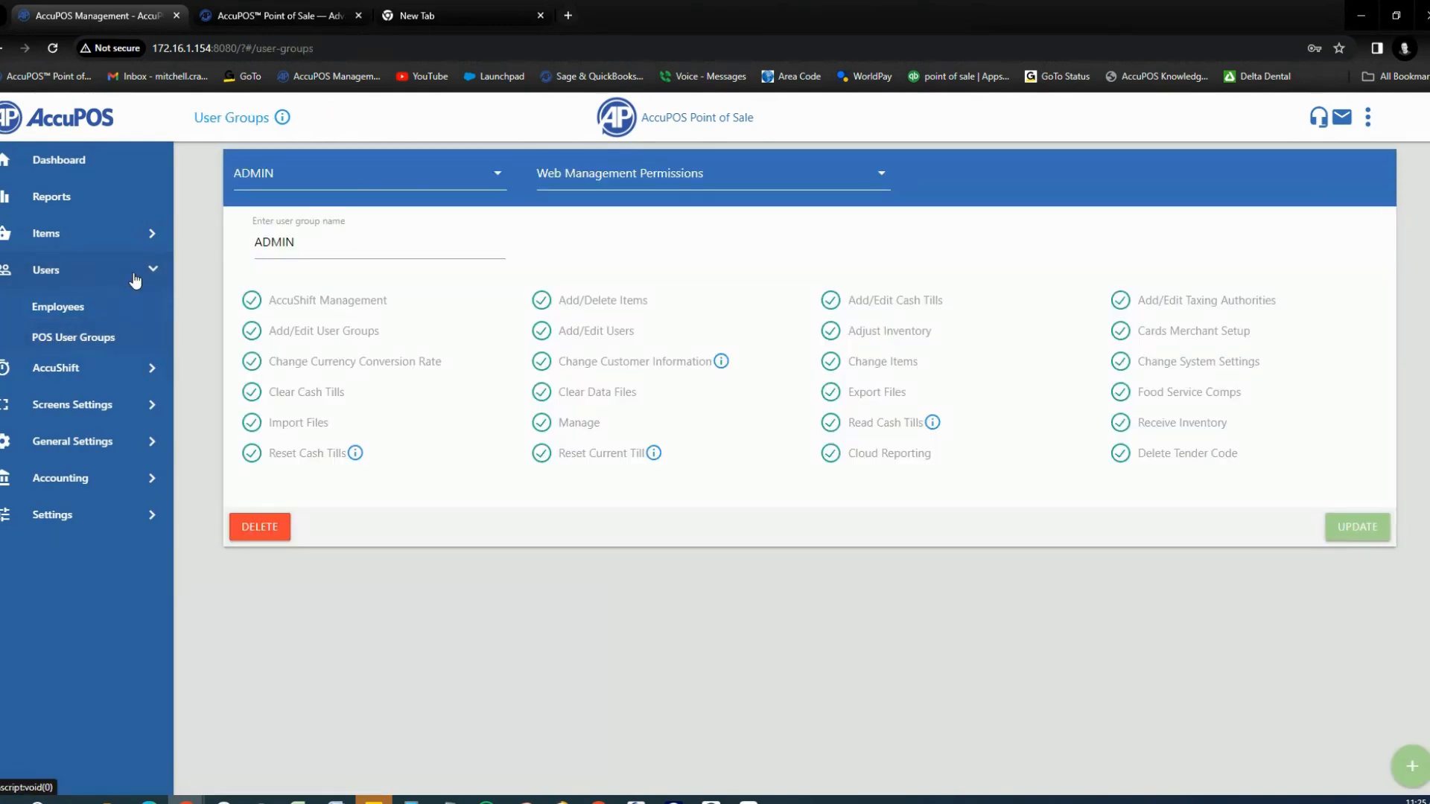
click(498, 180)
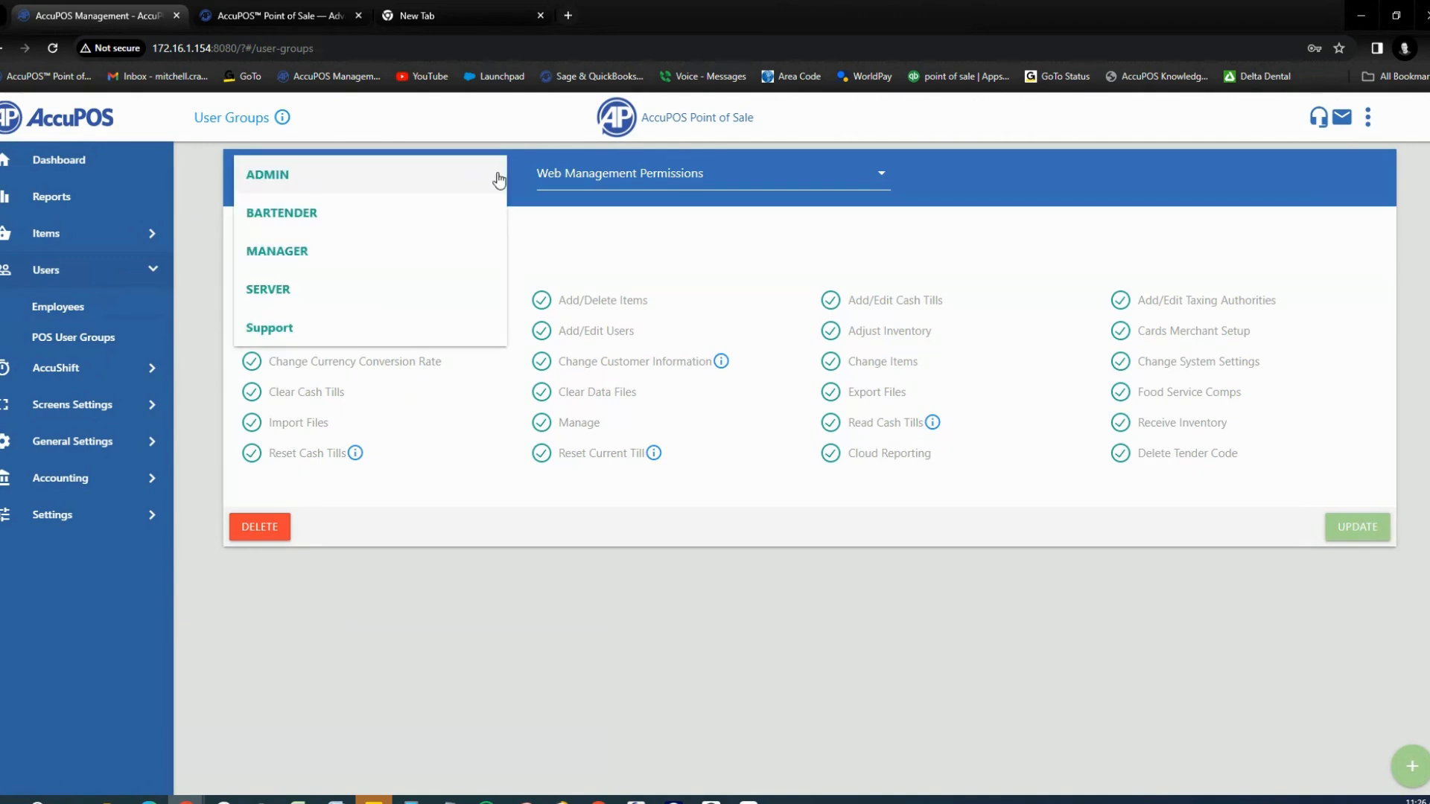
click(498, 180)
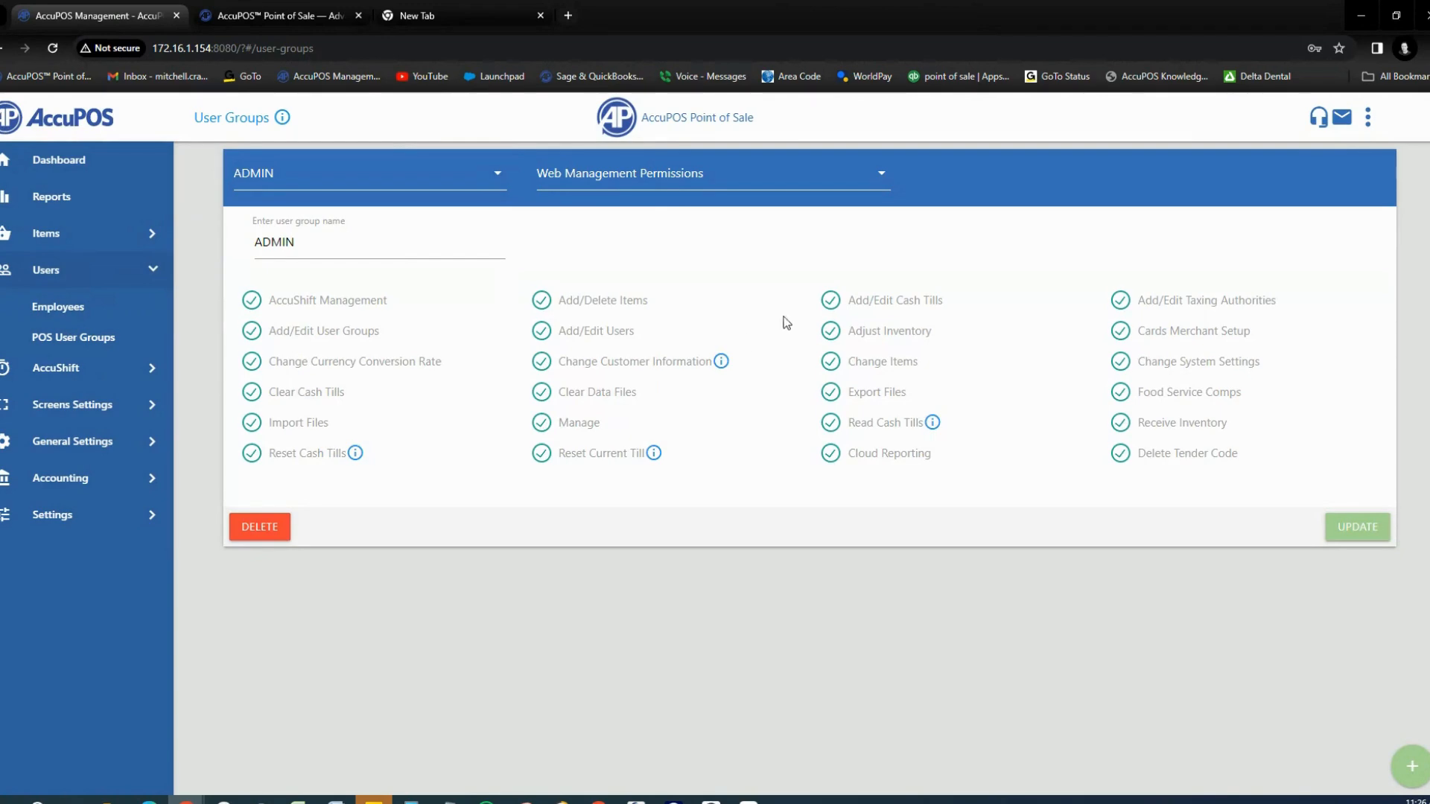
click(884, 170)
click(736, 207)
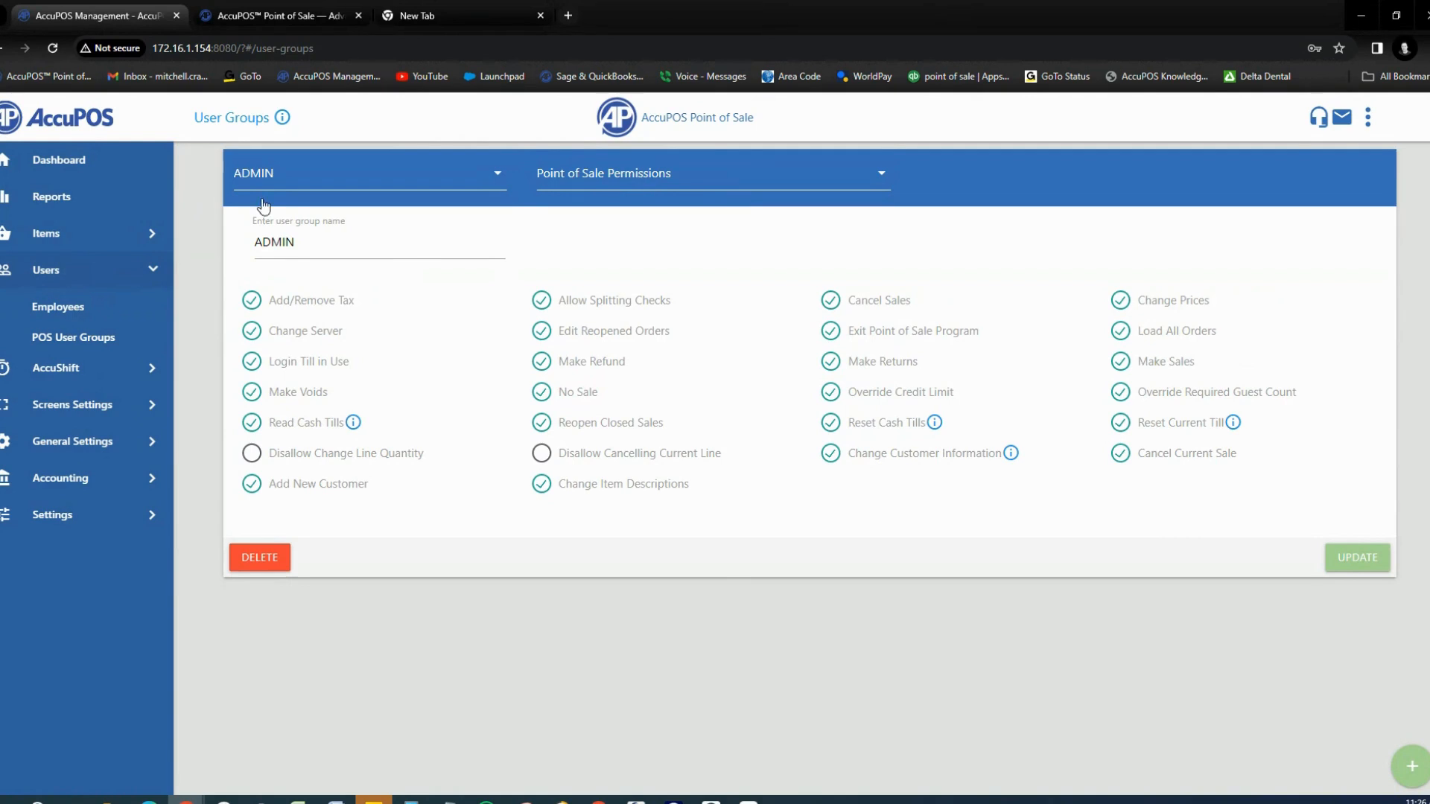
click(153, 270)
click(143, 319)
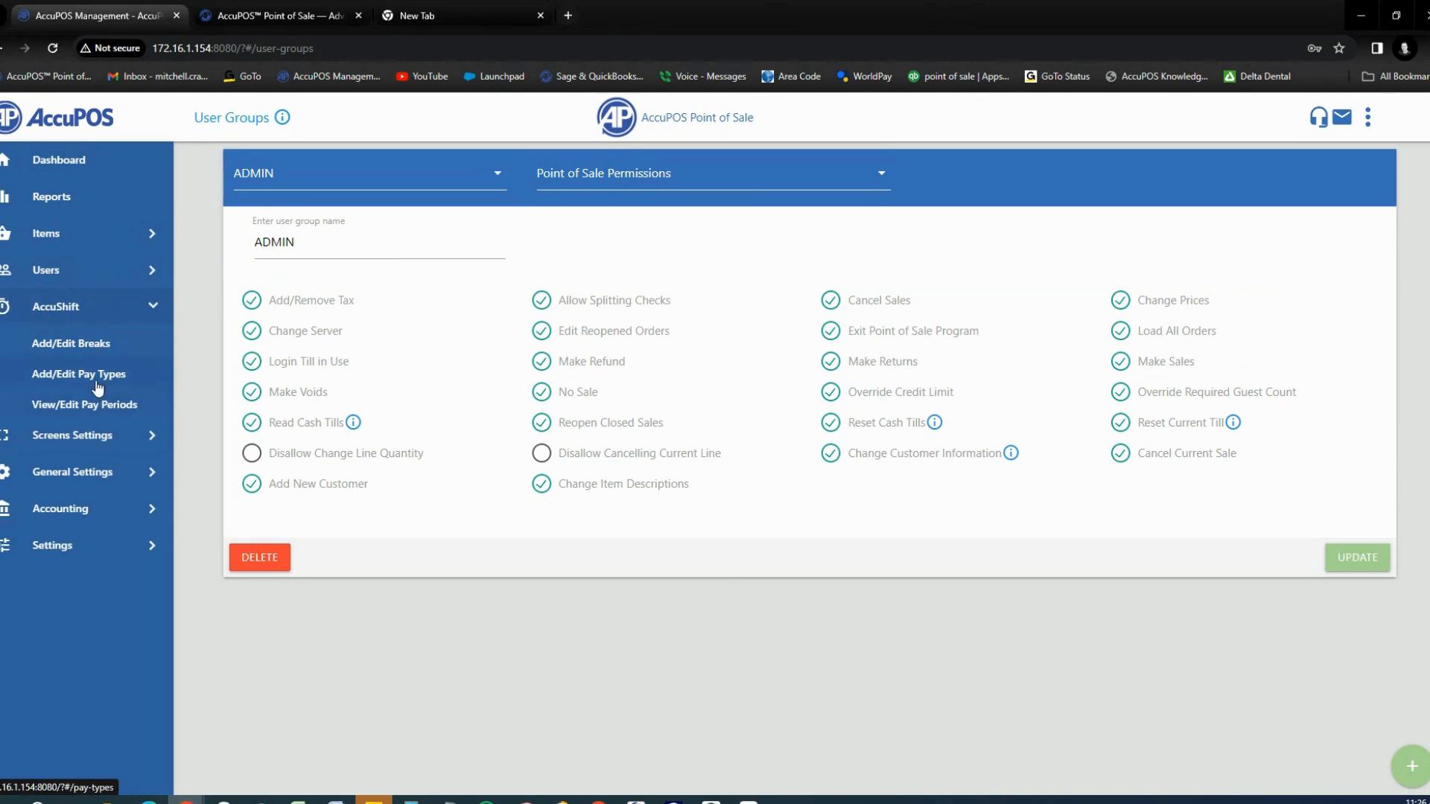
Step: Open Screens Settings > POS Keys and switch to the Grocery key set
click(145, 313)
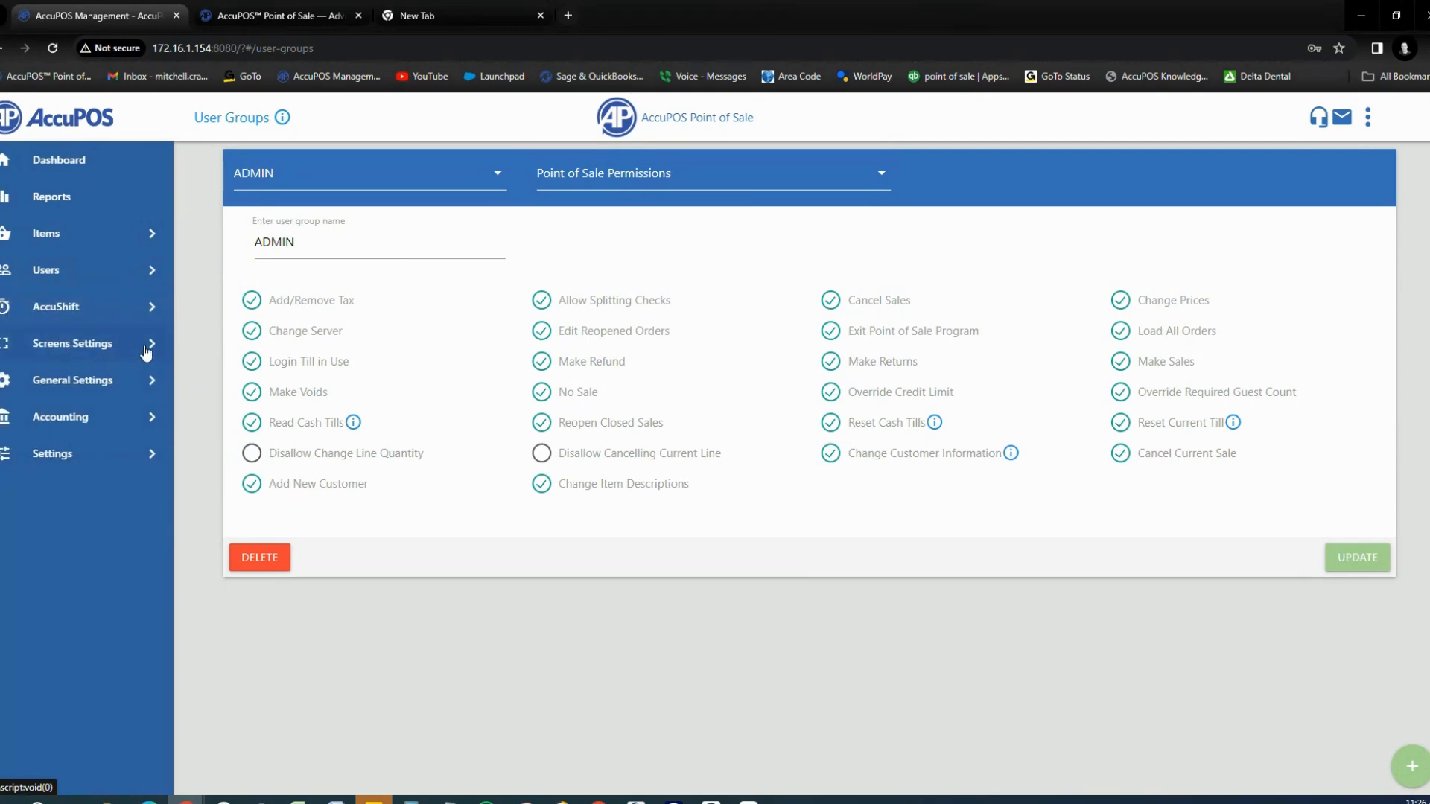
click(147, 350)
click(84, 382)
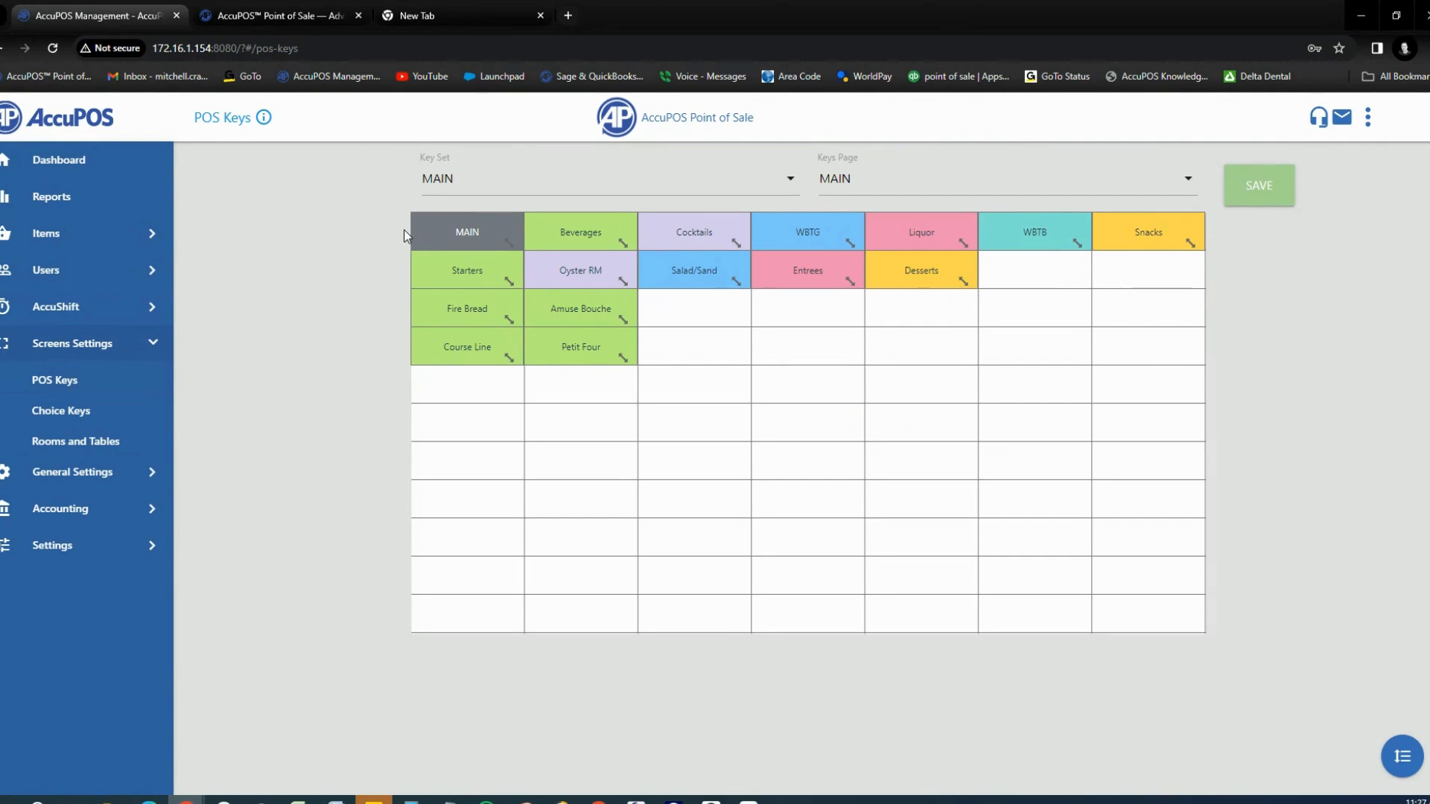
click(788, 184)
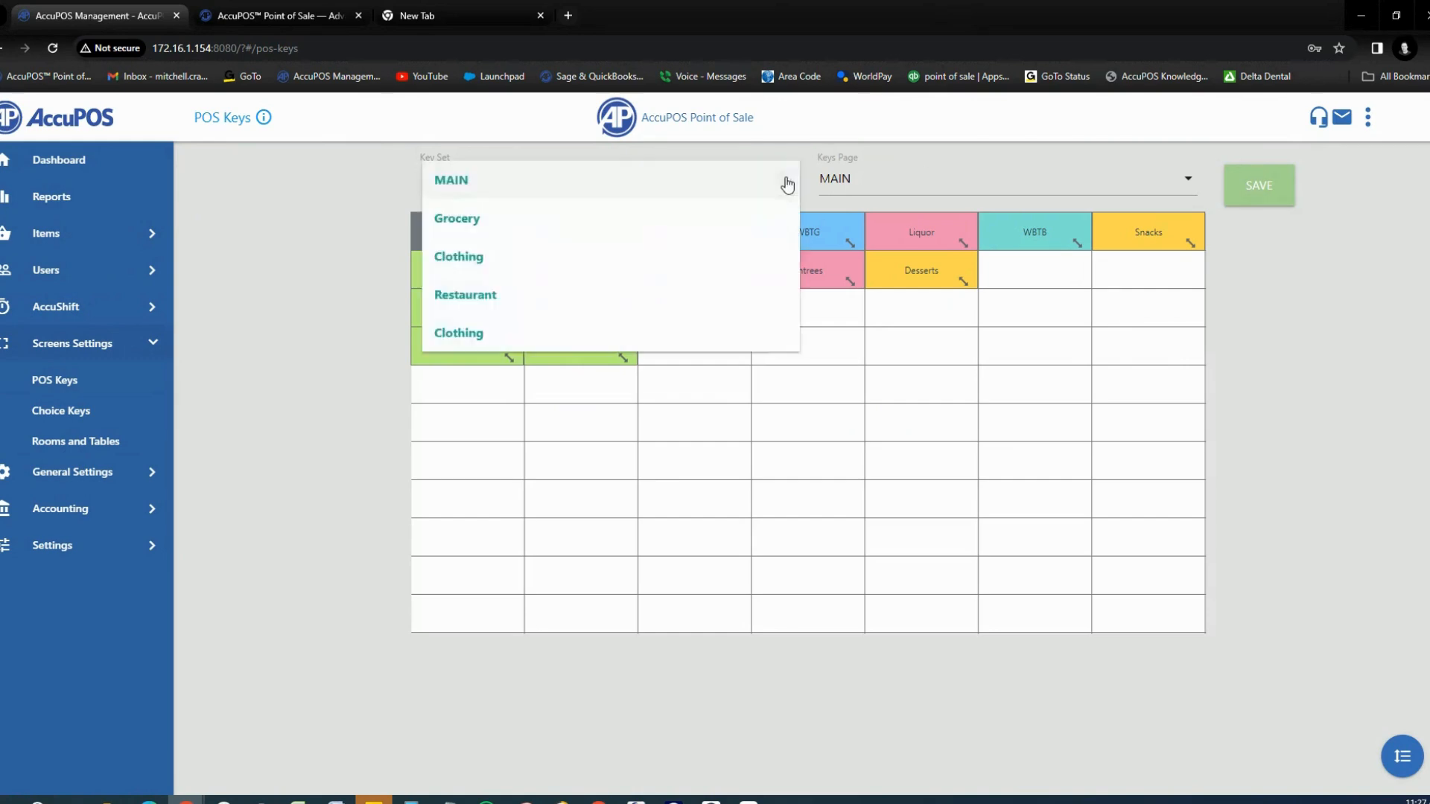
click(479, 226)
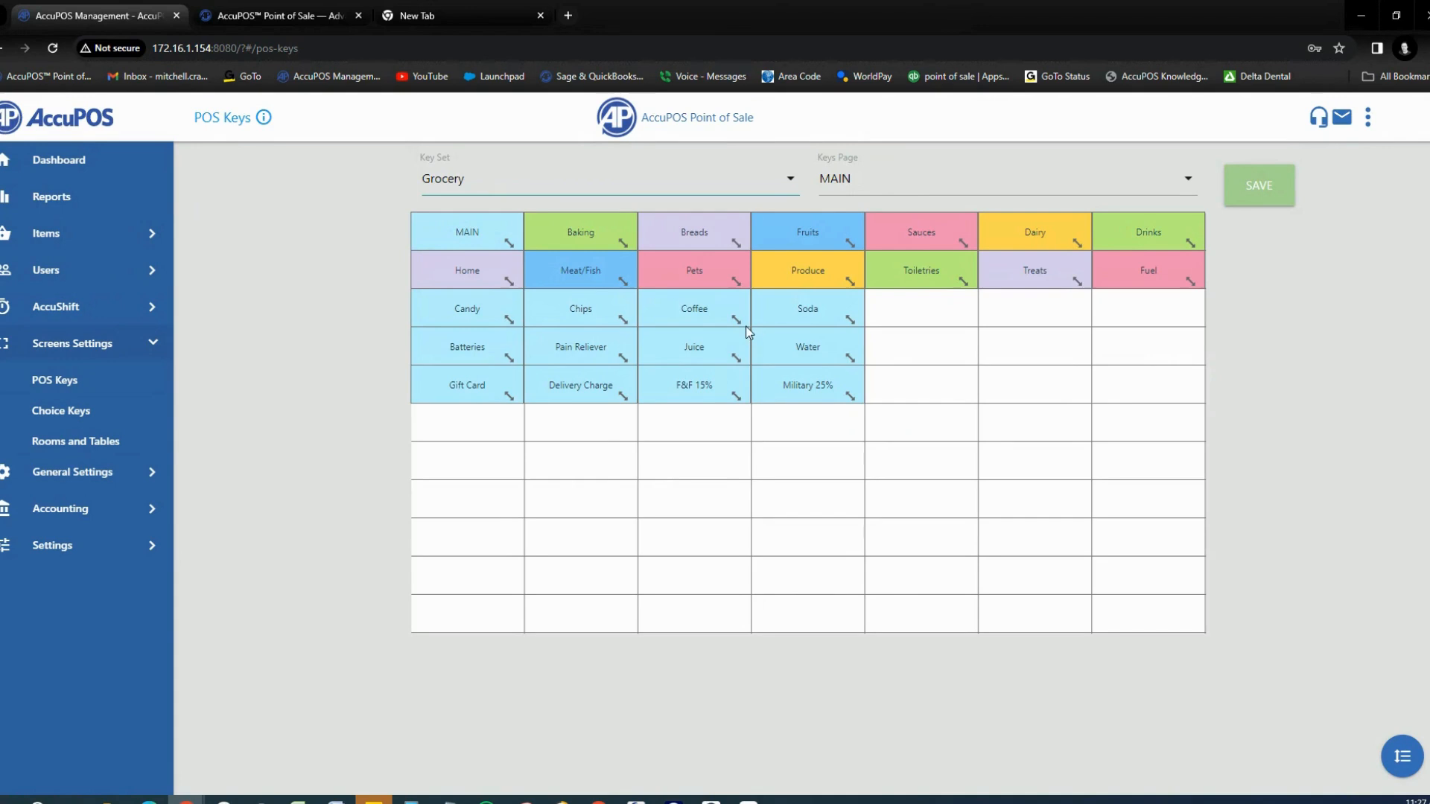
Step: Preview adding a menu key without saving, then try moving the Military 25% key
click(1401, 755)
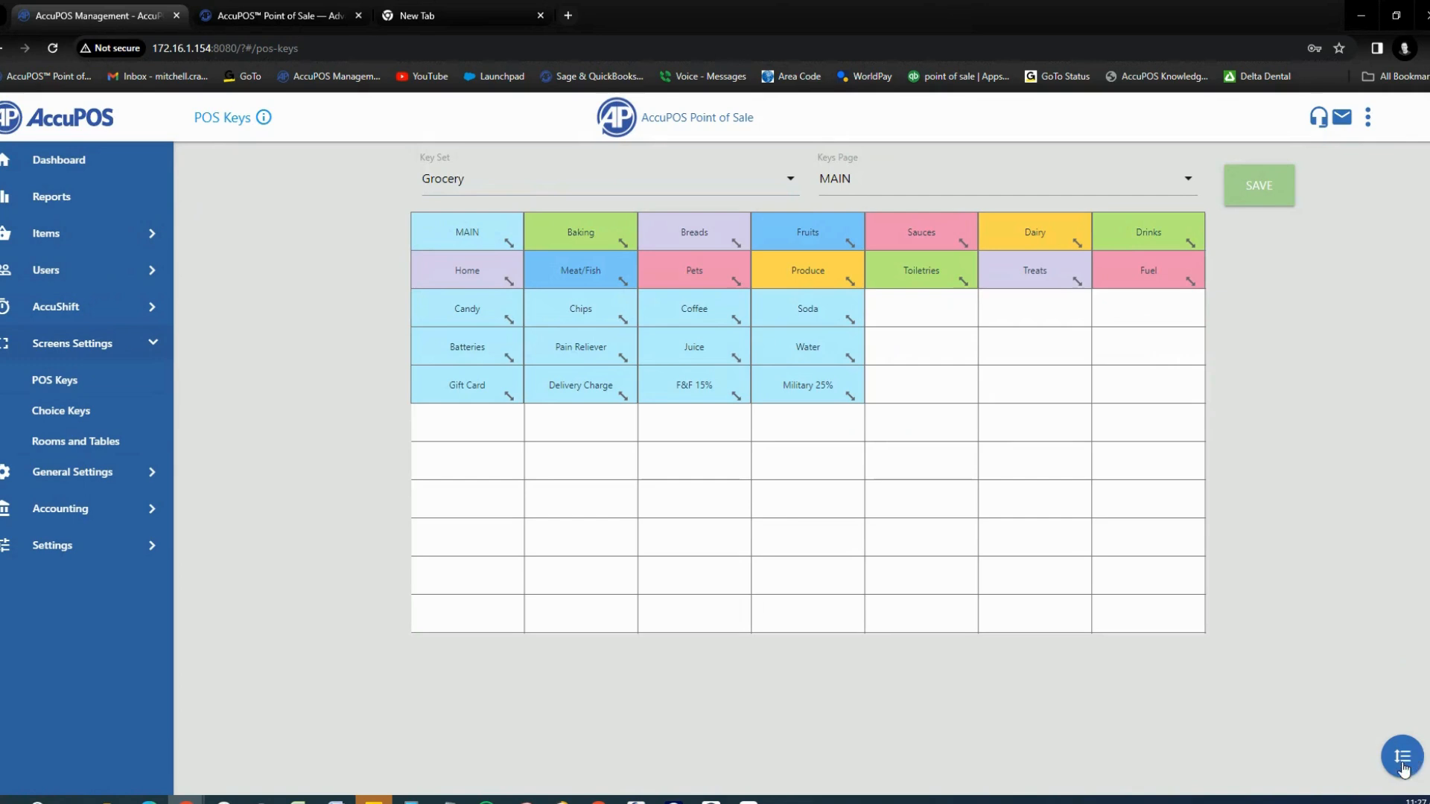
mouse_move(1401, 755)
click(1399, 696)
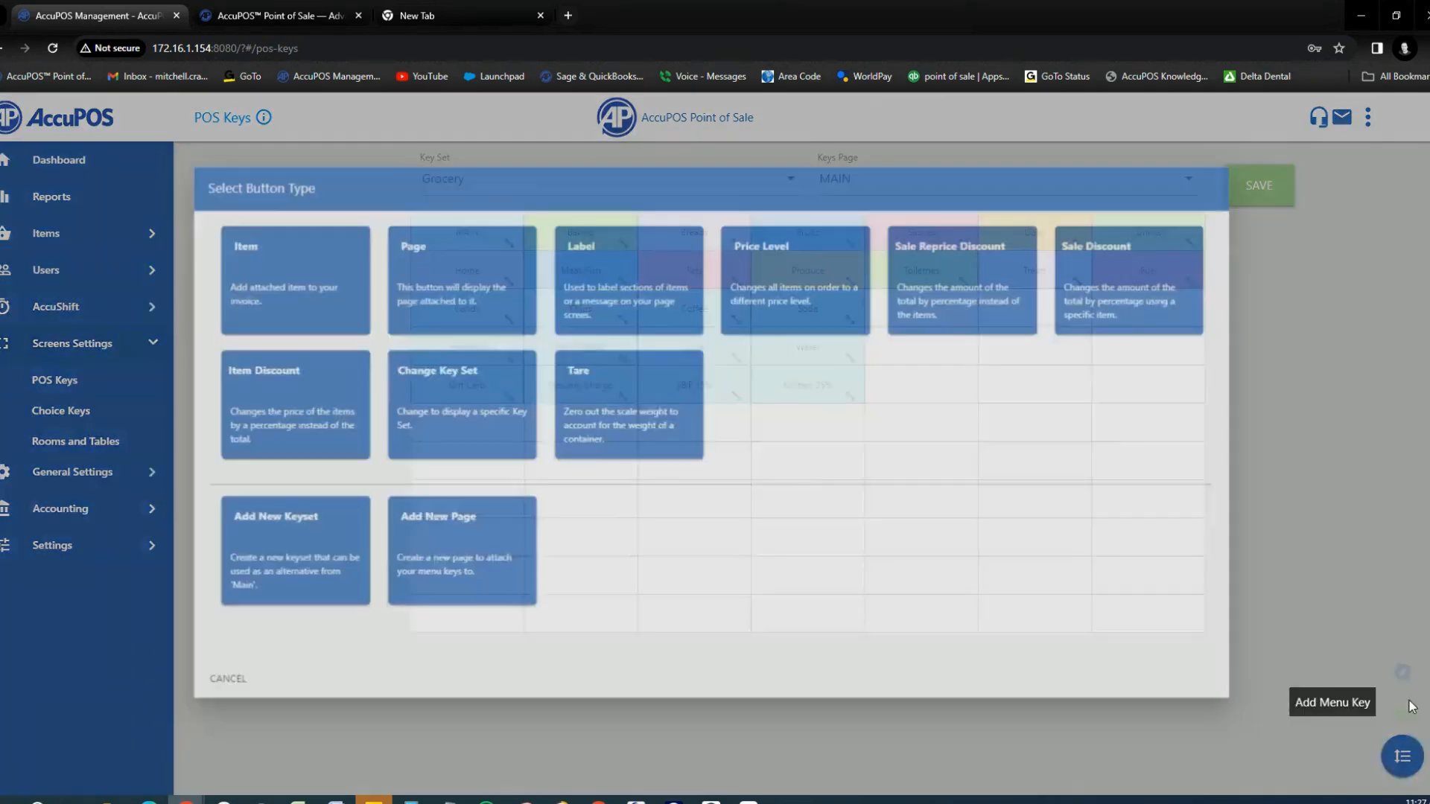
key(Escape)
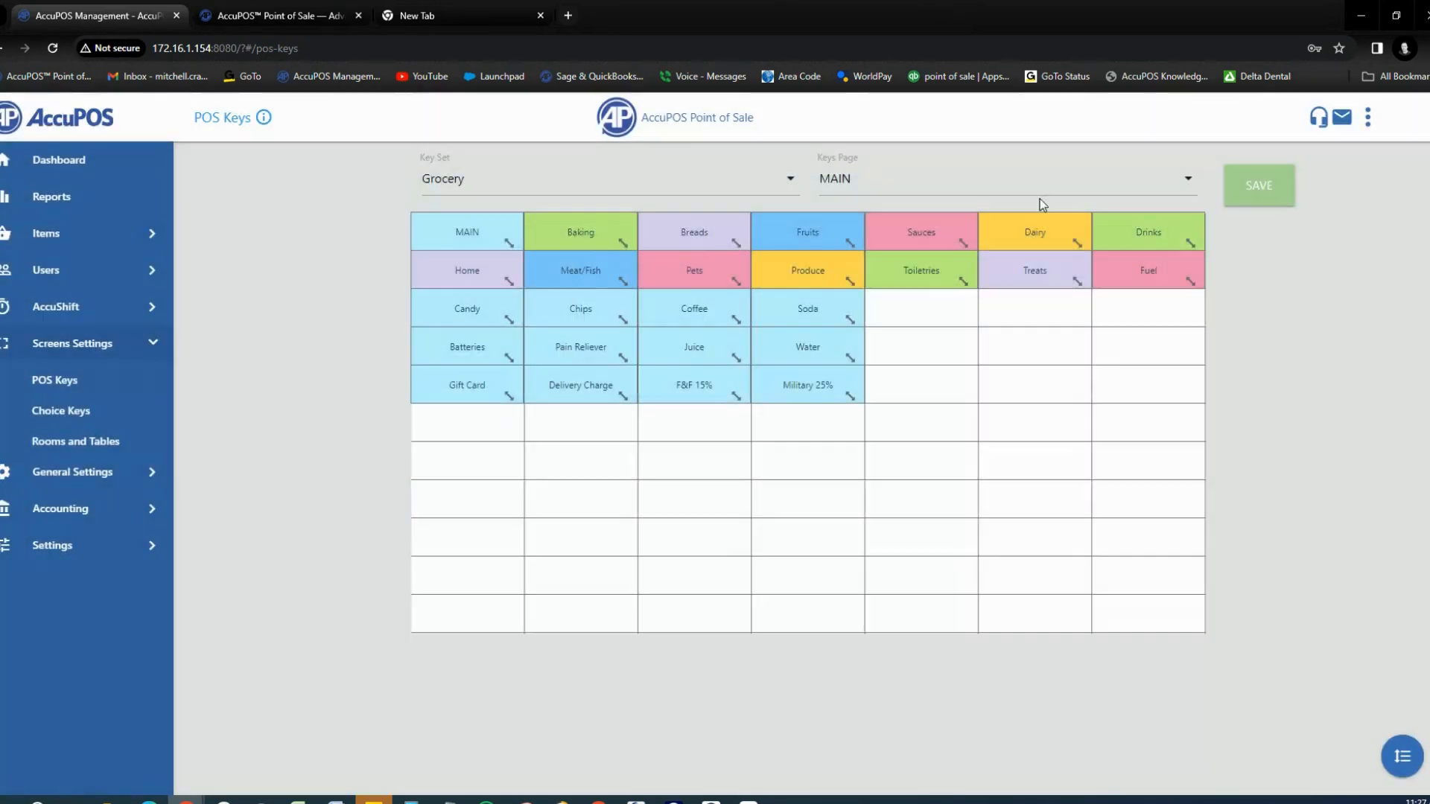
mouse_move(796, 381)
mouse_down()
mouse_move(799, 433)
mouse_move(796, 367)
mouse_move(797, 380)
mouse_up()
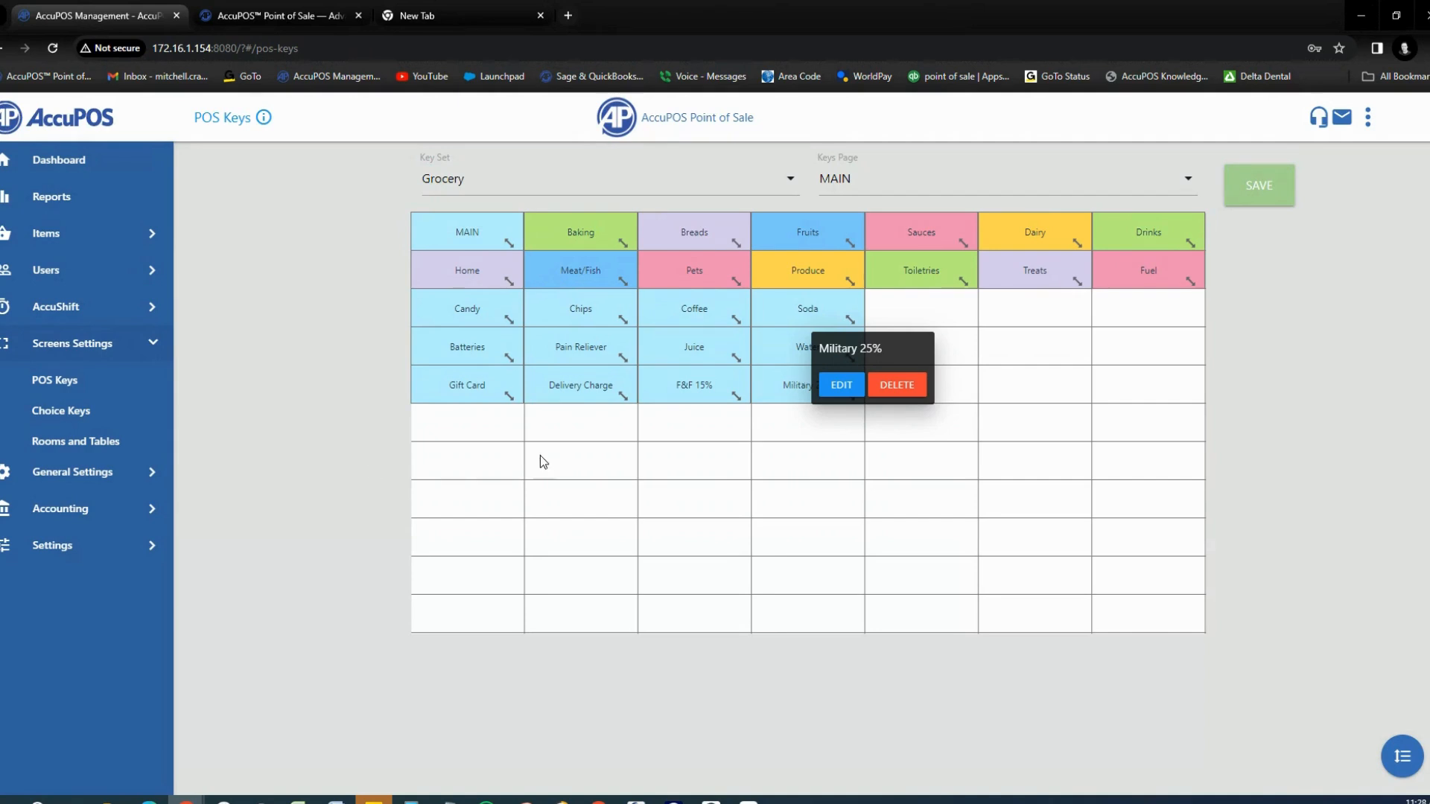
click(160, 350)
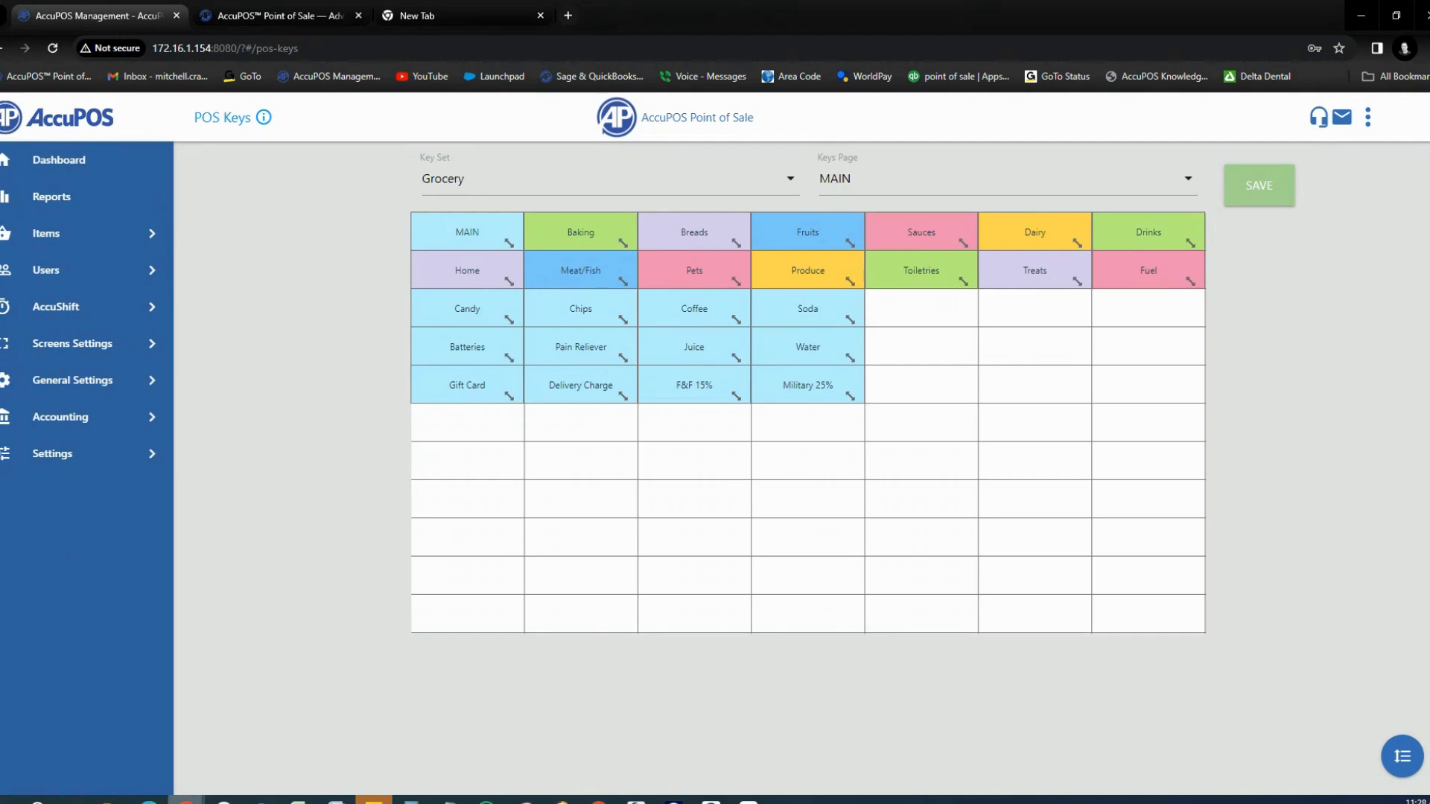
Step: In the TeamViewer tablet session, enter the AccuCount passcode and log in to reach Adjust Counts, Receive Items and Manage Prices
click(749, 802)
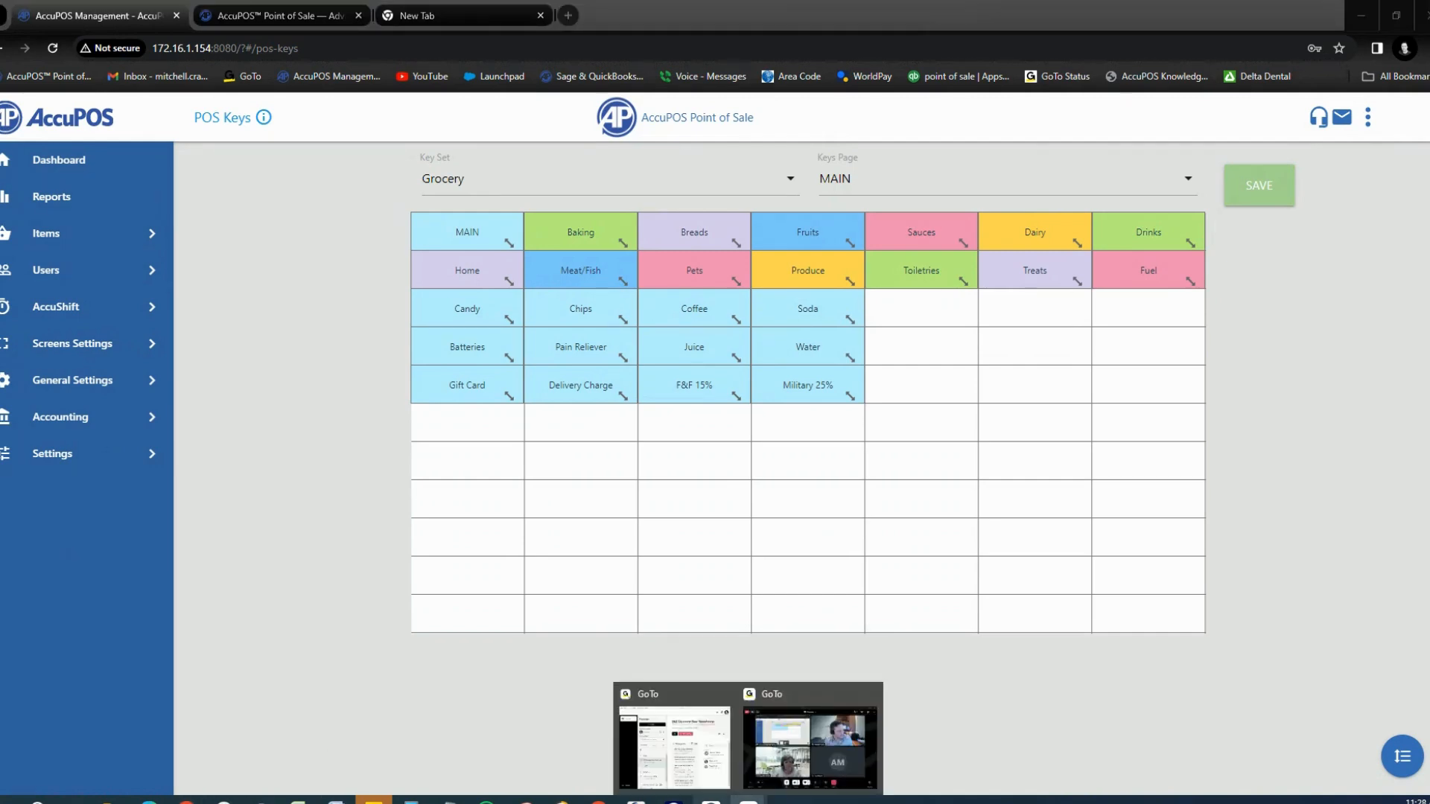
click(636, 801)
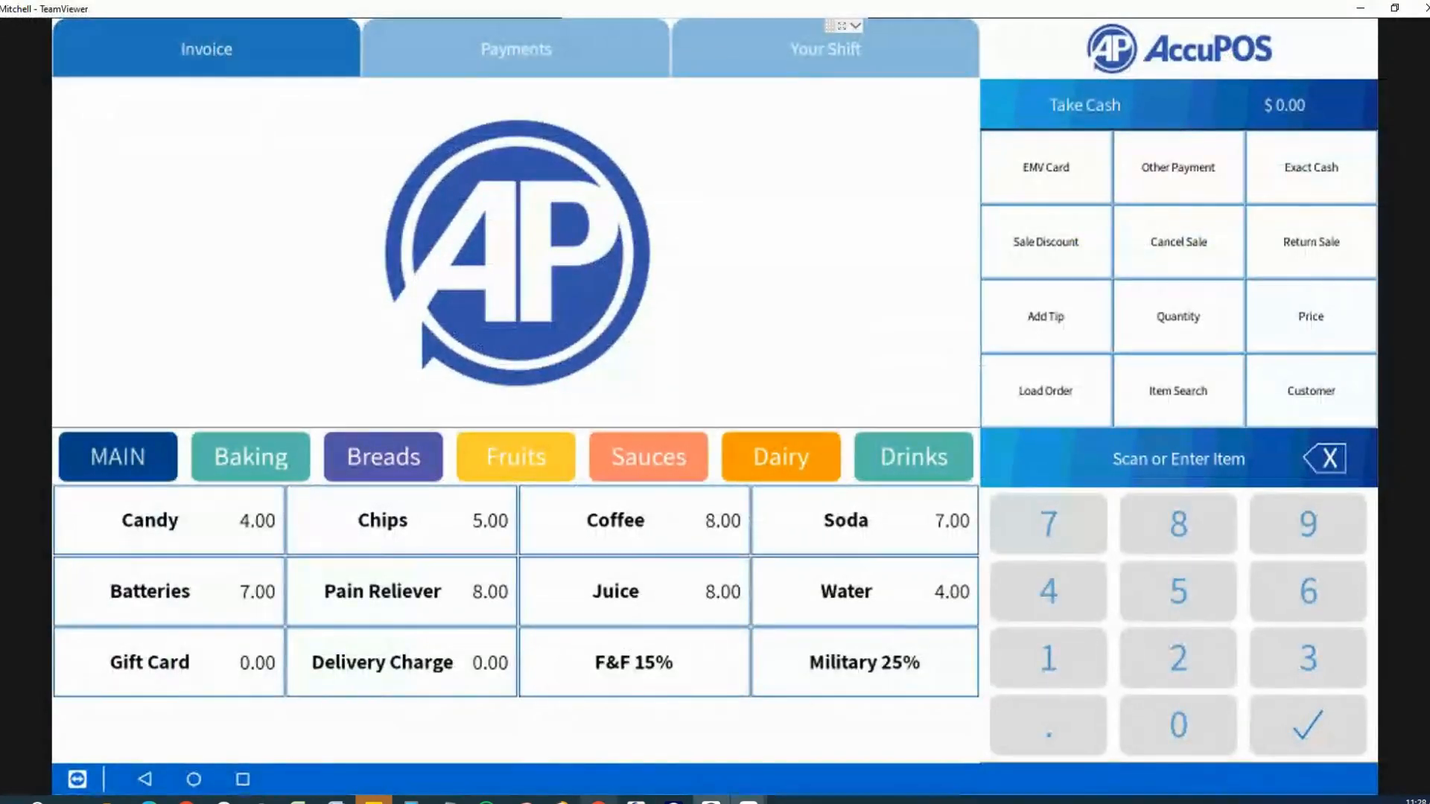
mouse_move(599, 801)
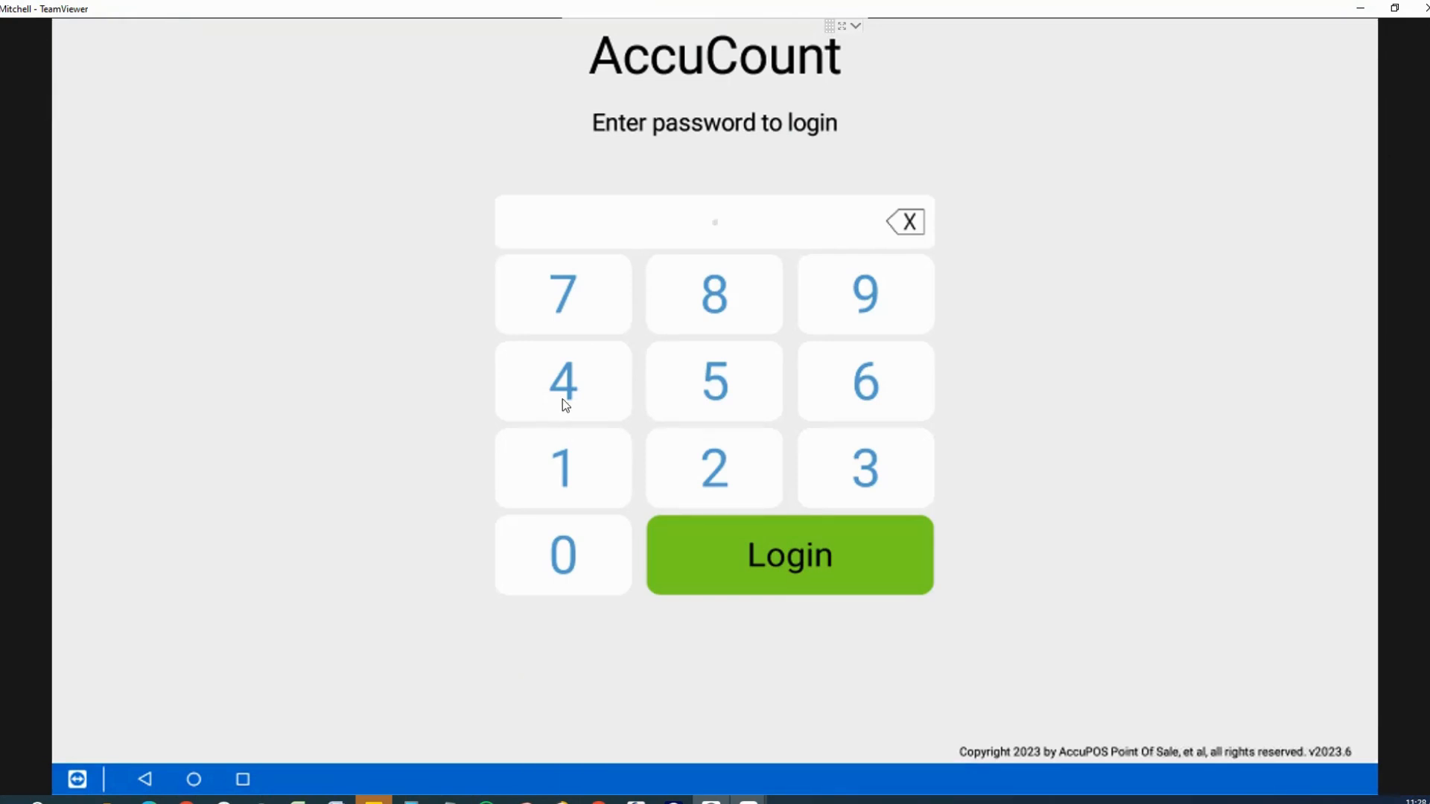
click(562, 399)
click(562, 400)
click(562, 399)
click(755, 579)
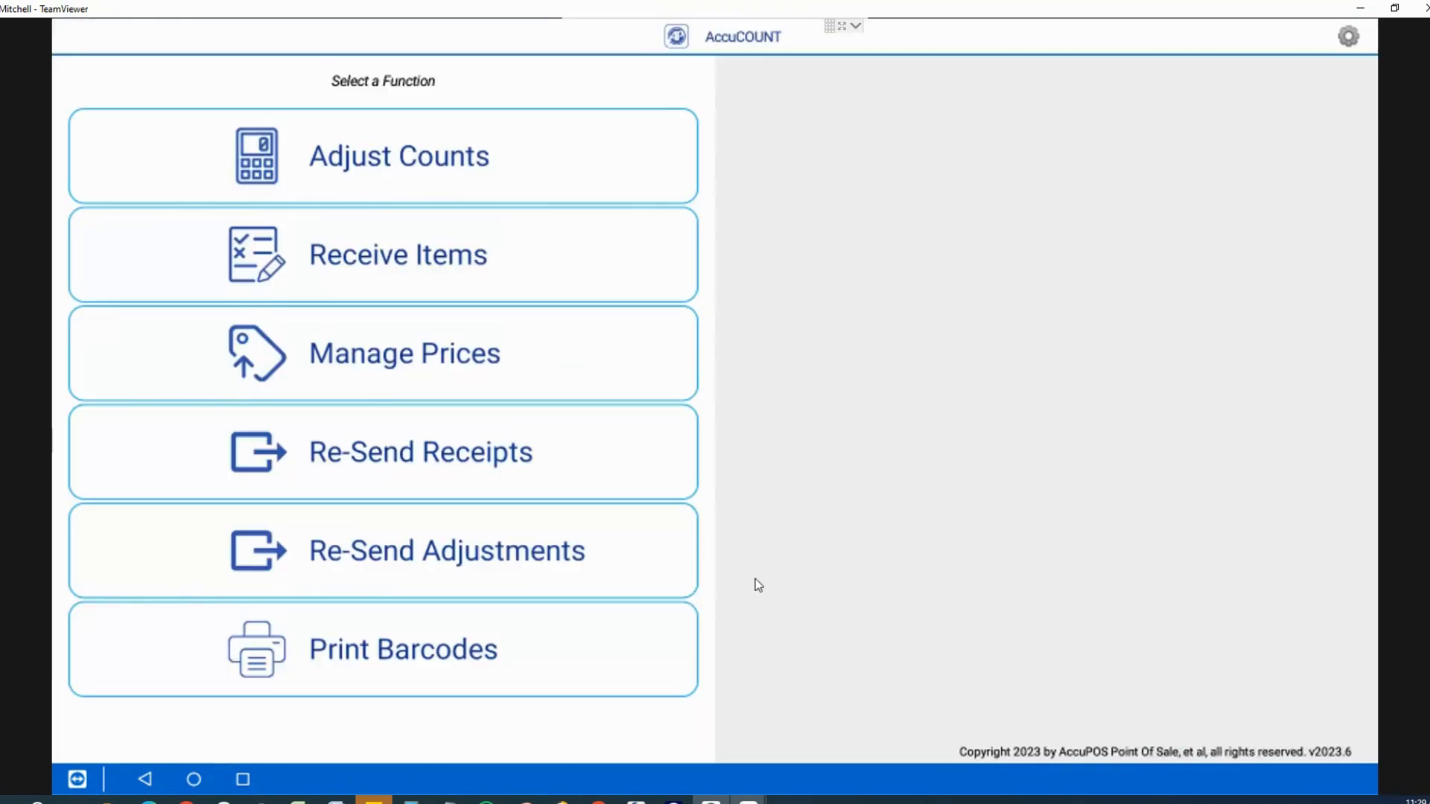